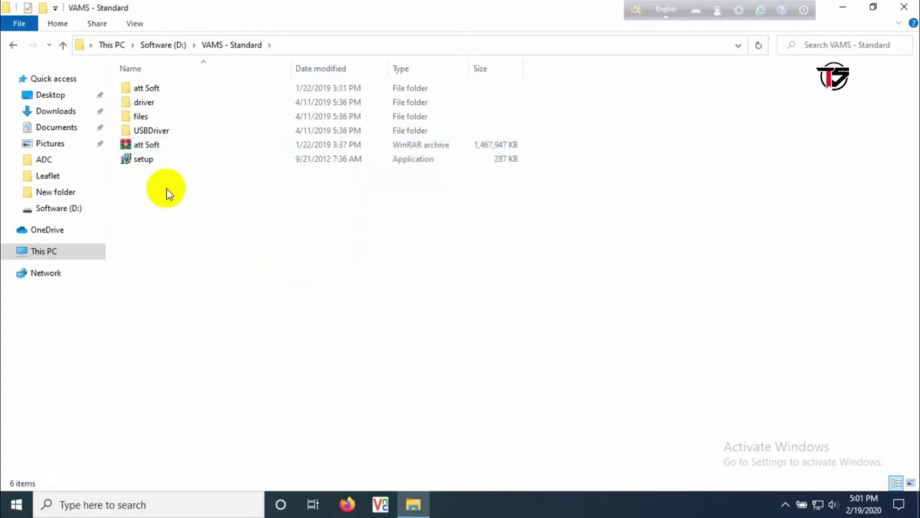
Run setup from the VAMS - Standard folder inside att Soft and choose English as the installation language.
double_click(148, 87)
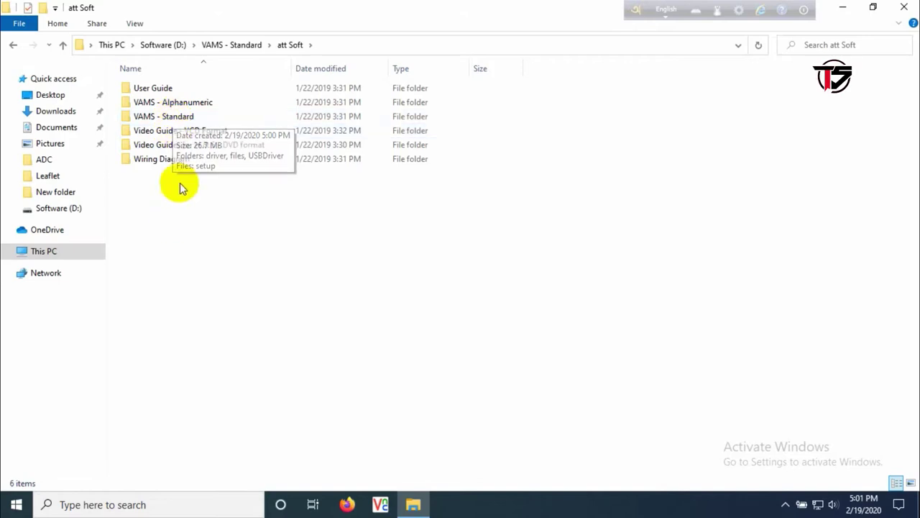
double_click(185, 122)
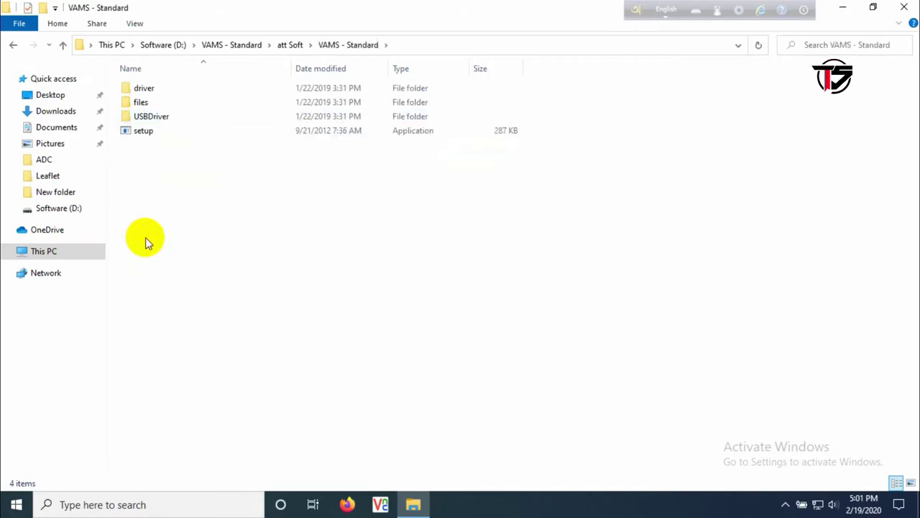
double_click(149, 134)
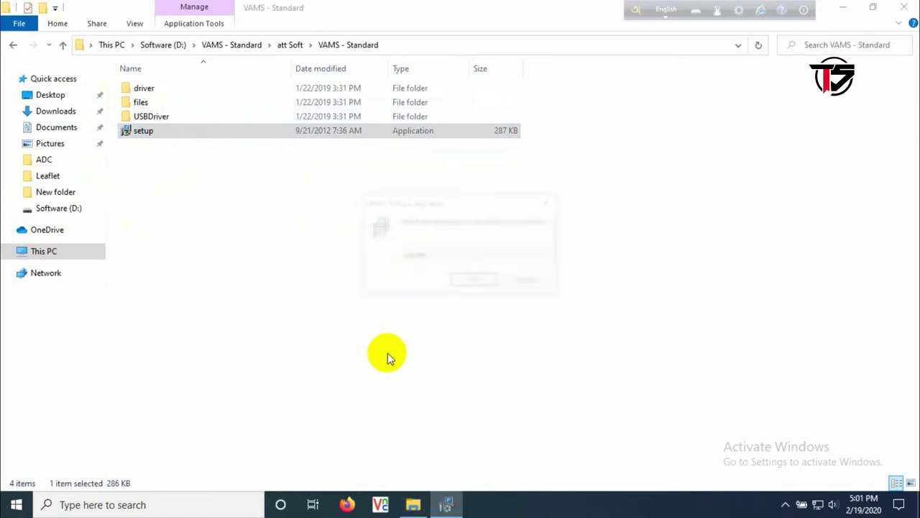
left_click(469, 260)
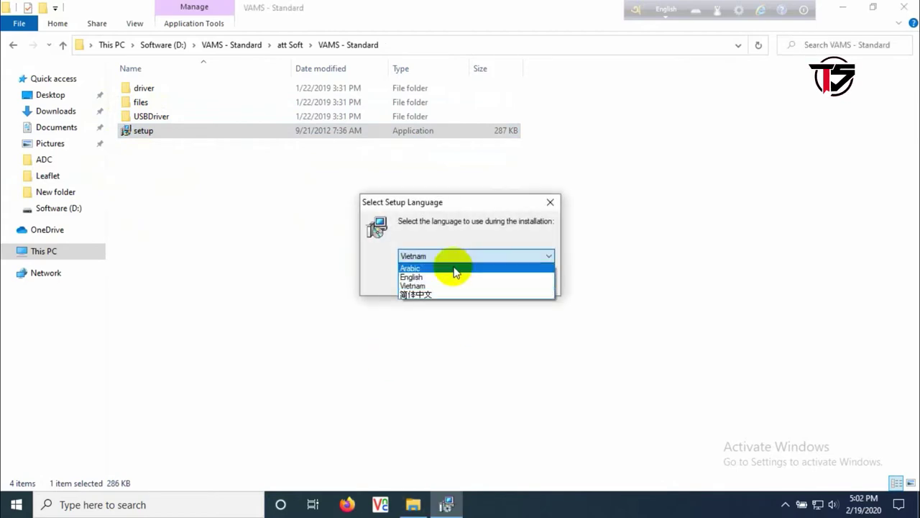
left_click(428, 278)
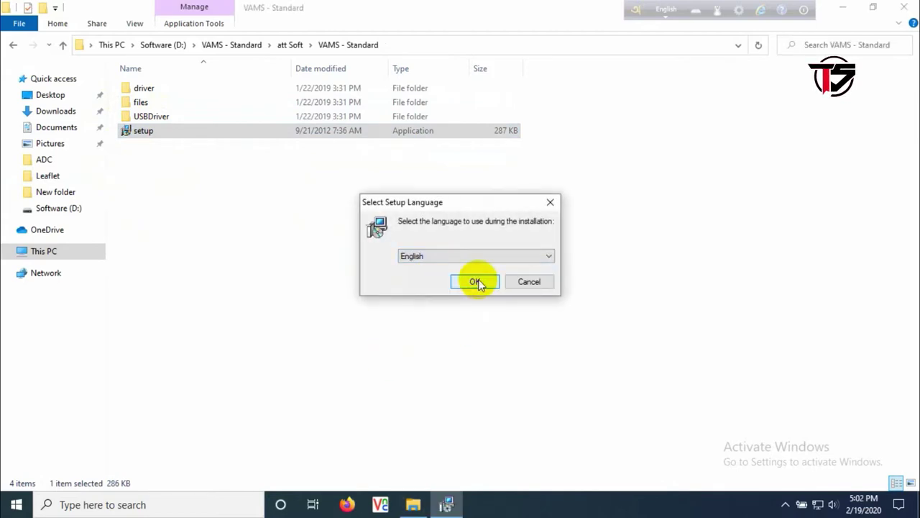
left_click(477, 281)
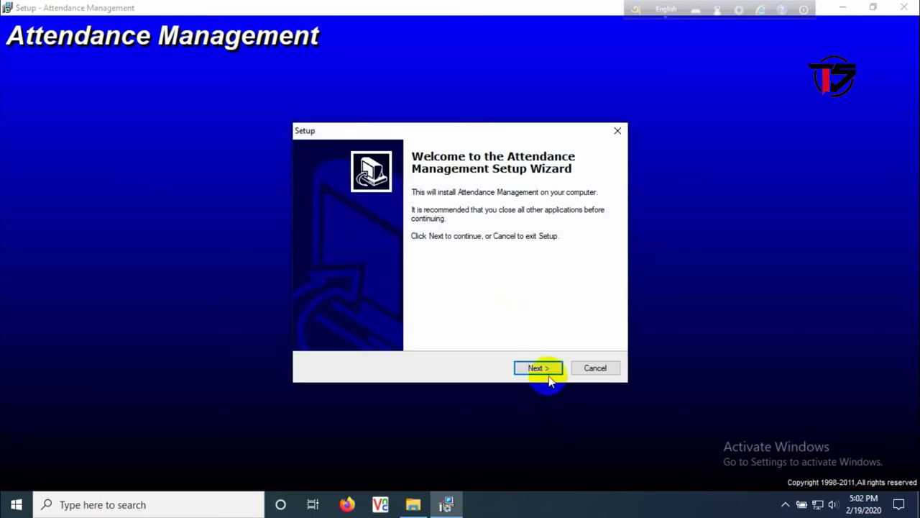
Accept the license agreement and install Attendance Management with the full installation, default destination folder and default Start Menu folder.
left_click(539, 368)
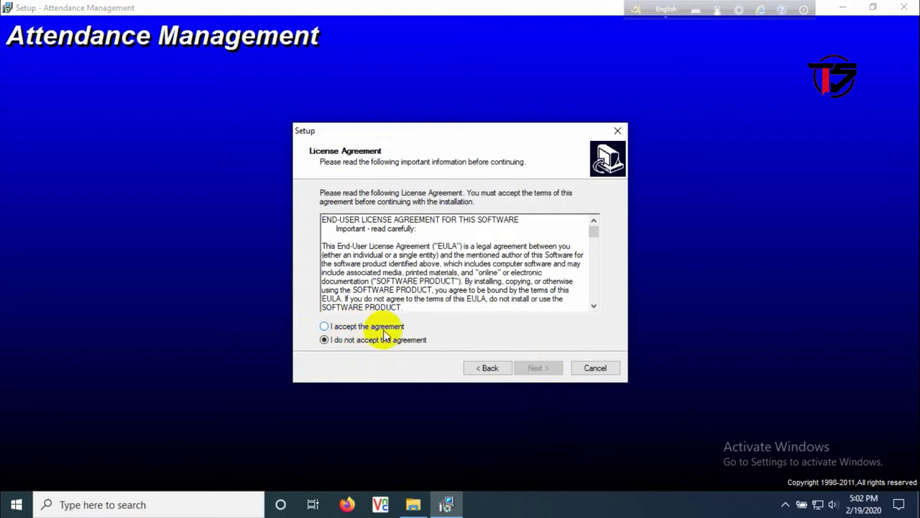
left_click(325, 326)
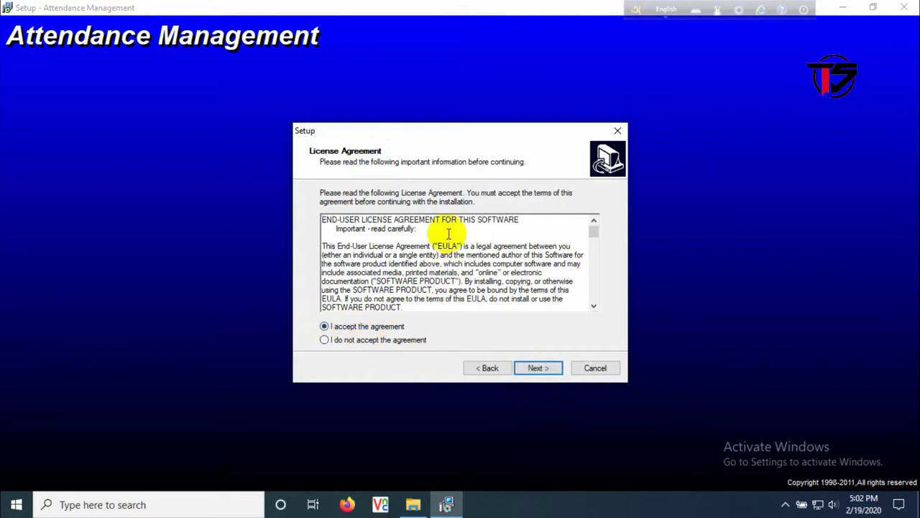
left_click(551, 369)
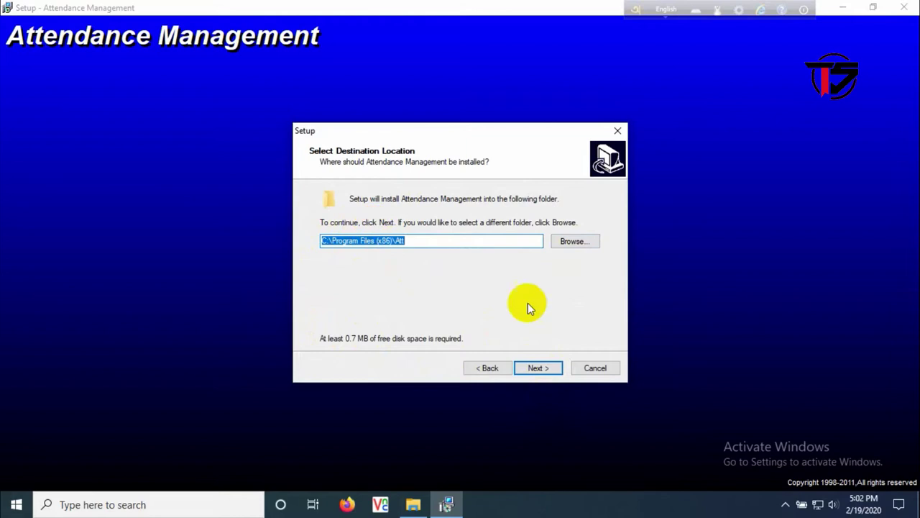
left_click(535, 368)
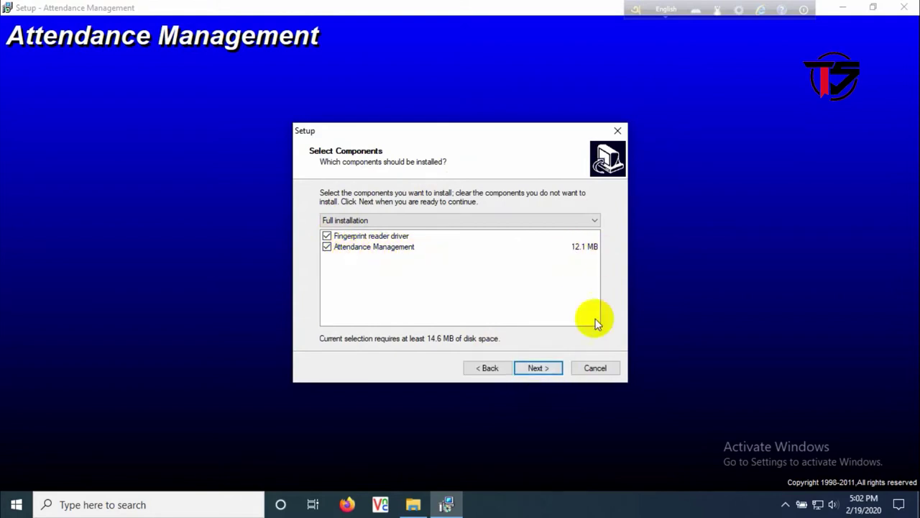
left_click(541, 370)
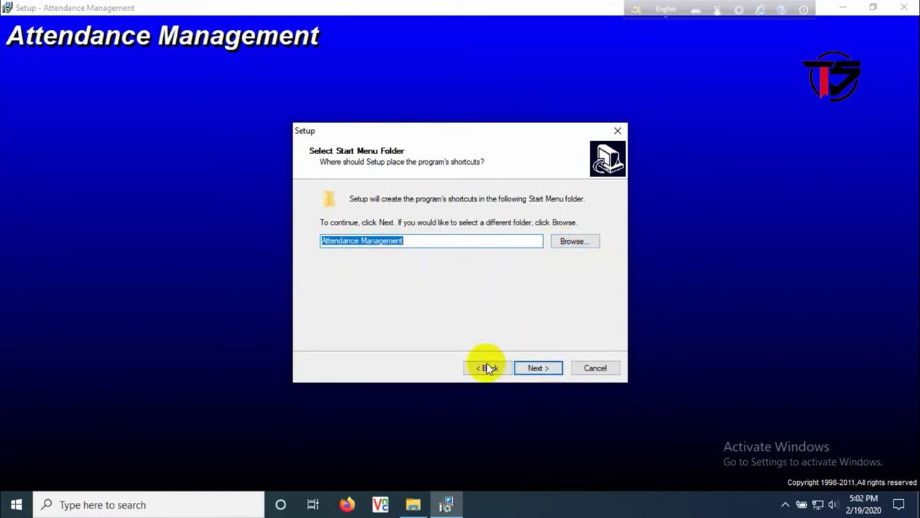
left_click(539, 365)
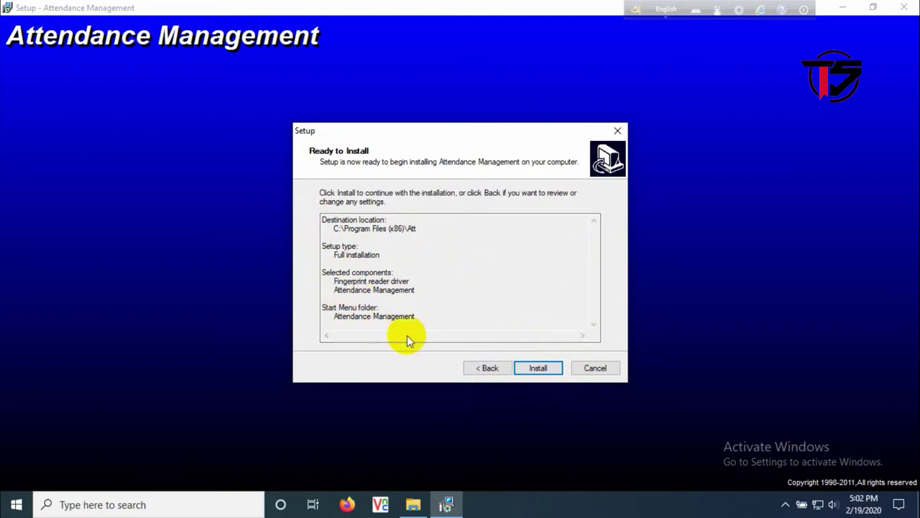
left_click(536, 369)
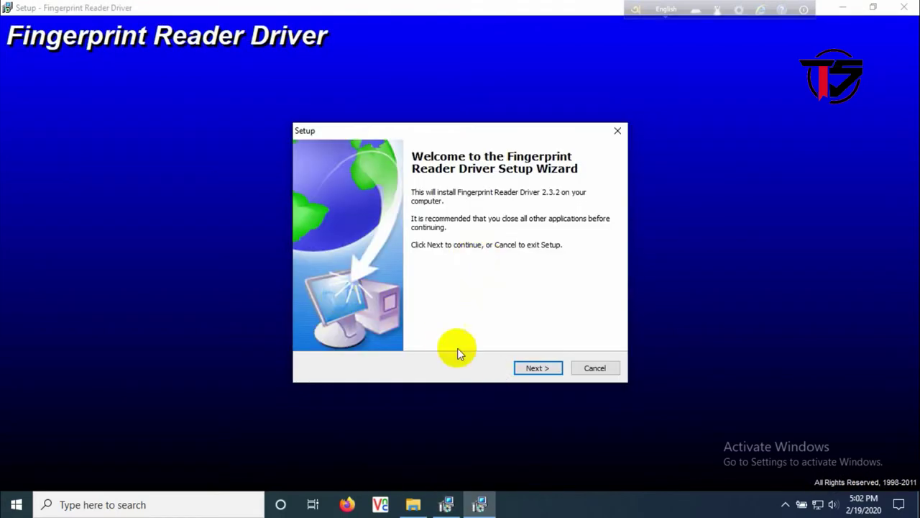
Install the Fingerprint Reader Driver with the full installation and finish with the option to restart the computer later.
left_click(535, 367)
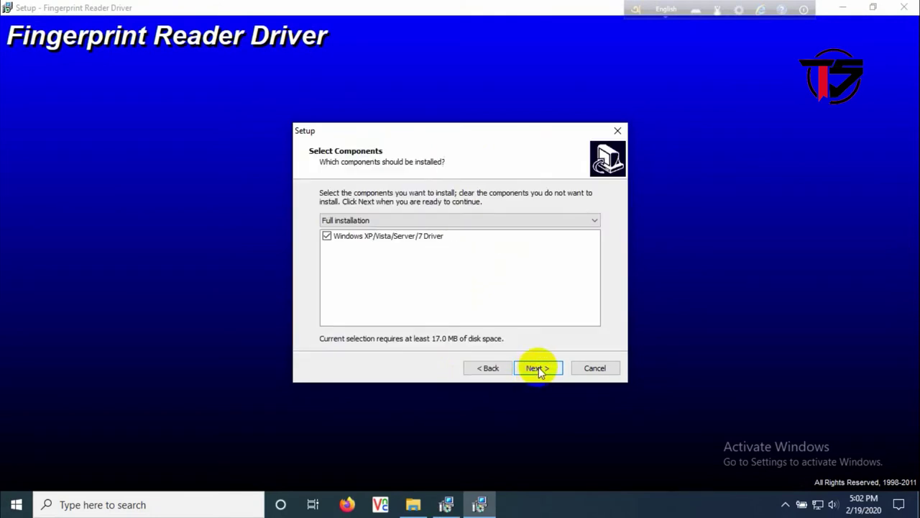
left_click(540, 368)
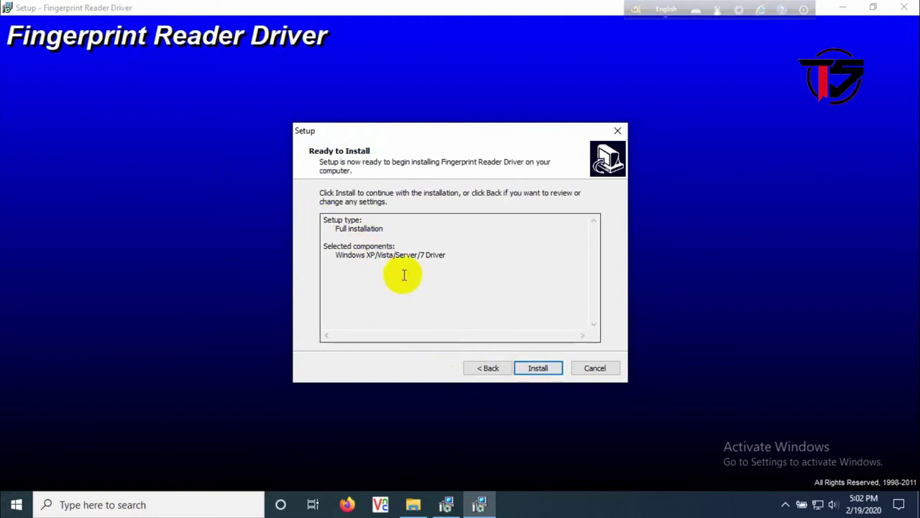
left_click(529, 366)
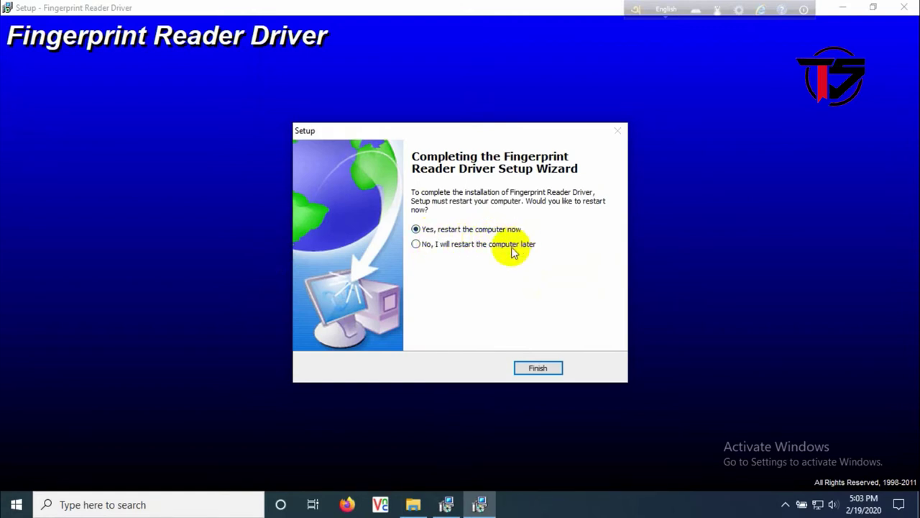
left_click(418, 245)
left_click(537, 367)
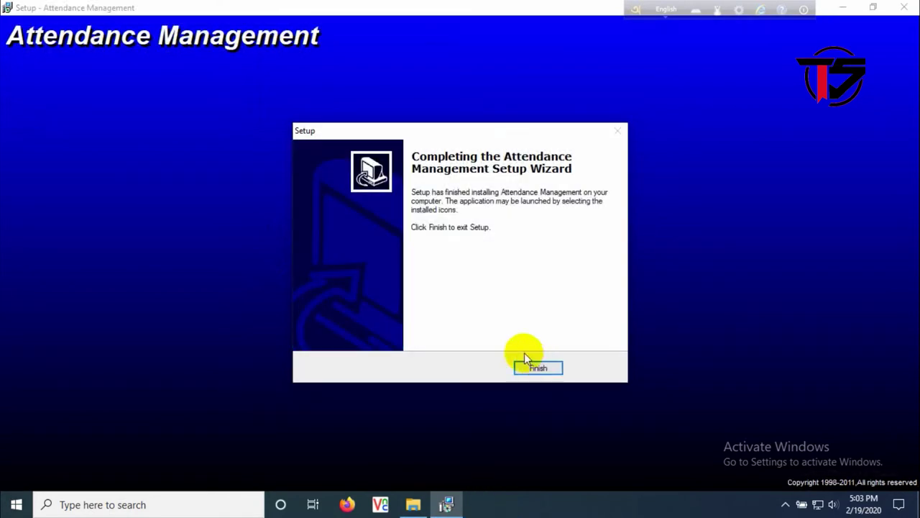
Finish the Attendance Management setup, close the folder window, and launch Attendance Management from the desktop as administrator, accepting the device hint.
left_click(532, 366)
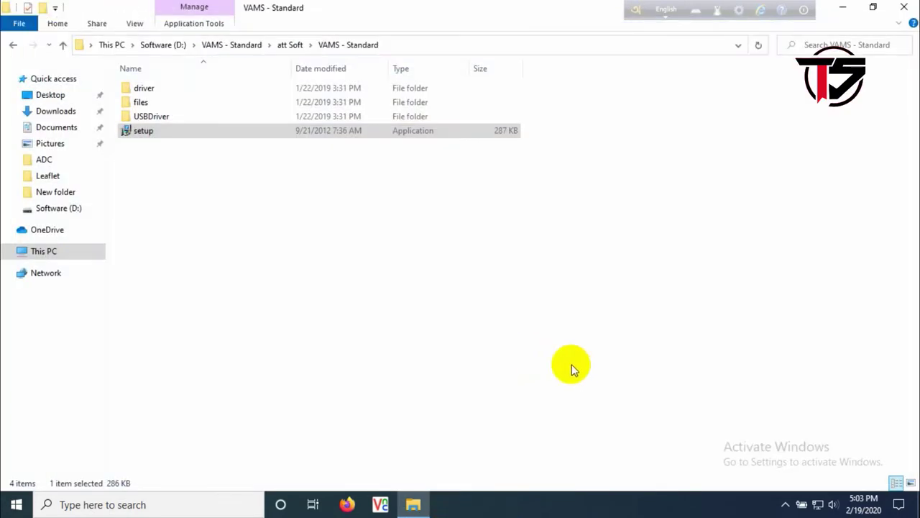
left_click(903, 7)
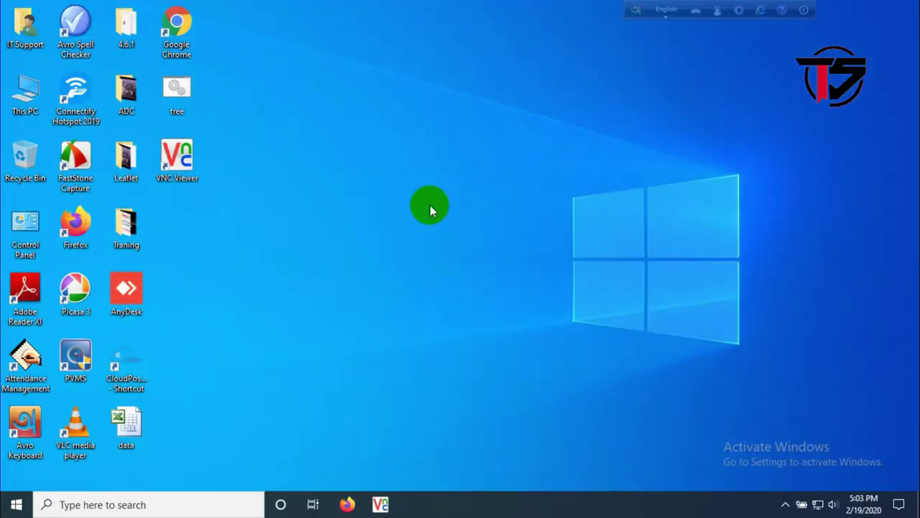
right_click(22, 371)
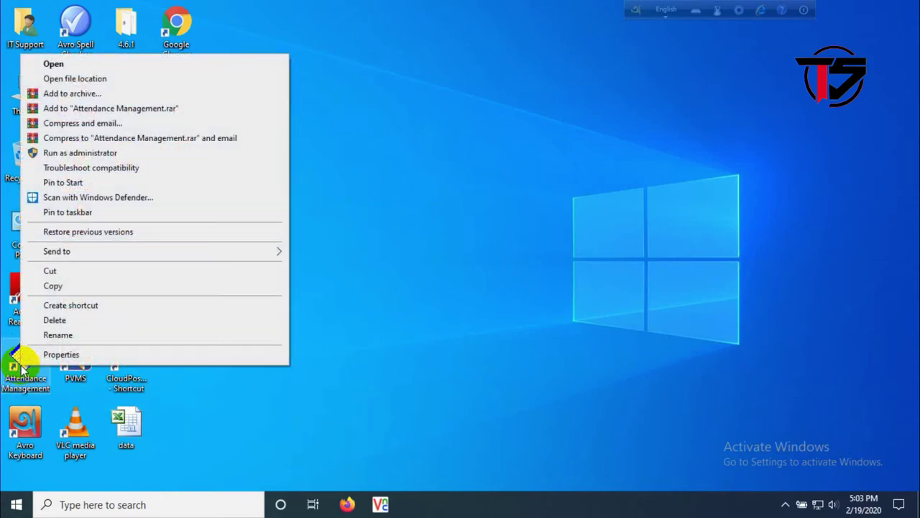
left_click(91, 151)
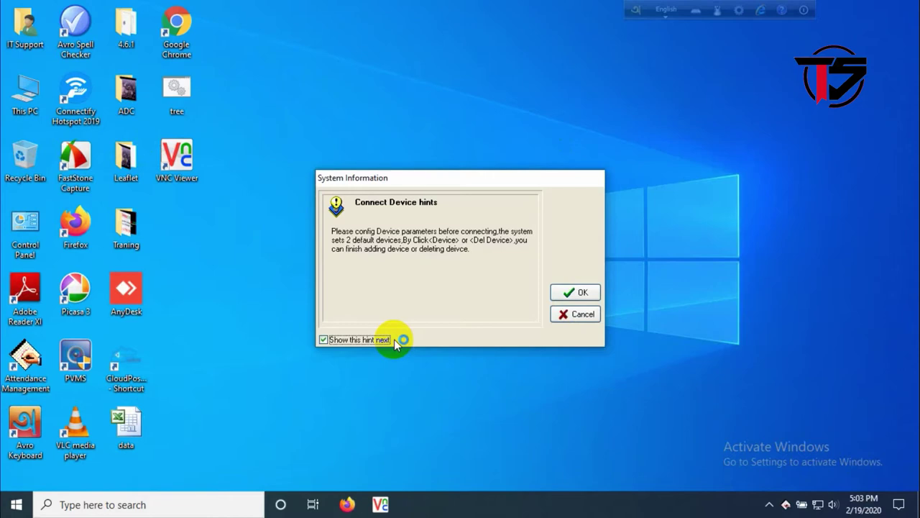
left_click(583, 293)
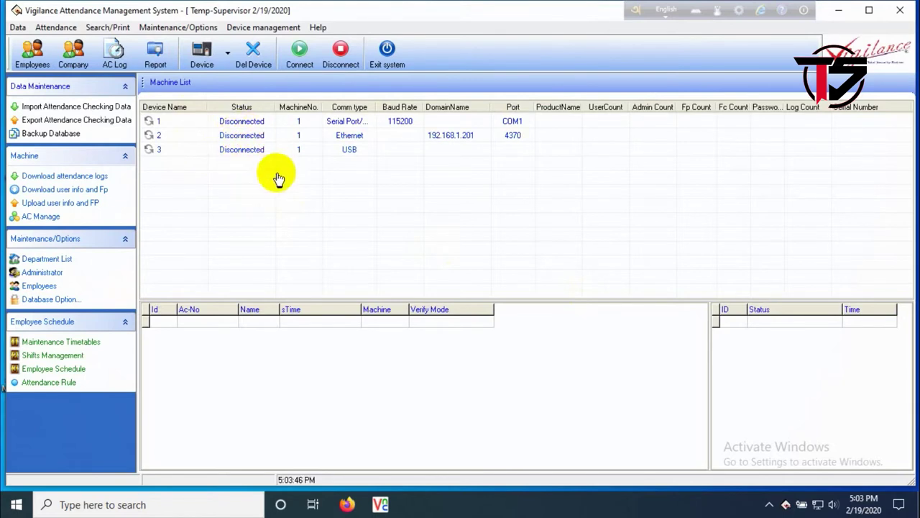
Delete all three default devices from the machine list.
left_click_drag(406, 185, 205, 123)
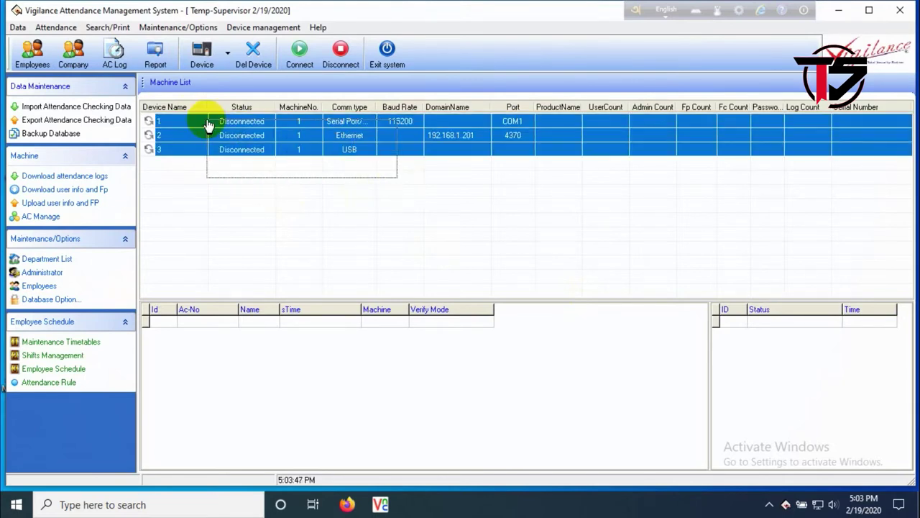
left_click(251, 51)
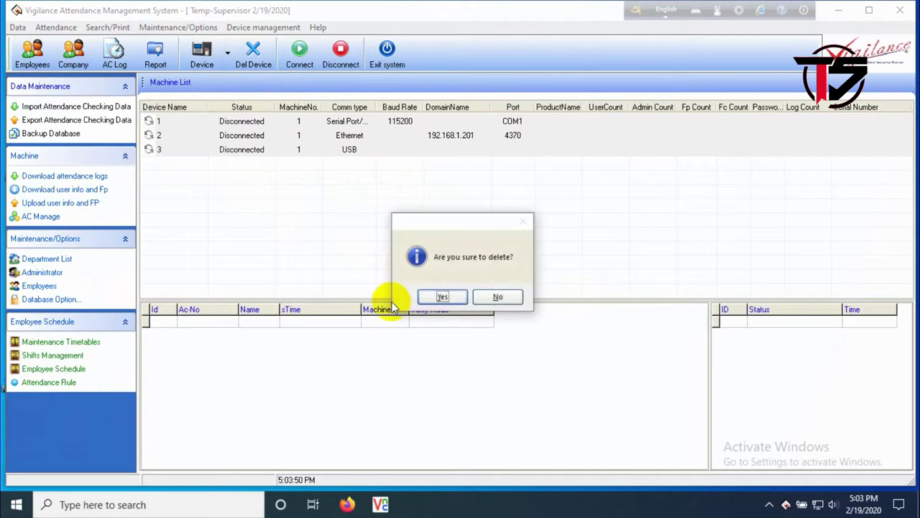
left_click(440, 296)
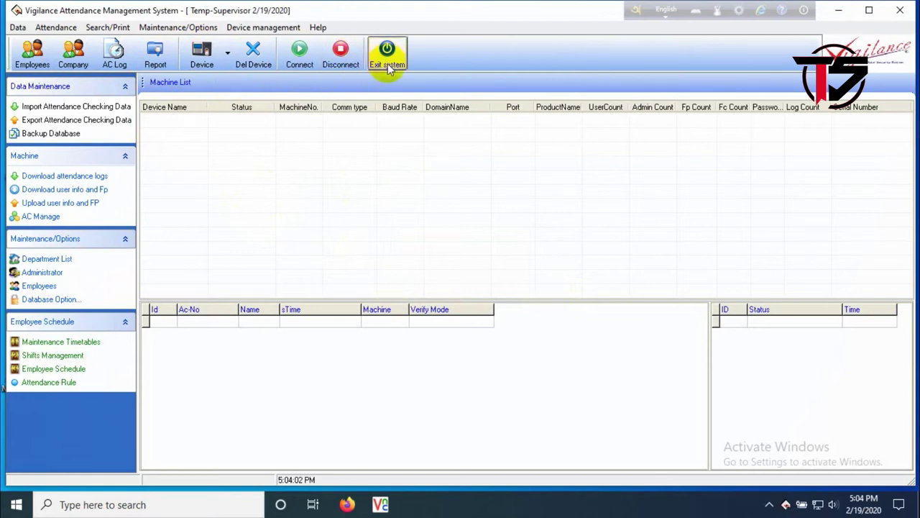
Add a new device named Attendance with Ethernet as its communication mode.
left_click(201, 54)
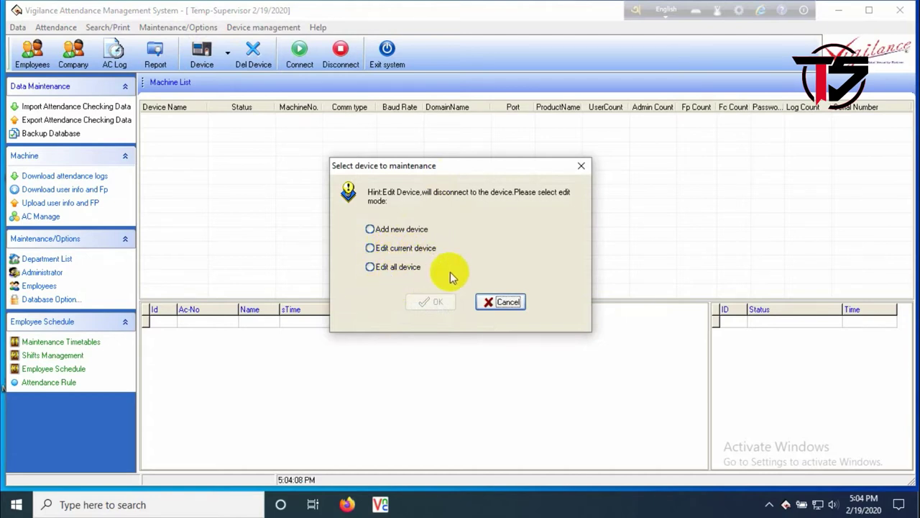
left_click(379, 230)
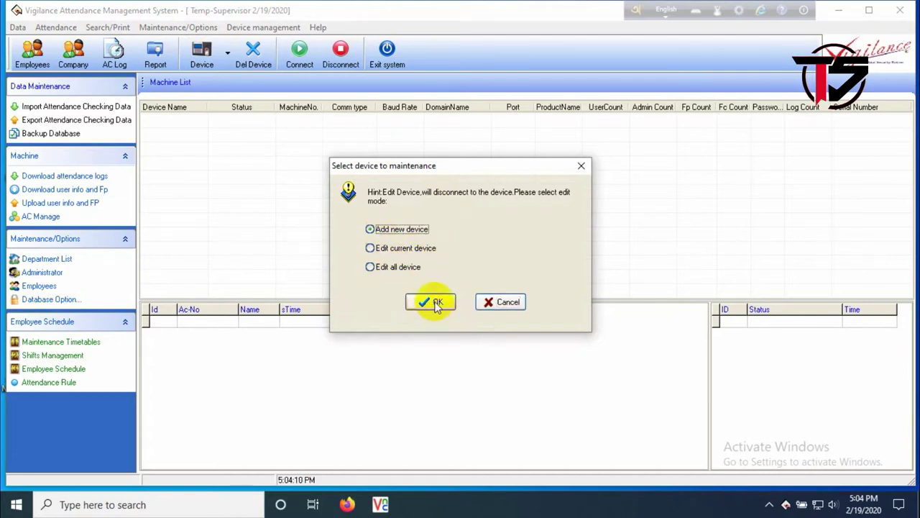
left_click(435, 302)
double_click(452, 183)
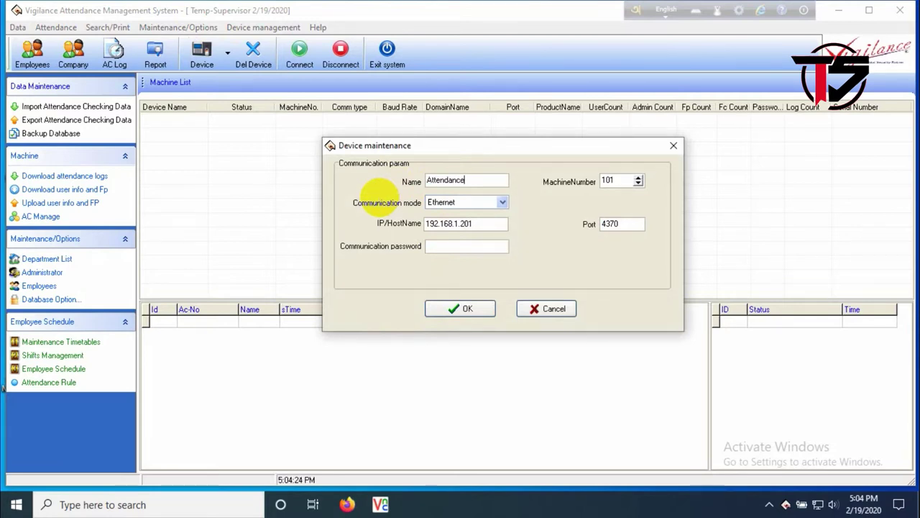
left_click(468, 202)
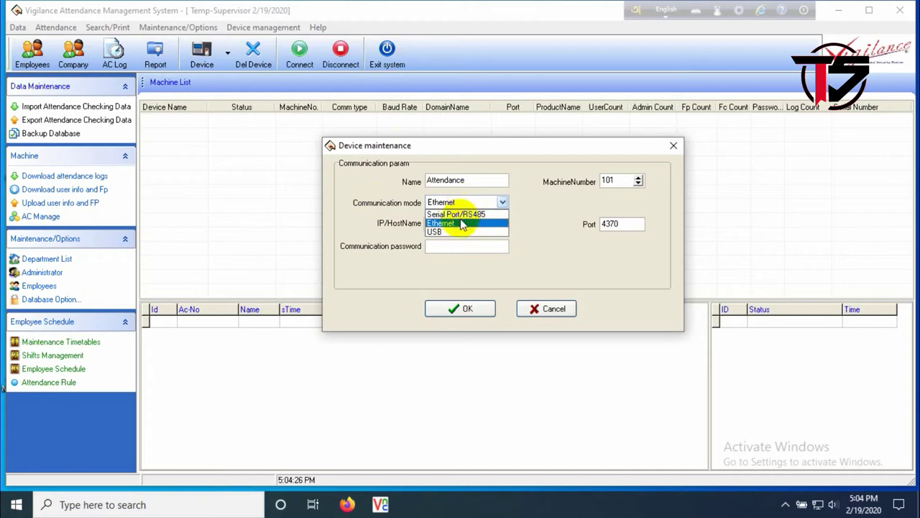
left_click(489, 223)
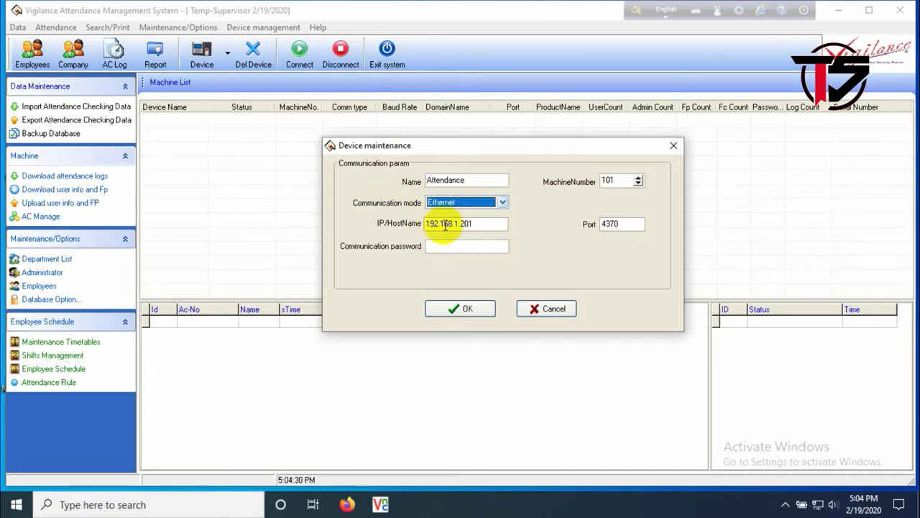
Set the new device's IP address to 192.168.181.60, save it, and connect to the Attendance device.
left_click(457, 224)
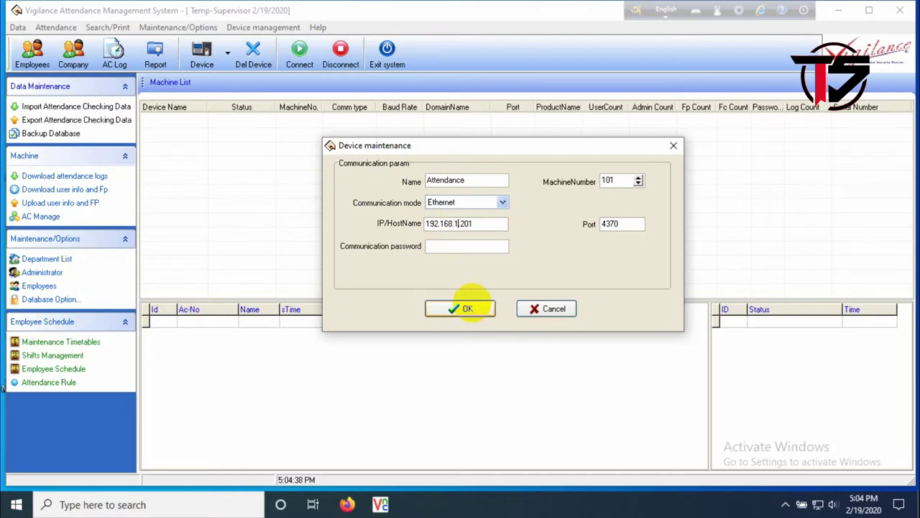
type(".")
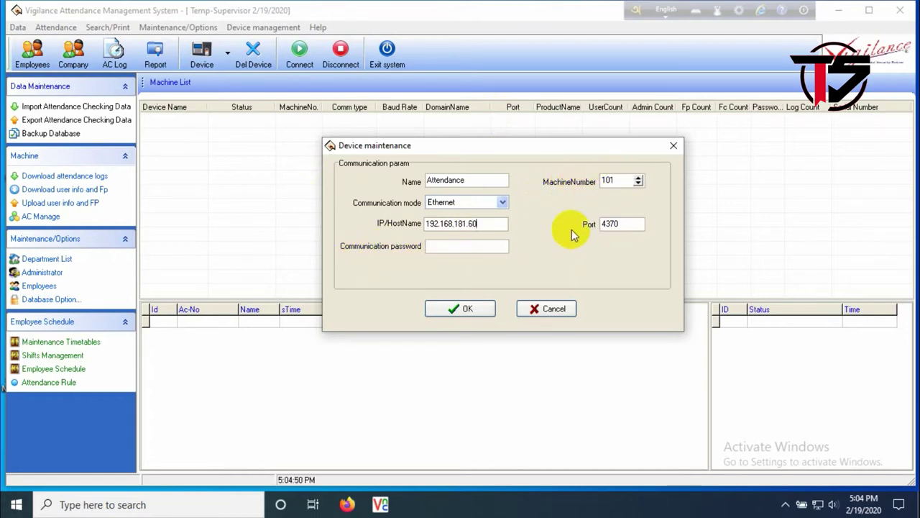
left_click(468, 309)
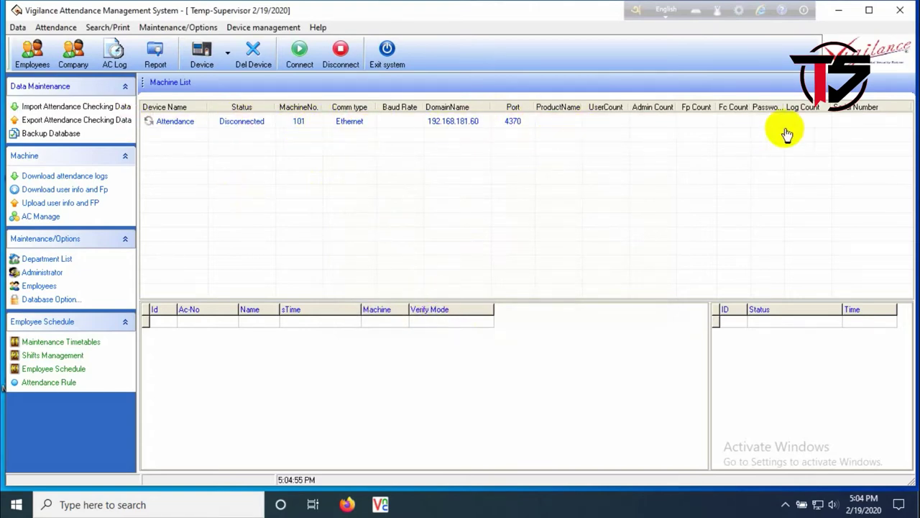
left_click(351, 125)
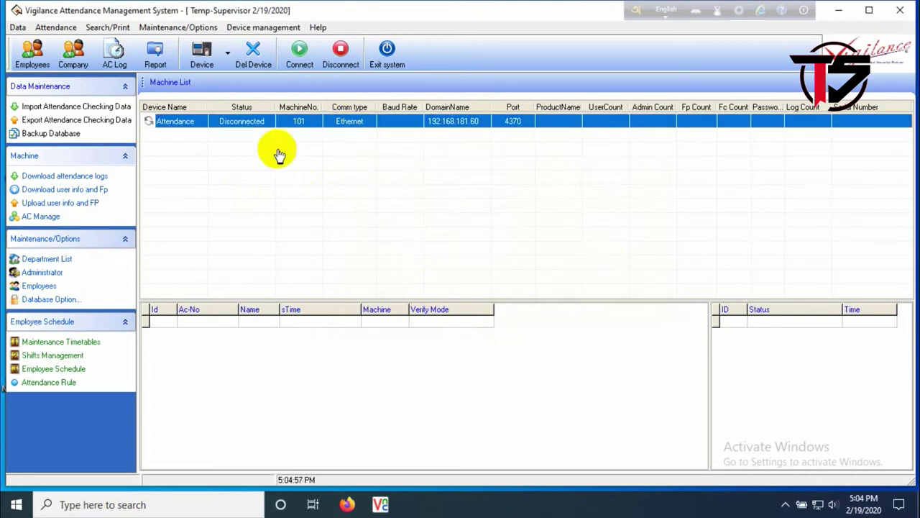
left_click(300, 62)
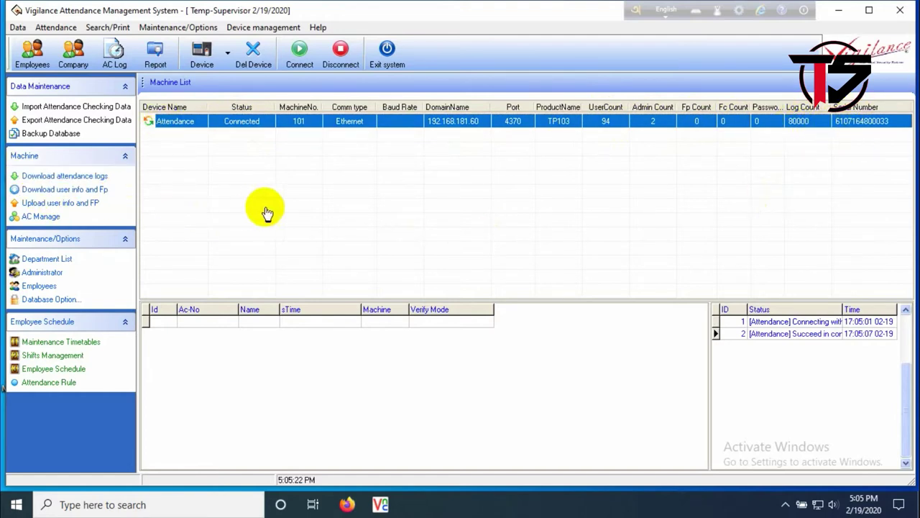
right_click(348, 167)
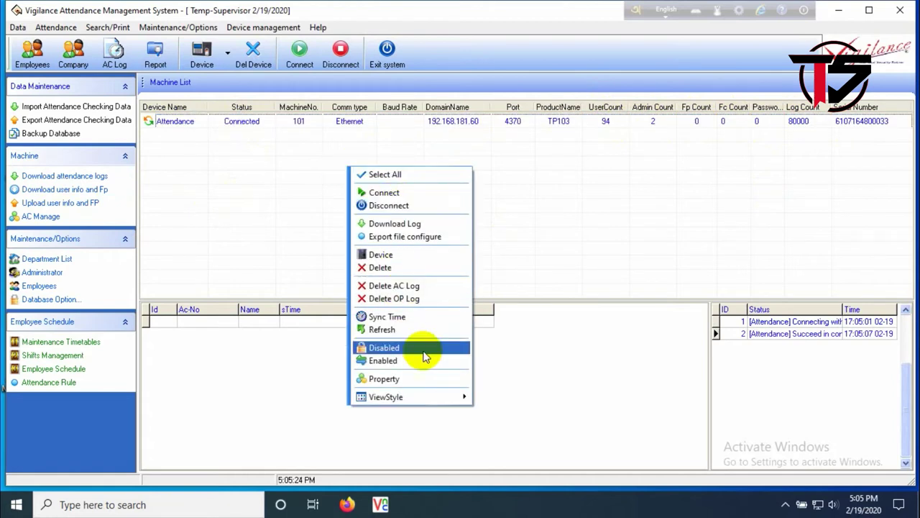
mouse_move(433, 404)
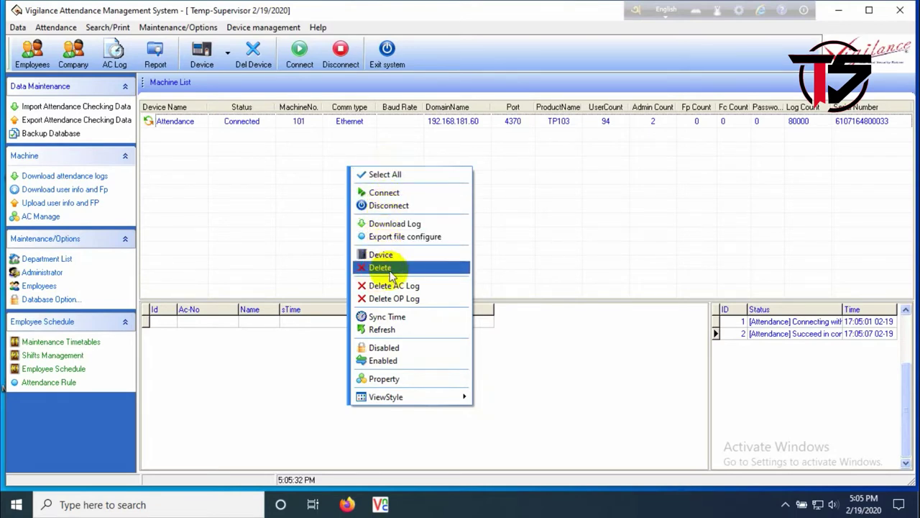
left_click(554, 193)
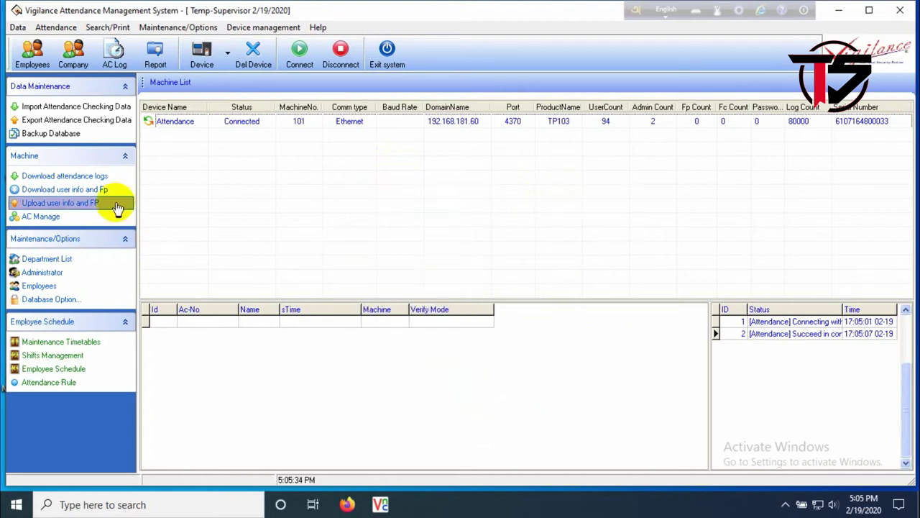
Open the employee list, select the OUR COMPANY department, and enter the AC No. for a new employee record.
left_click(242, 128)
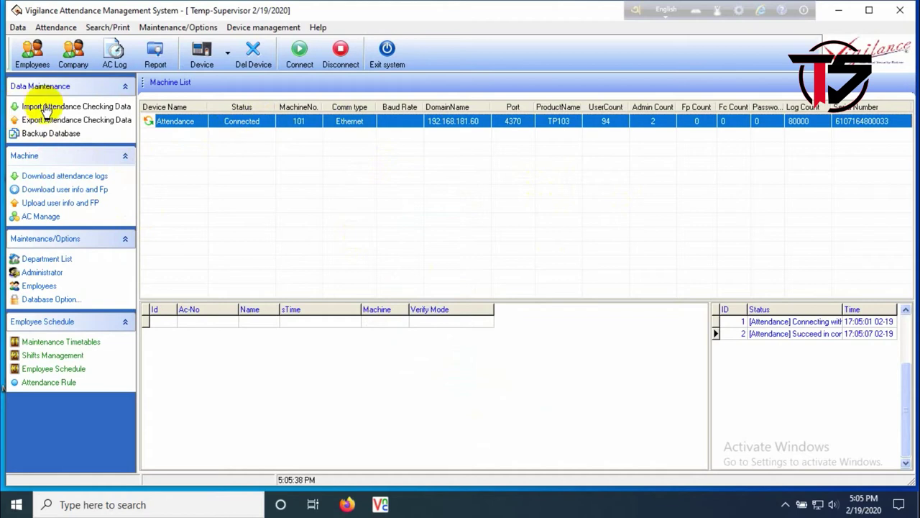
left_click(32, 63)
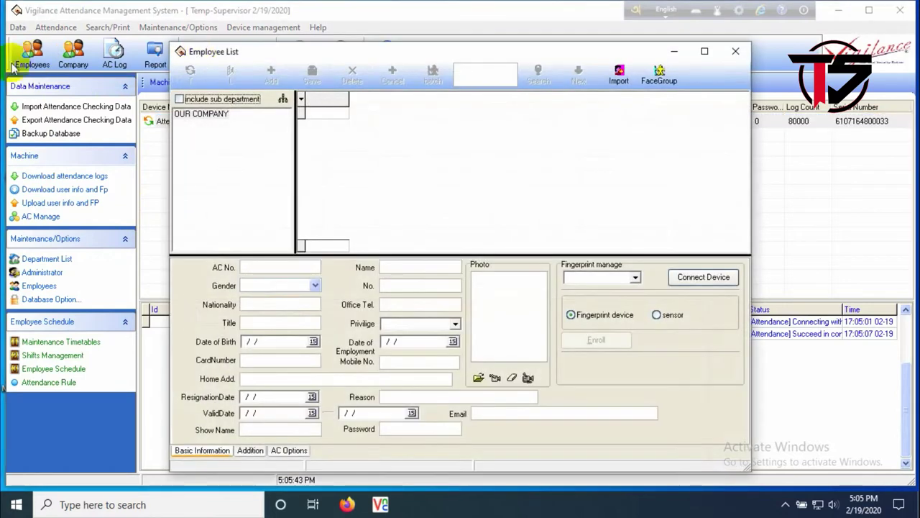
left_click(205, 115)
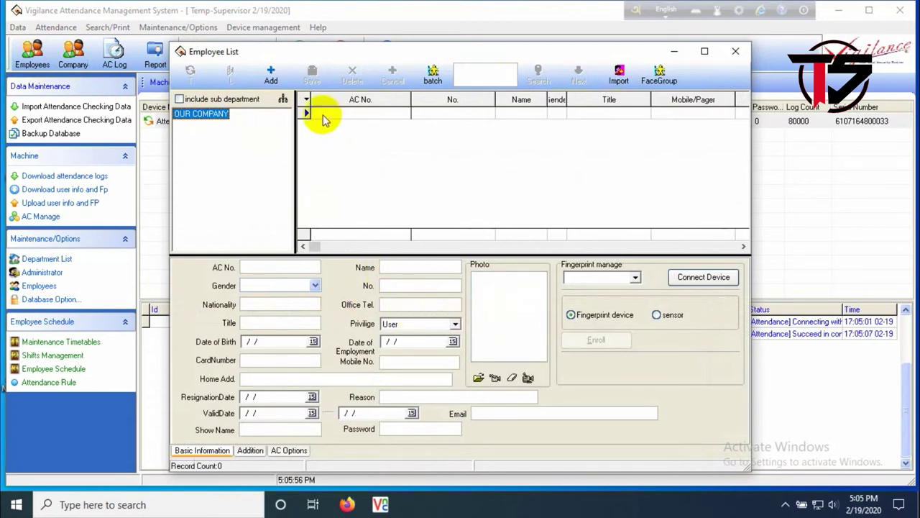
left_click(270, 266)
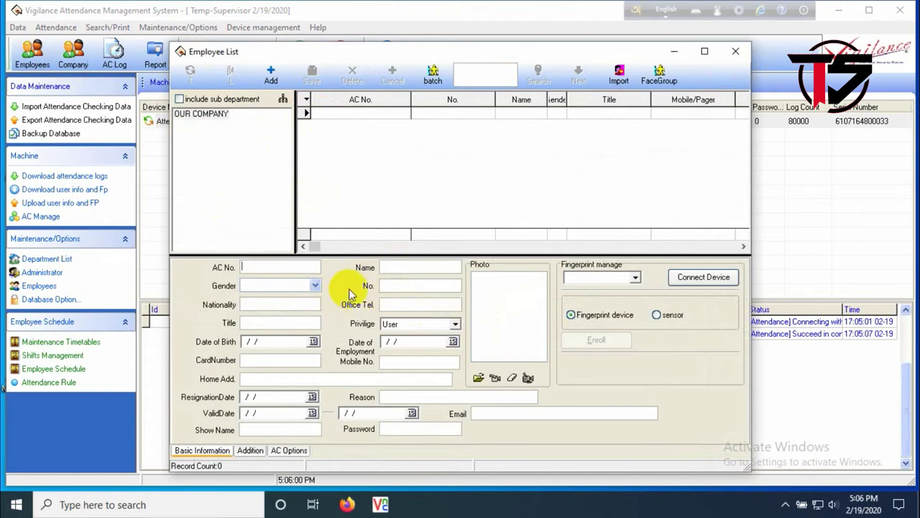
type("10001")
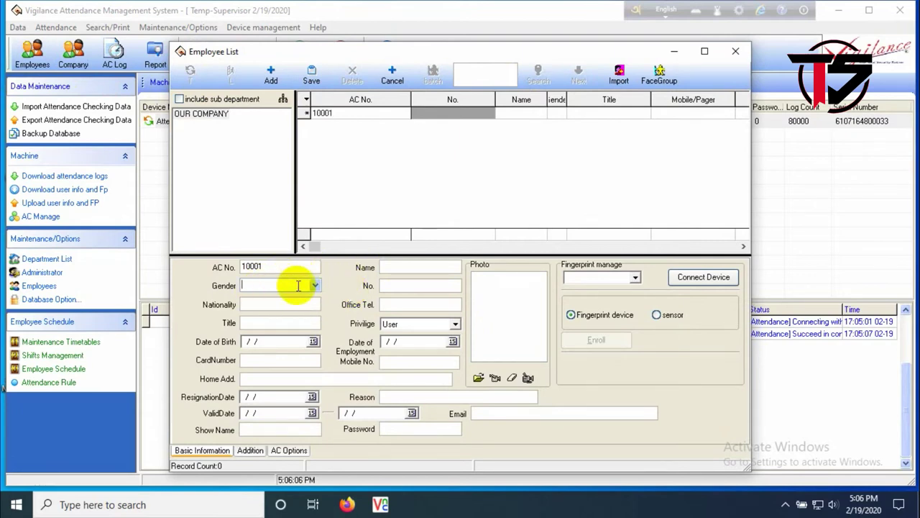
Set the new employee's gender to Male, nationality to bd and title to eng, and fill in the employee's name.
left_click(316, 286)
left_click(259, 302)
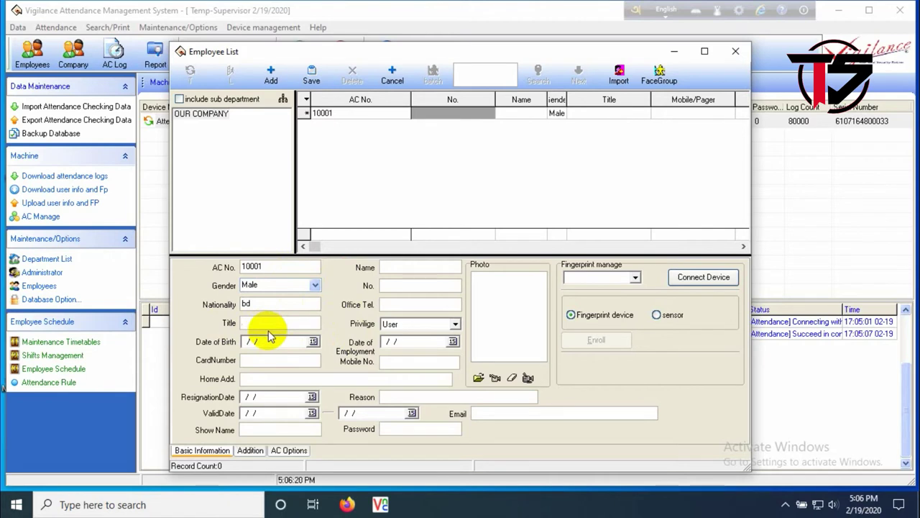
type("eng")
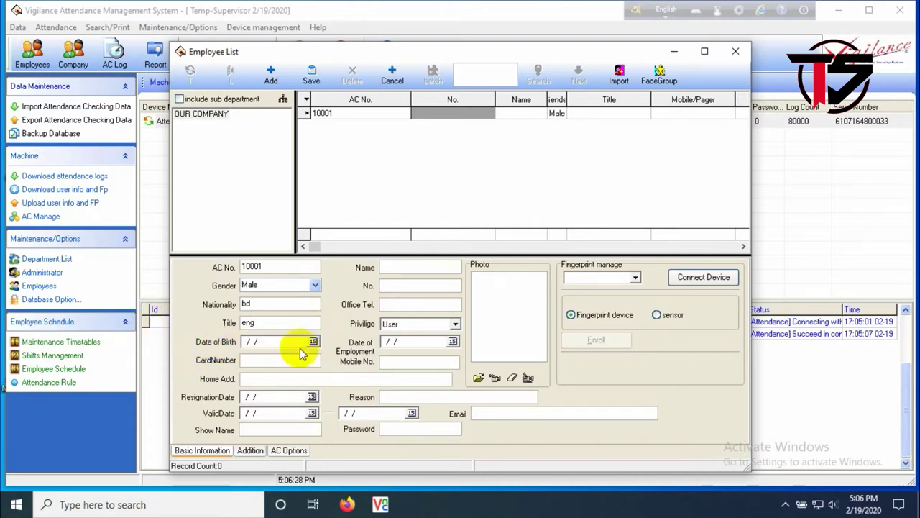
left_click(255, 359)
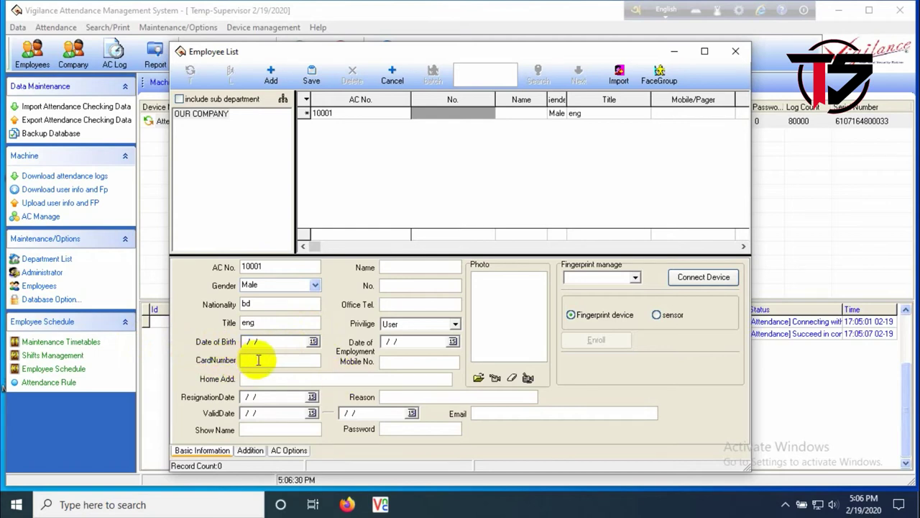
left_click(263, 378)
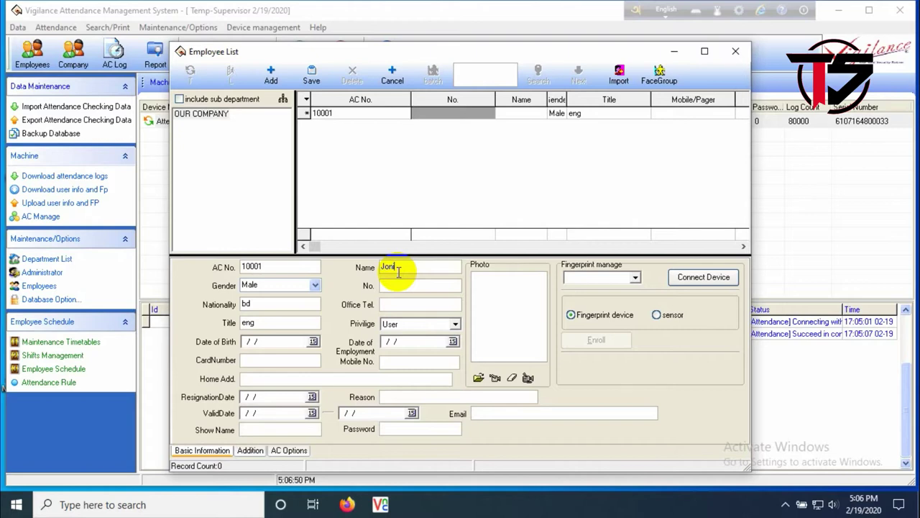
Enter the same number as the AC No. for the employee's No., keep the User privilege, and save the record.
left_click(392, 285)
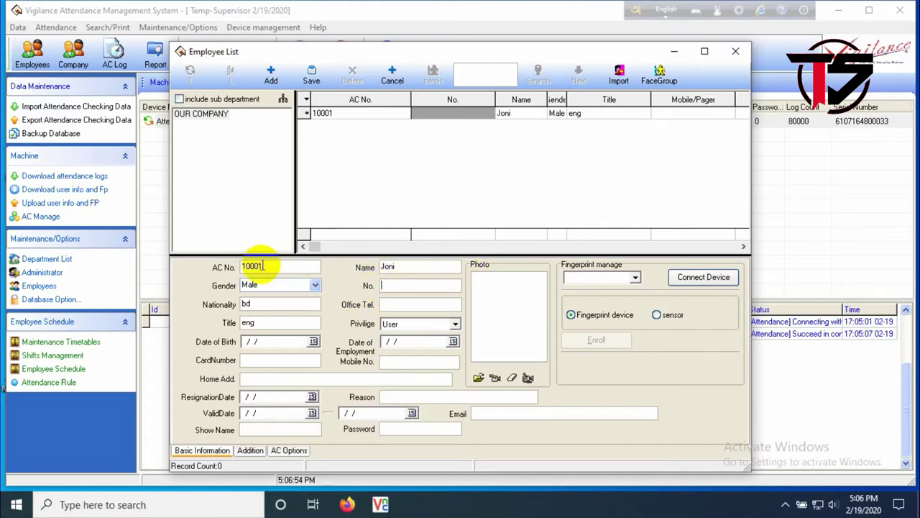
double_click(267, 267)
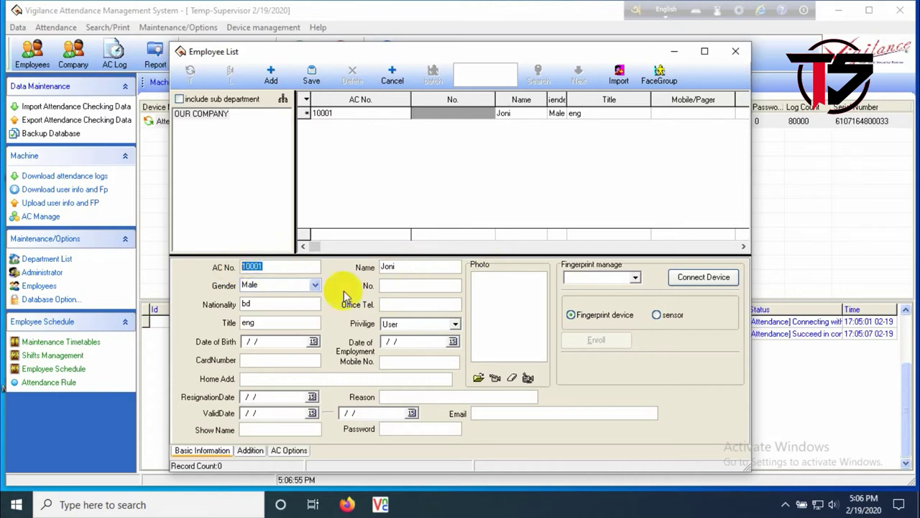
left_click(392, 288)
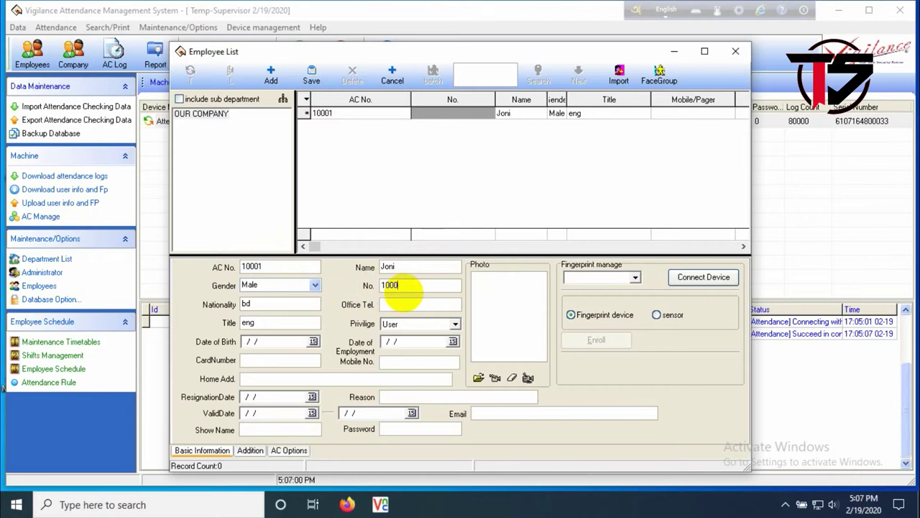
left_click(412, 326)
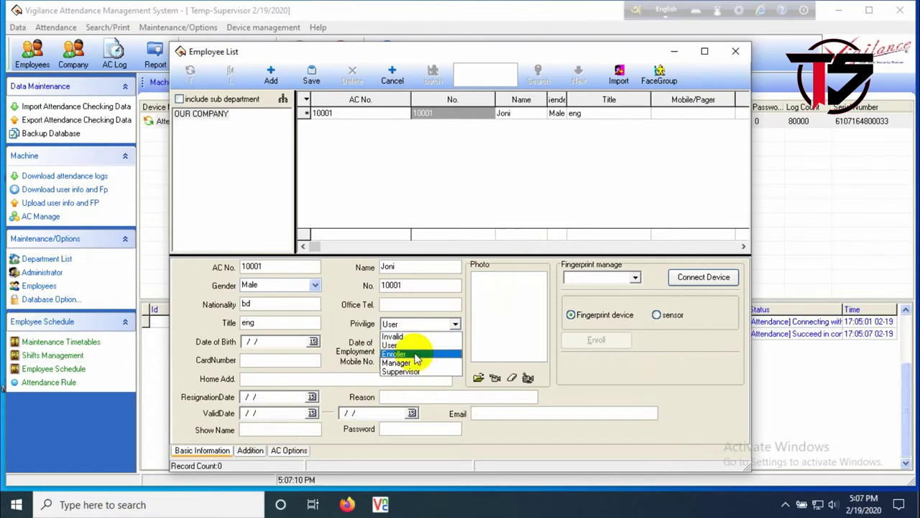
left_click(497, 310)
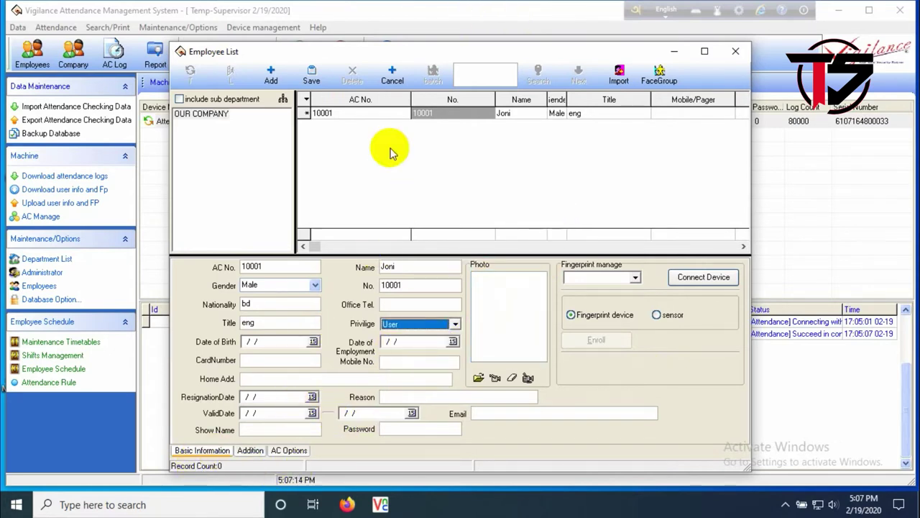
left_click(313, 78)
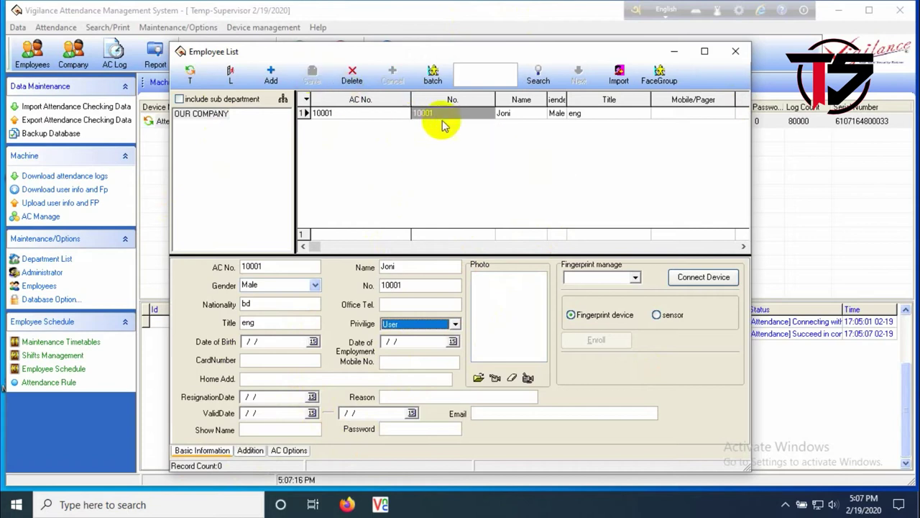
Hide the Mobile/Pager column in the employee list grid.
right_click(561, 112)
mouse_move(633, 194)
left_click(472, 165)
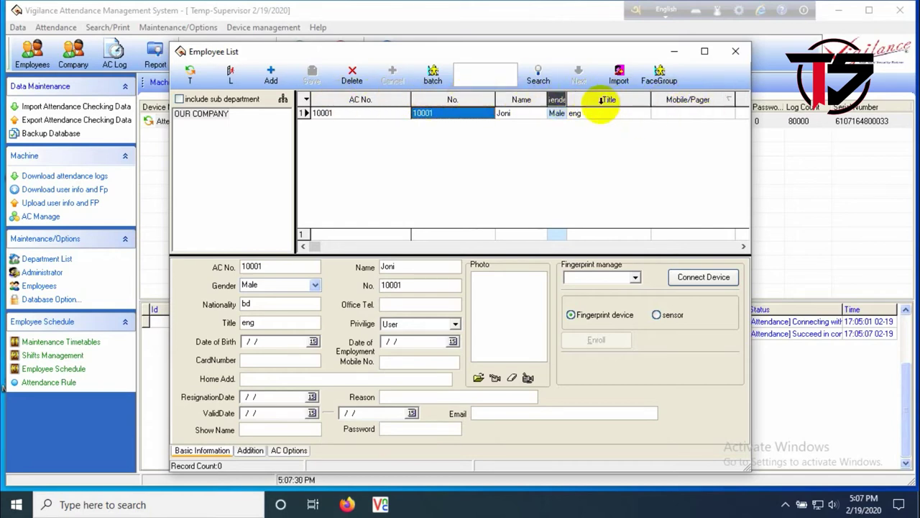
right_click(527, 158)
mouse_move(676, 243)
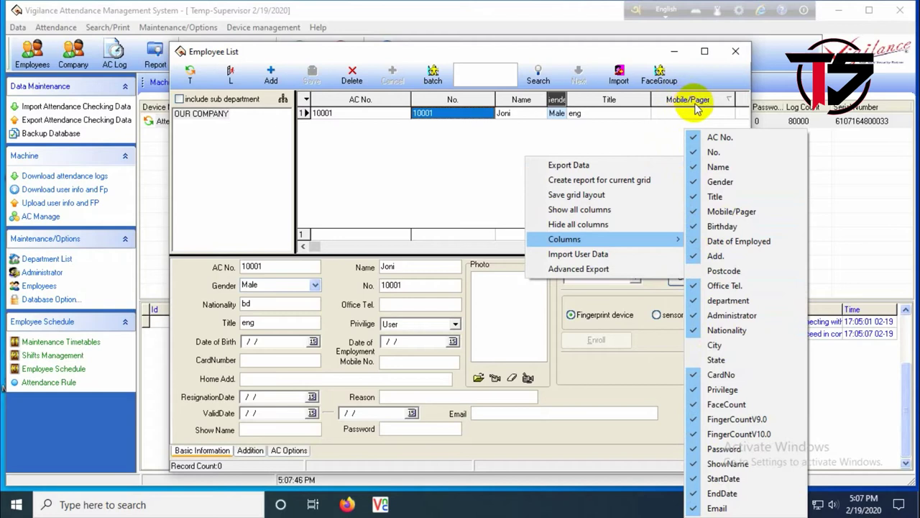
left_click(703, 212)
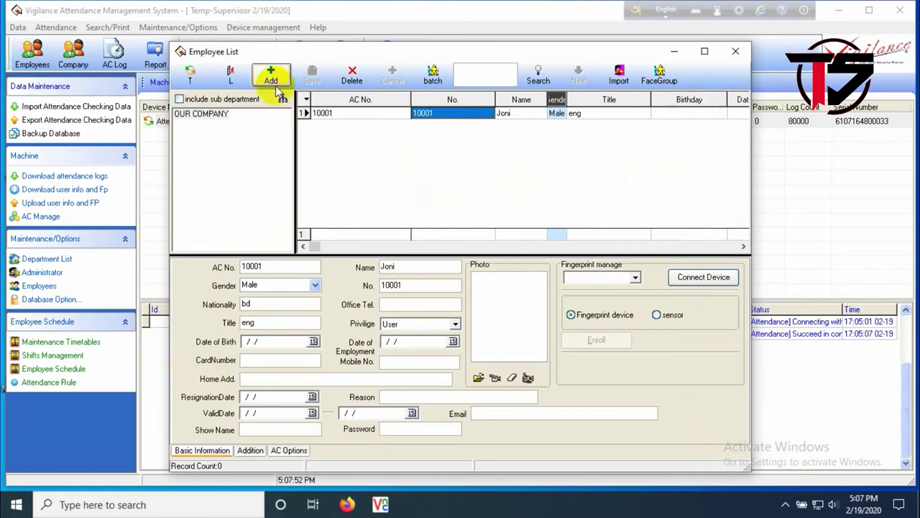
Close the employee list and download the attendance logs from the Attendance device.
left_click(734, 52)
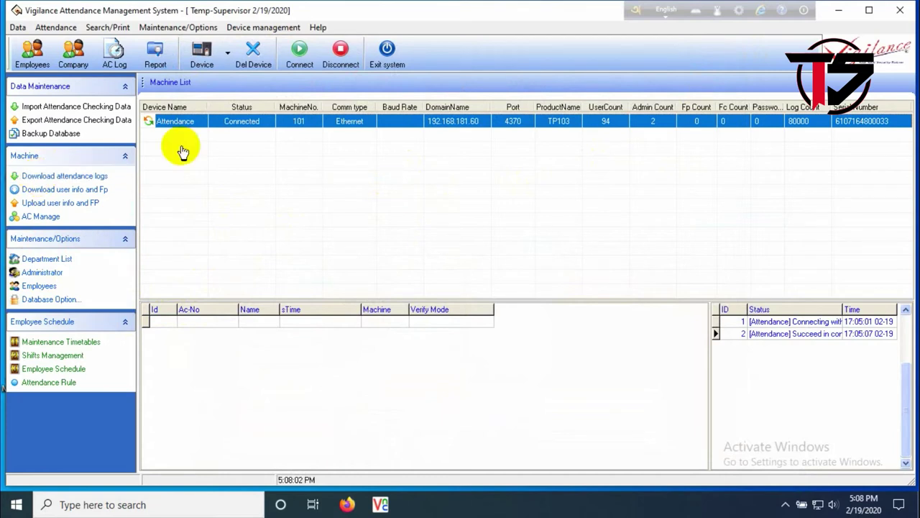
left_click(232, 123)
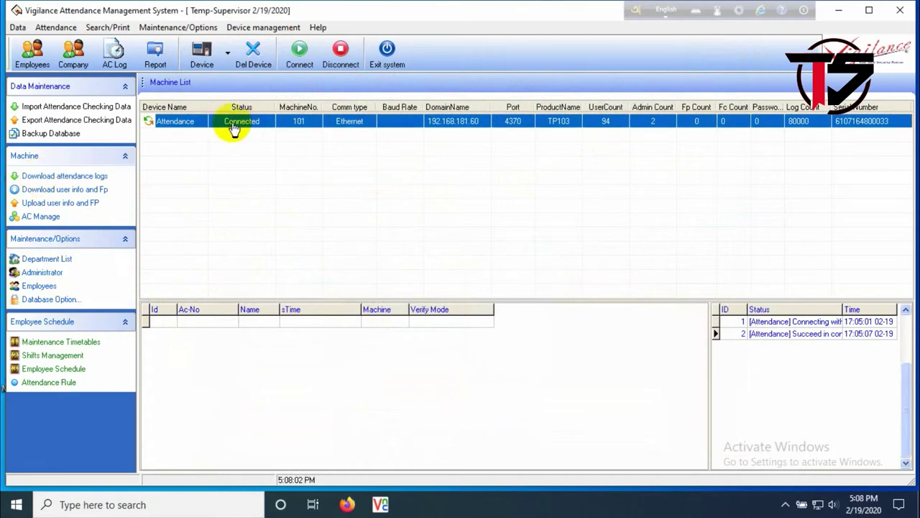
left_click(48, 178)
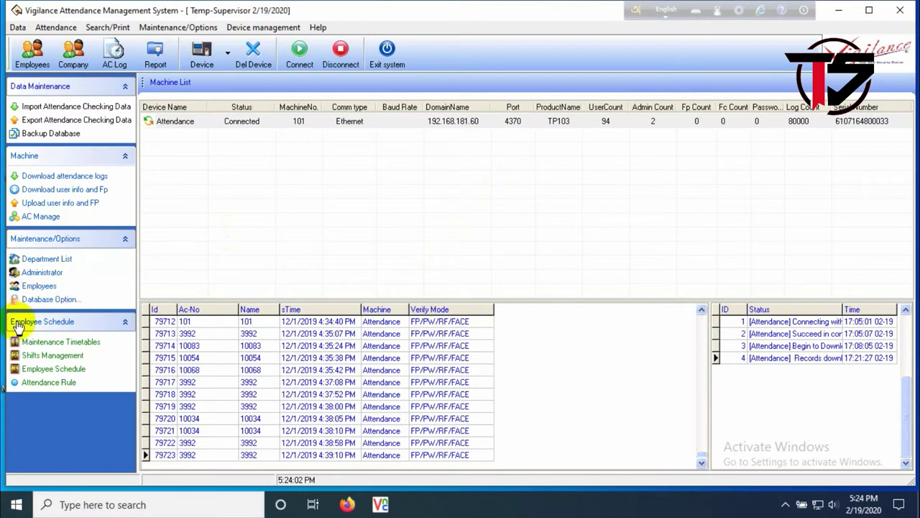
Start the attendance schedule wizard from timetable maintenance and set the on duty time to 08:00 and off duty time to 17:00.
left_click(61, 349)
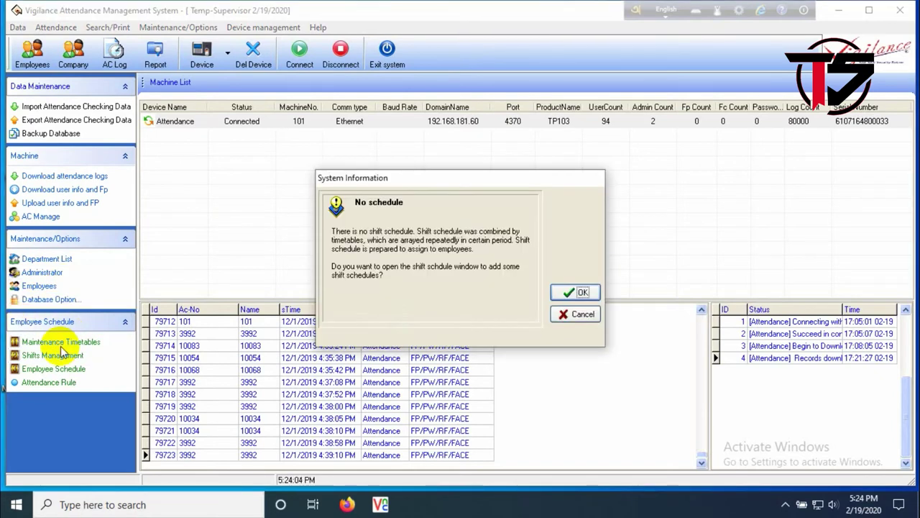
left_click(579, 293)
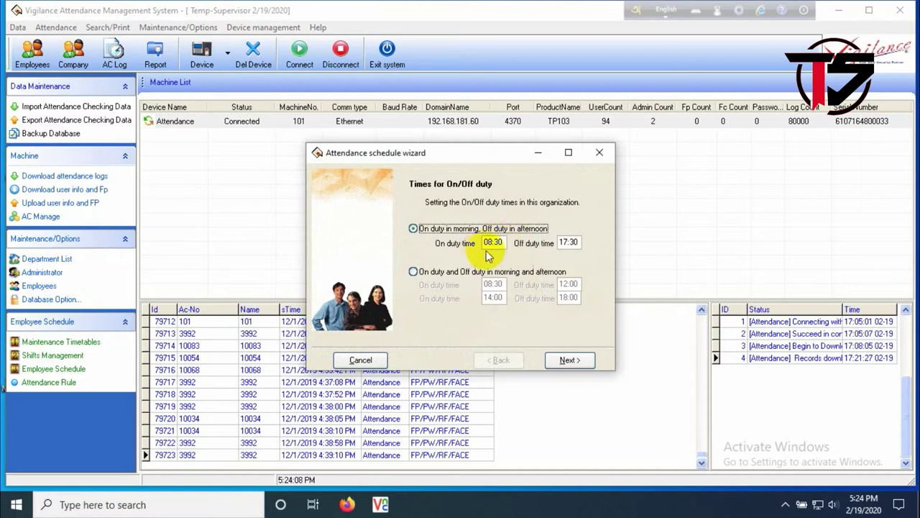
left_click(498, 239)
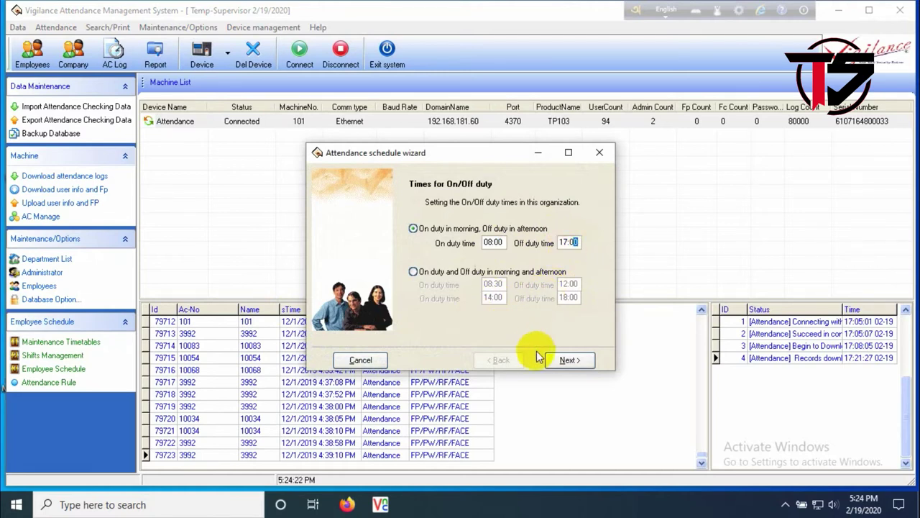
left_click(570, 361)
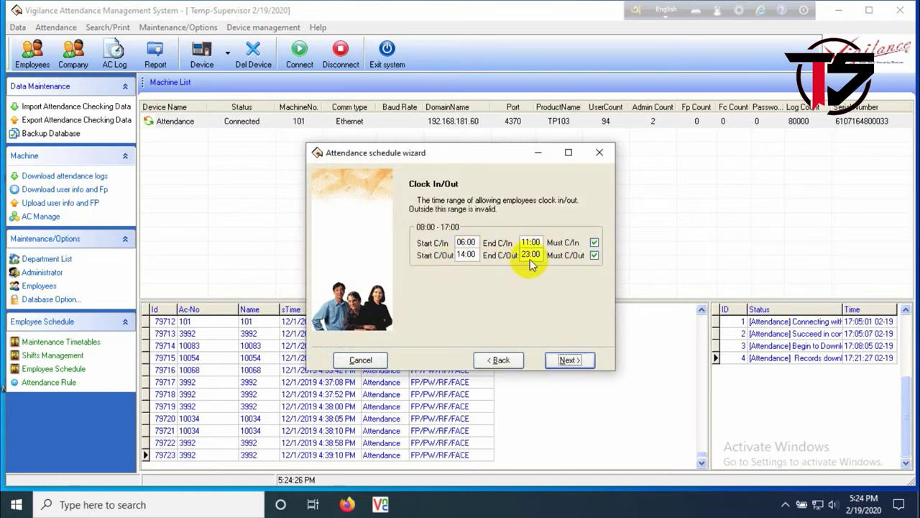
Finish the wizard with the default clock and attendance rules, assigning the shift to every department as default, and post the Daytime timetable.
left_click(565, 367)
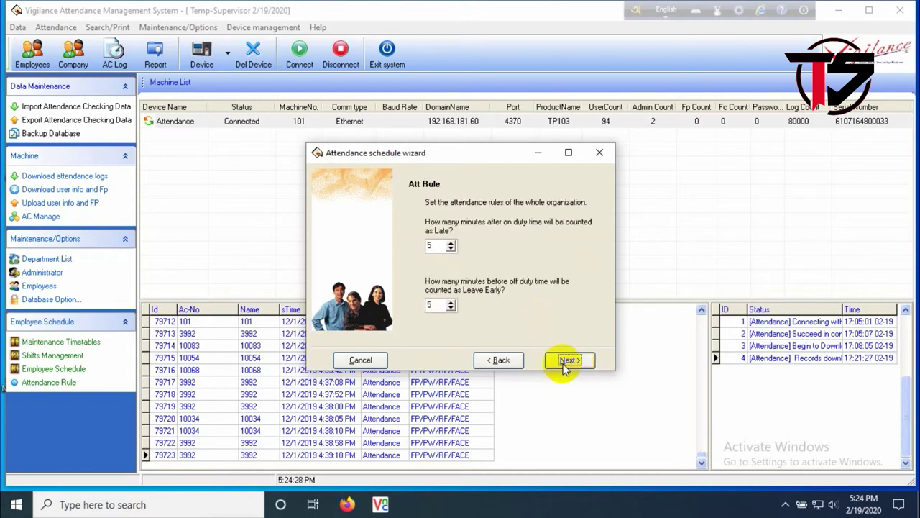
left_click(565, 363)
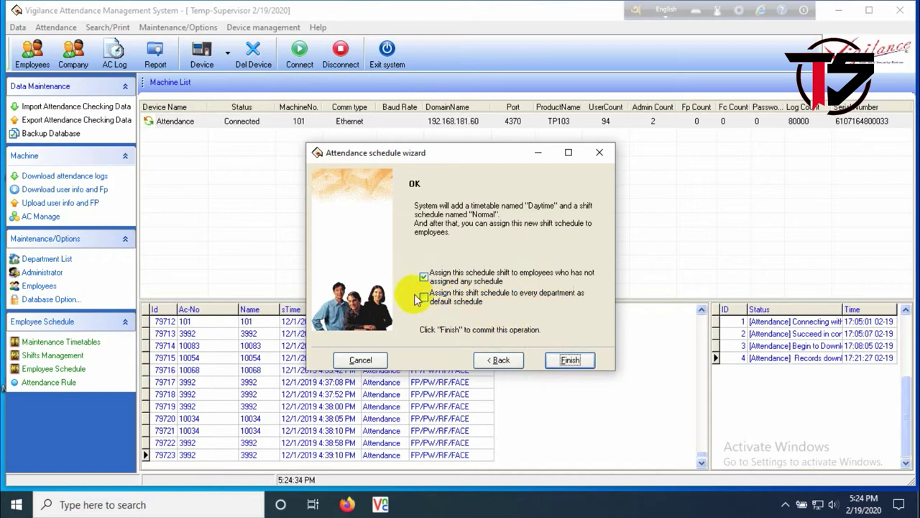
left_click(424, 298)
left_click(562, 363)
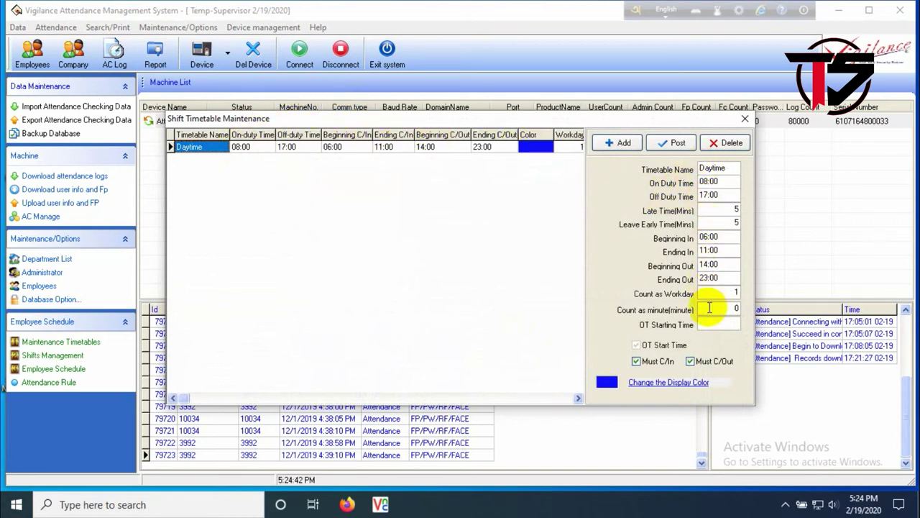
left_click(668, 143)
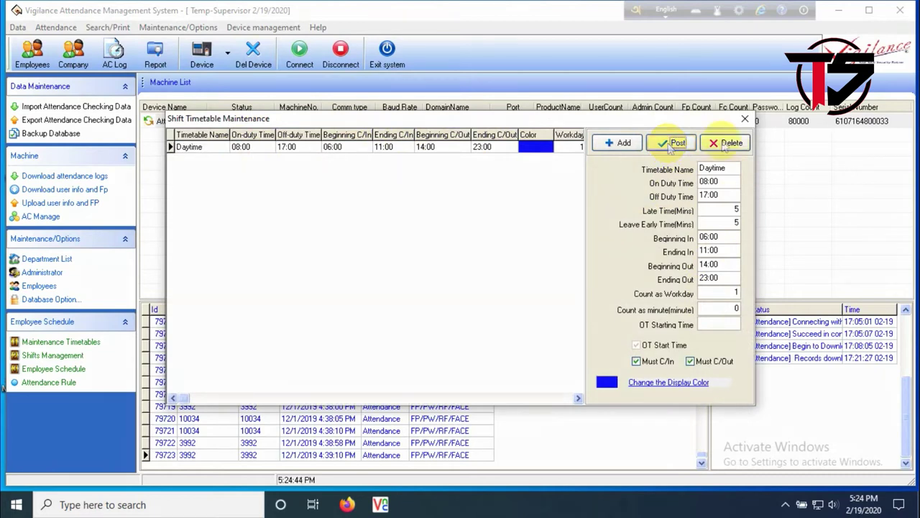
left_click(745, 124)
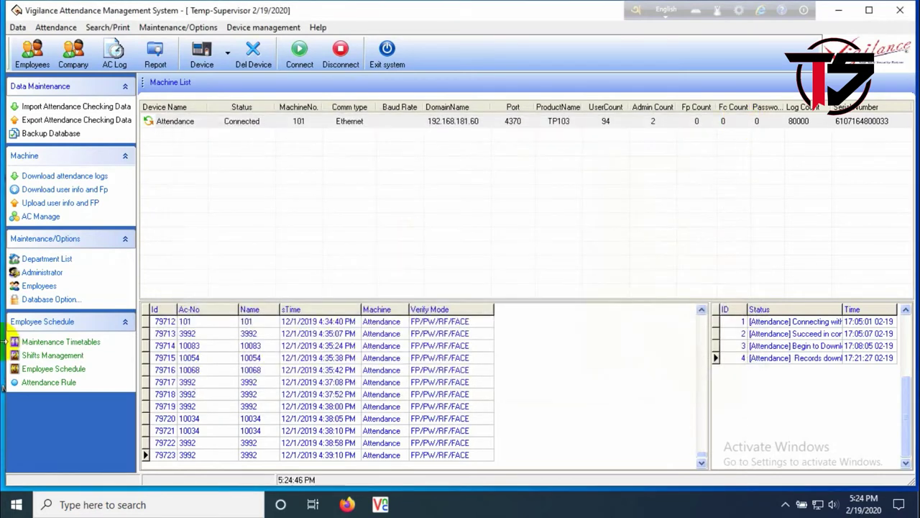
Open shift management and clear all time periods from the Normal shift.
left_click(57, 358)
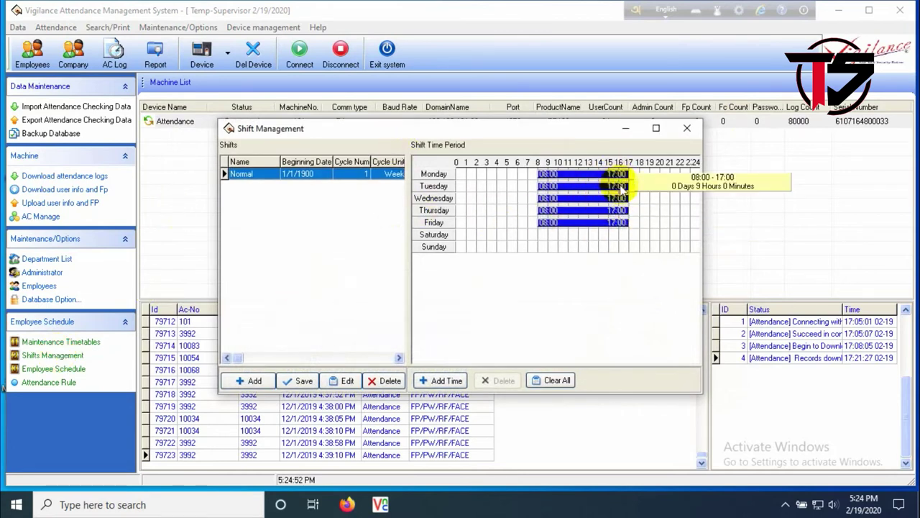
left_click(554, 381)
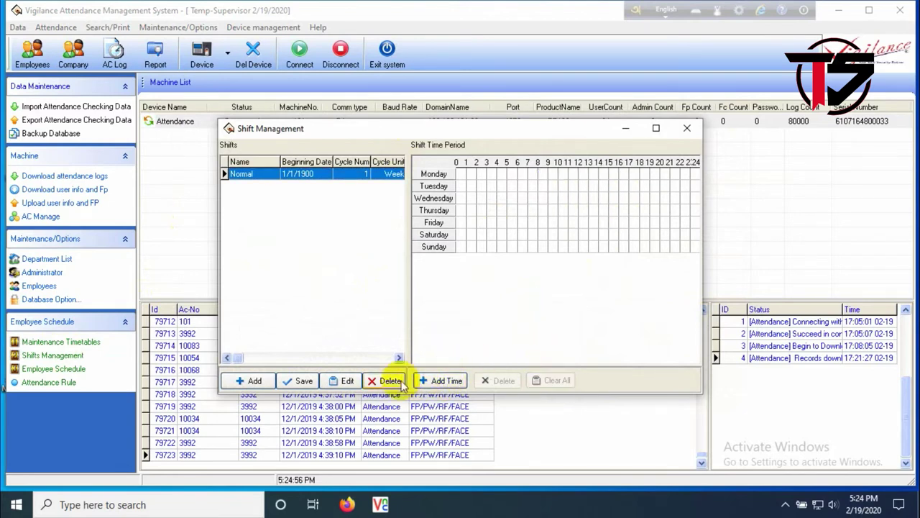
Add the Daytime (08:00-17:00) period to the Normal shift for every day except Friday and close shift management.
left_click(440, 381)
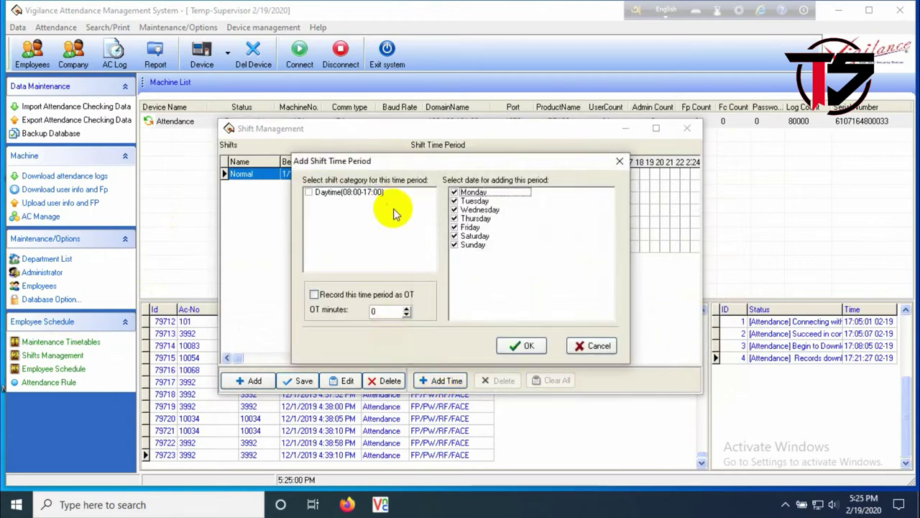
left_click(309, 193)
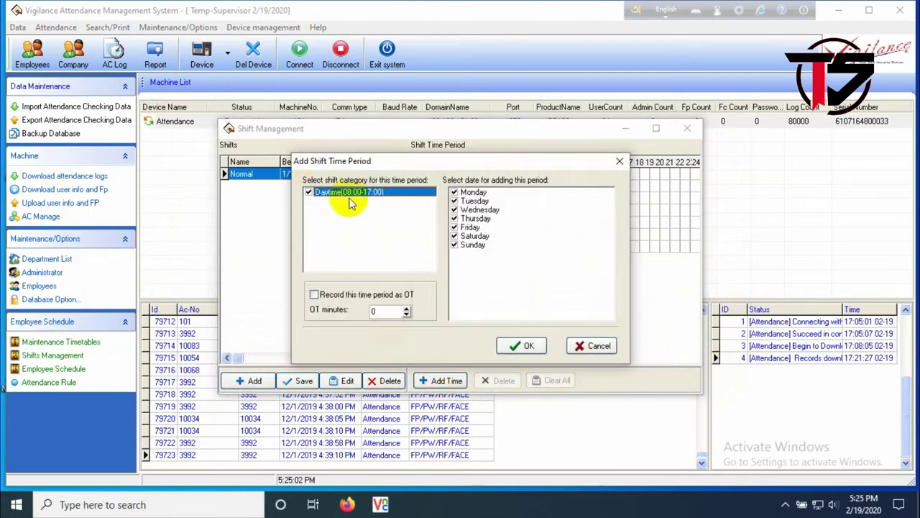
left_click(454, 227)
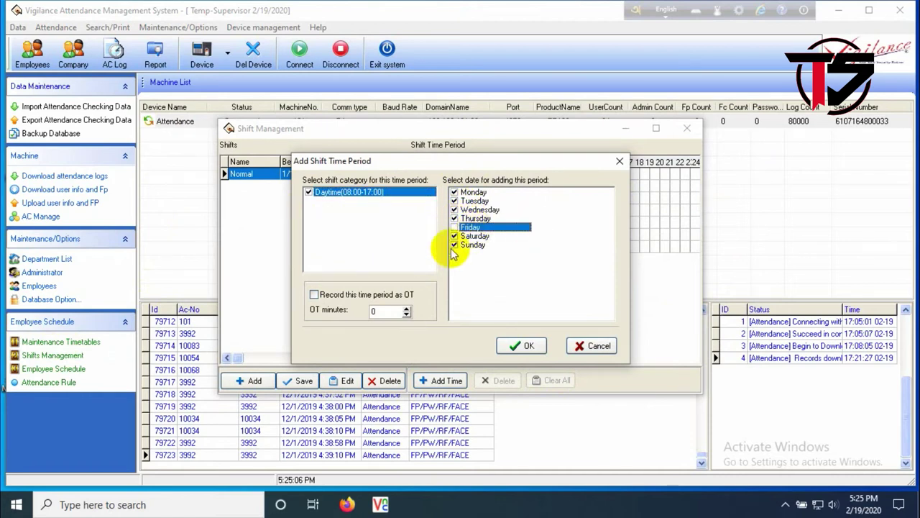
left_click(519, 345)
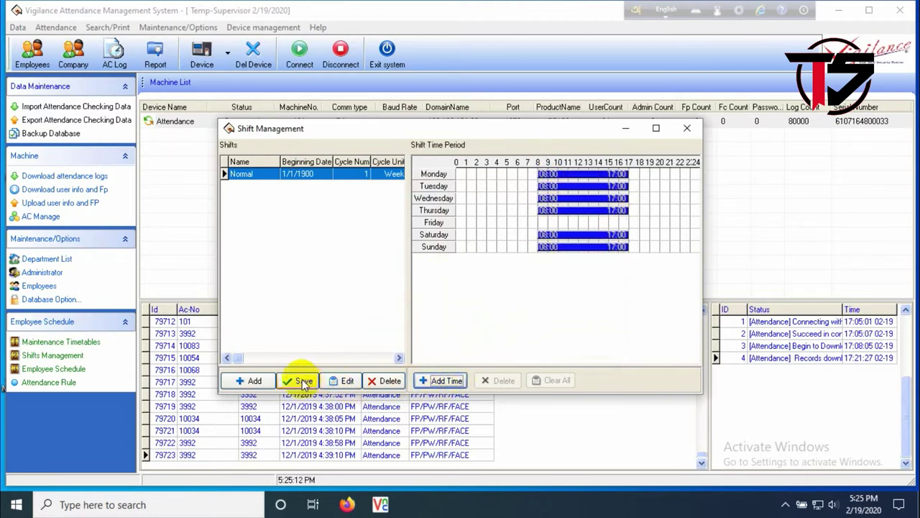
left_click(688, 128)
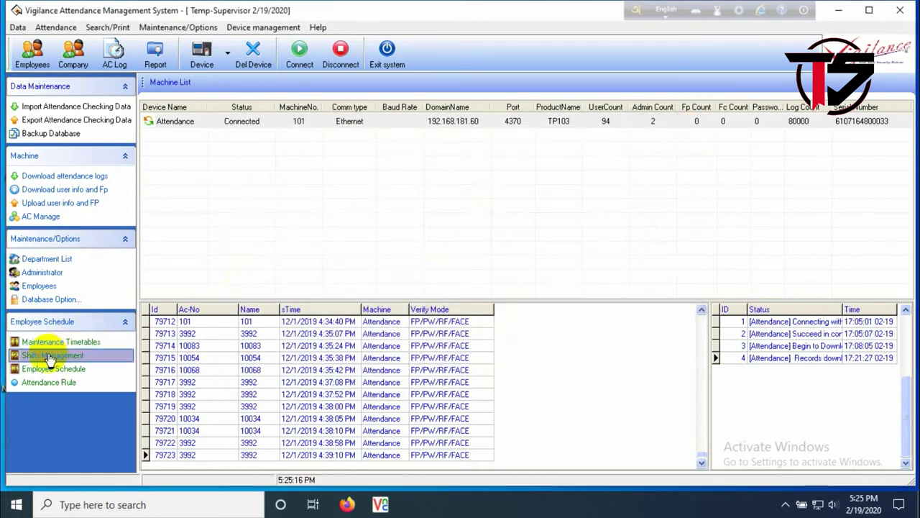
Open the employee schedule for OUR COMPANY and remove the first employee's assigned Normal schedule in the shift arrangement options.
left_click(55, 369)
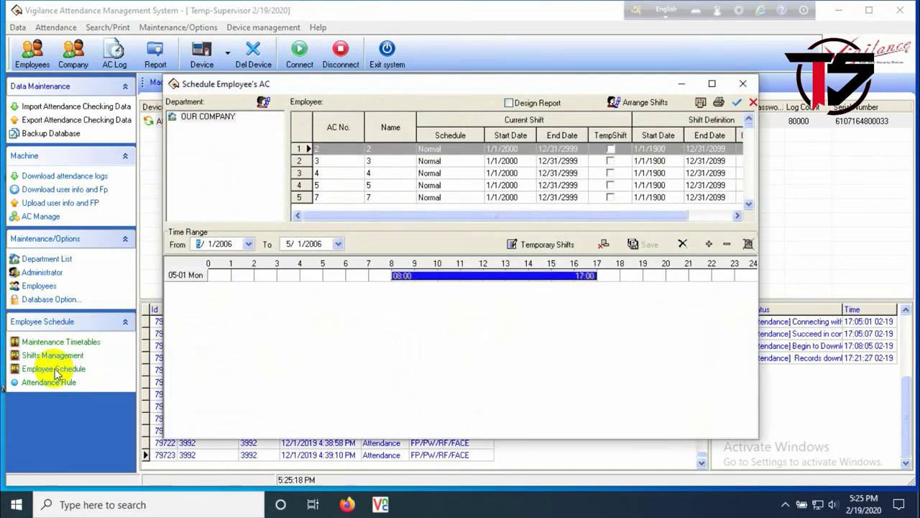
left_click(220, 119)
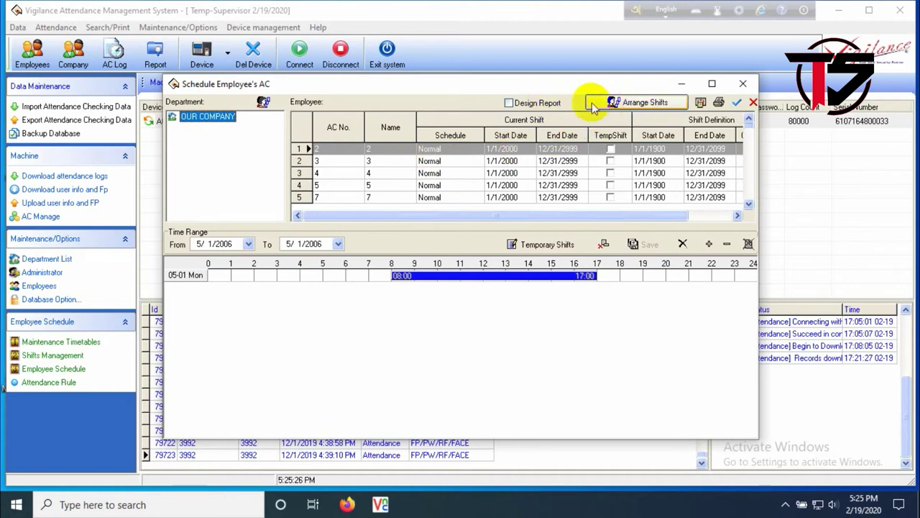
left_click(619, 105)
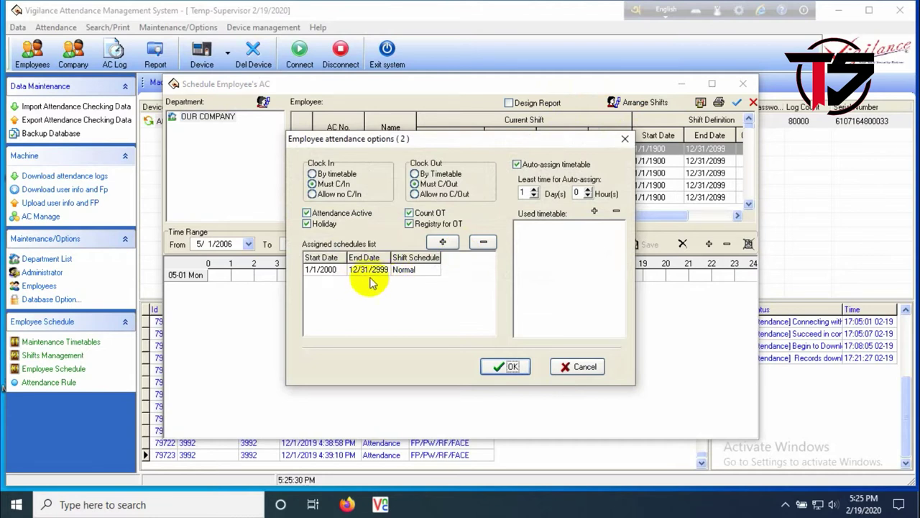
left_click(419, 270)
left_click(482, 243)
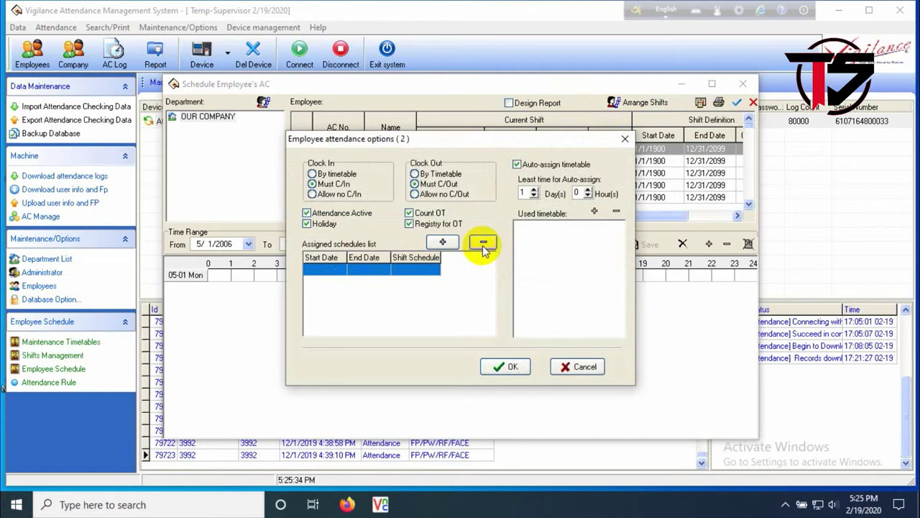
Assign the first employee the Normal shift from 2/19/2020 to 3/31/2020 and add Daytime as the used timetable.
left_click(442, 243)
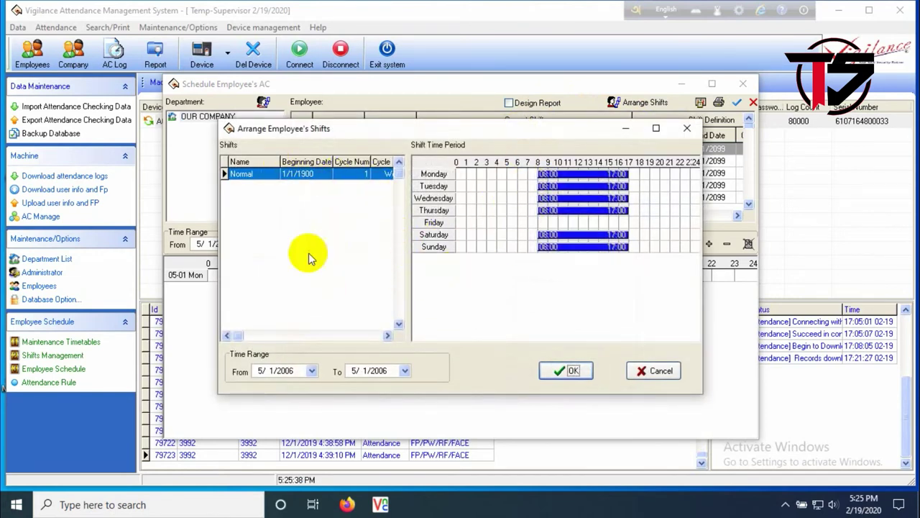
left_click(312, 371)
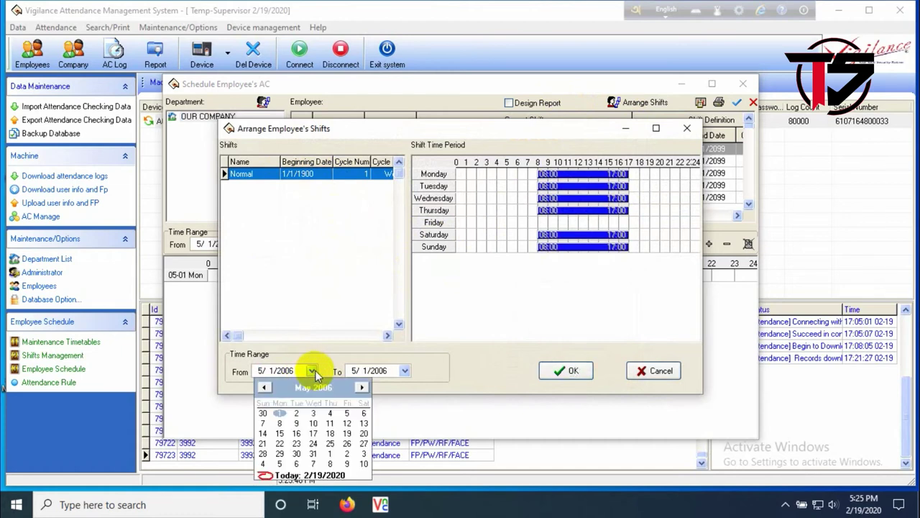
left_click(303, 475)
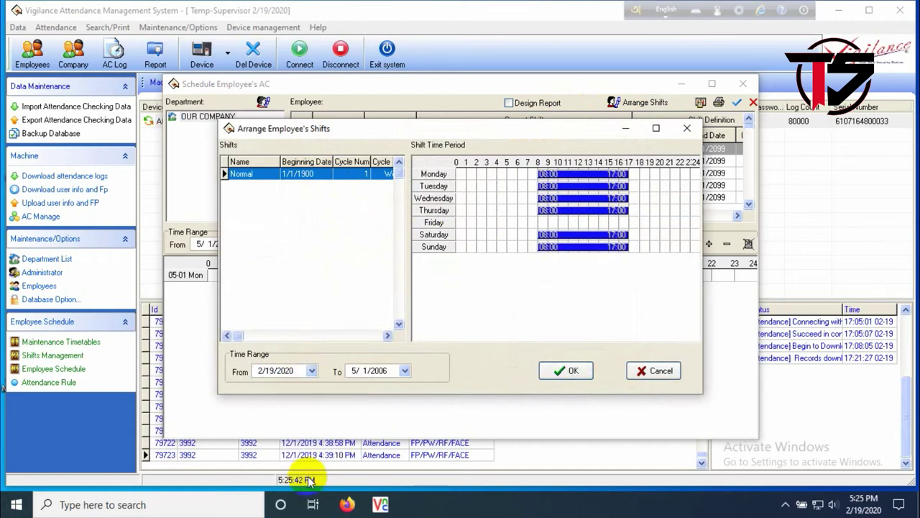
left_click(404, 372)
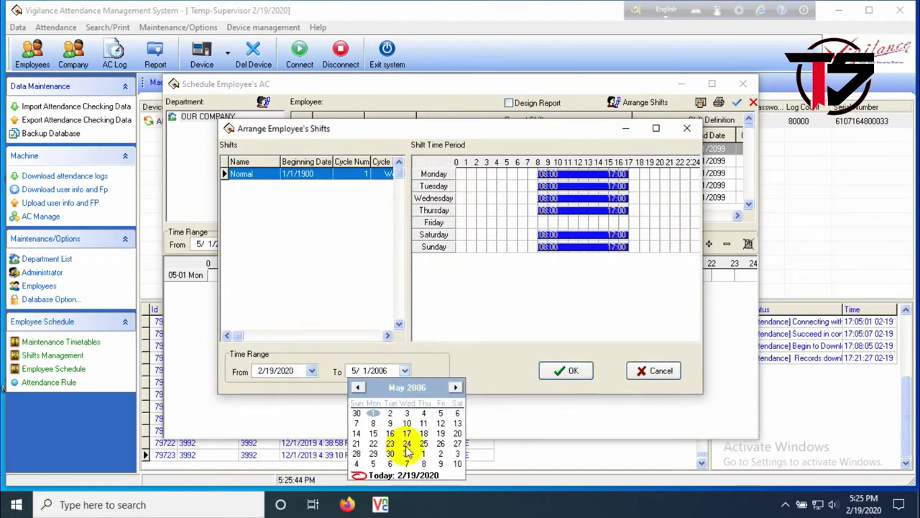
left_click(409, 475)
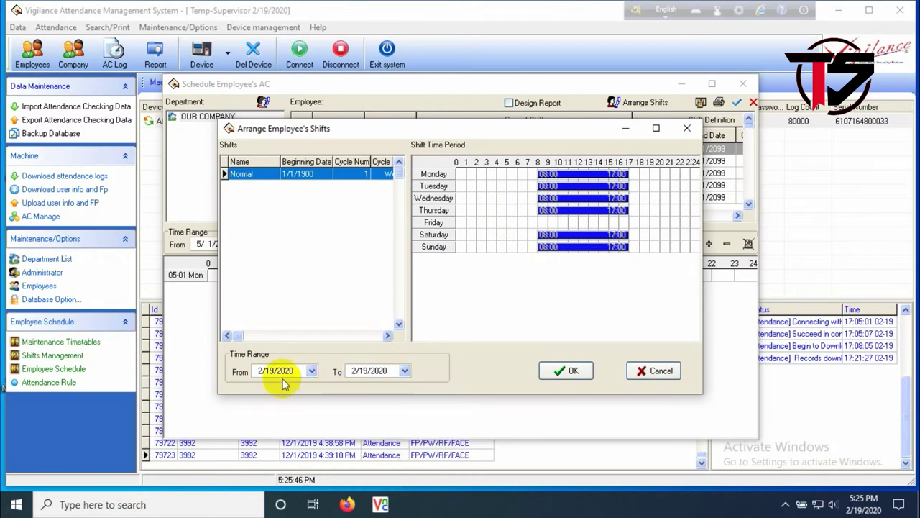
left_click(405, 371)
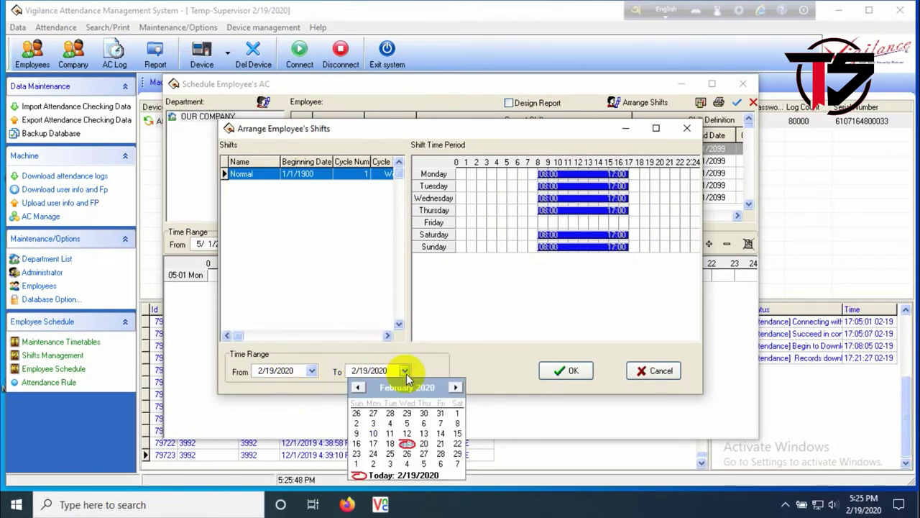
left_click(456, 387)
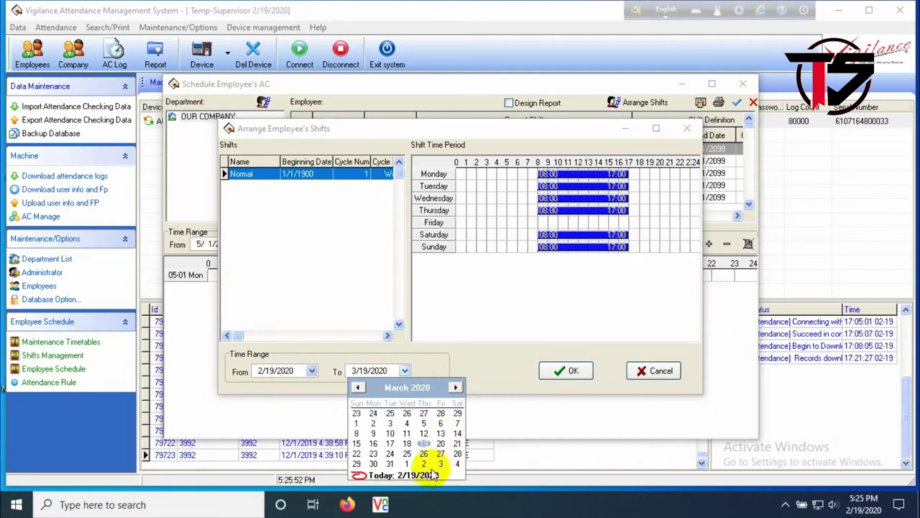
left_click(390, 464)
left_click(566, 370)
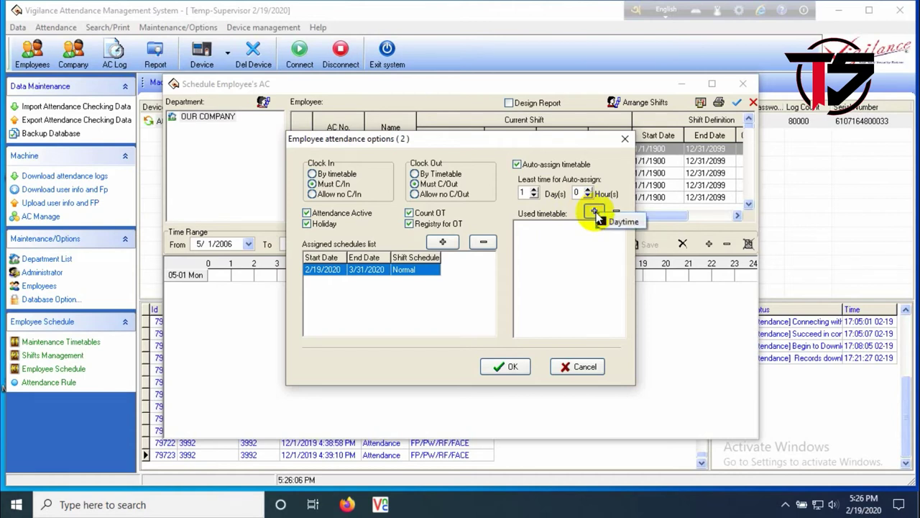
left_click(624, 222)
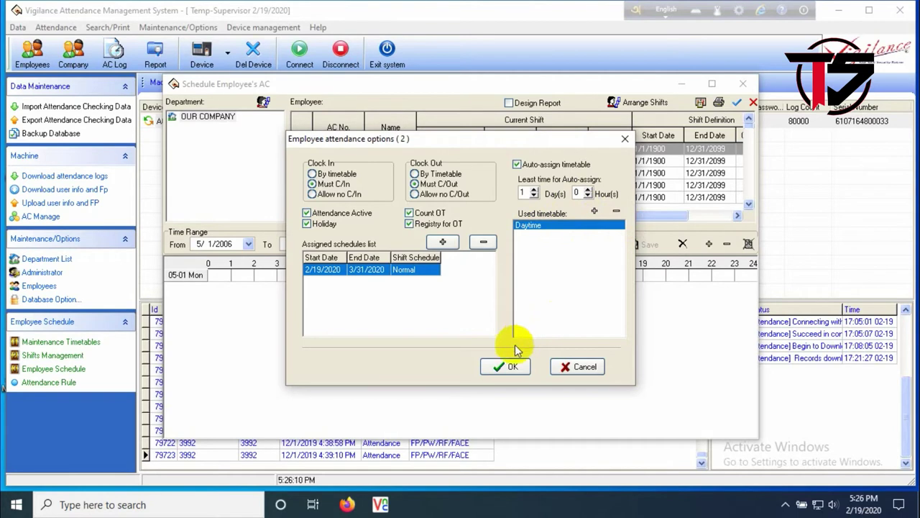
left_click(505, 368)
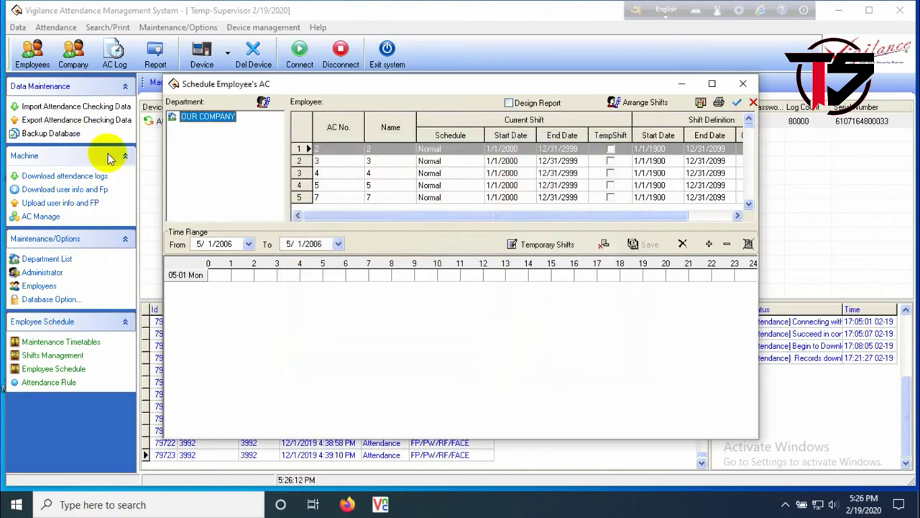
Set the employee schedule's time range from 2/19/2020 to 3/31/2020.
left_click(248, 244)
left_click(245, 351)
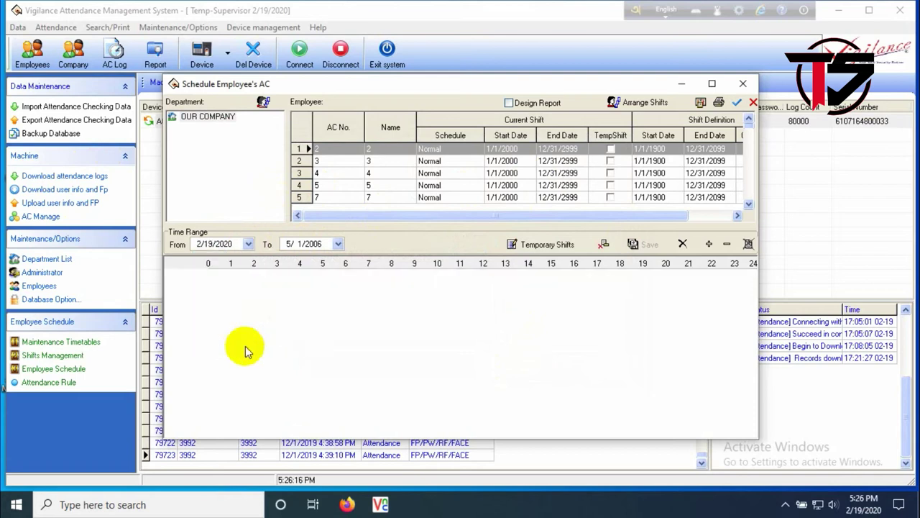
left_click(338, 245)
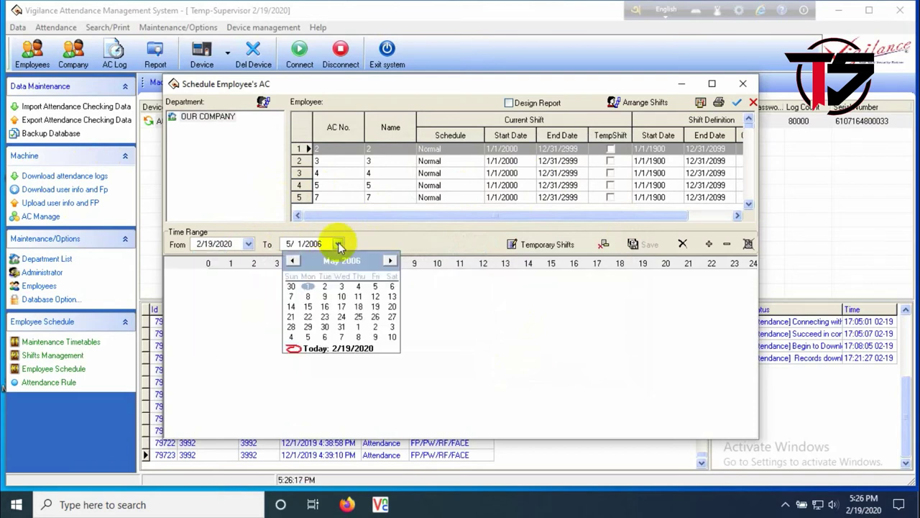
left_click(337, 349)
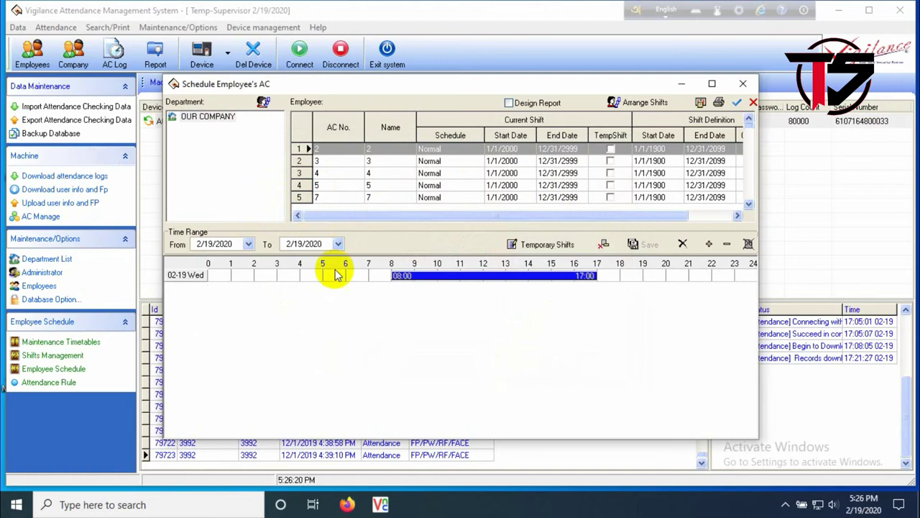
left_click(338, 244)
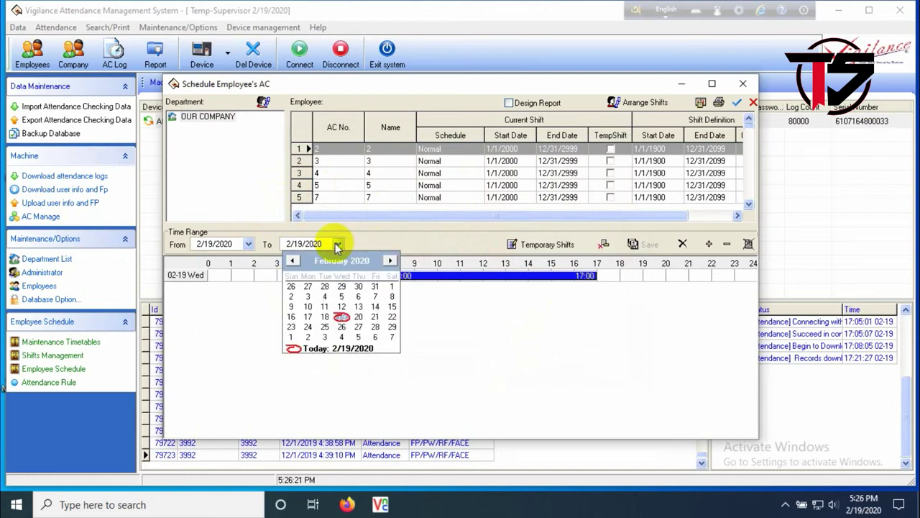
left_click(390, 262)
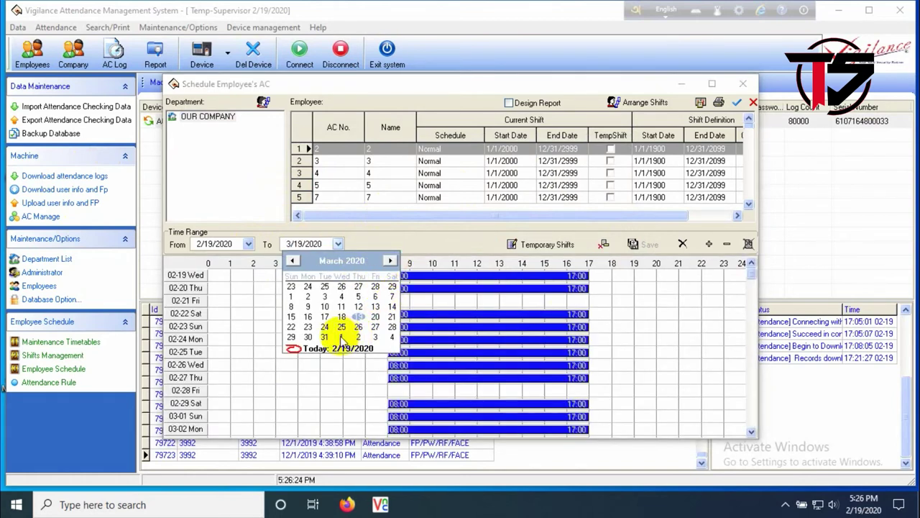
left_click(324, 338)
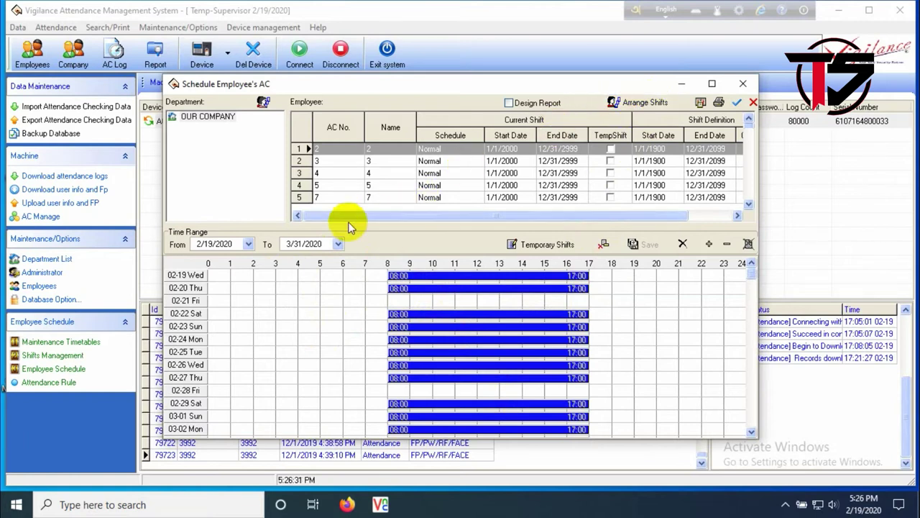
Select all employees, arrange and save temporary shifts for them over the set time range, and close the employee schedule.
left_click(556, 246)
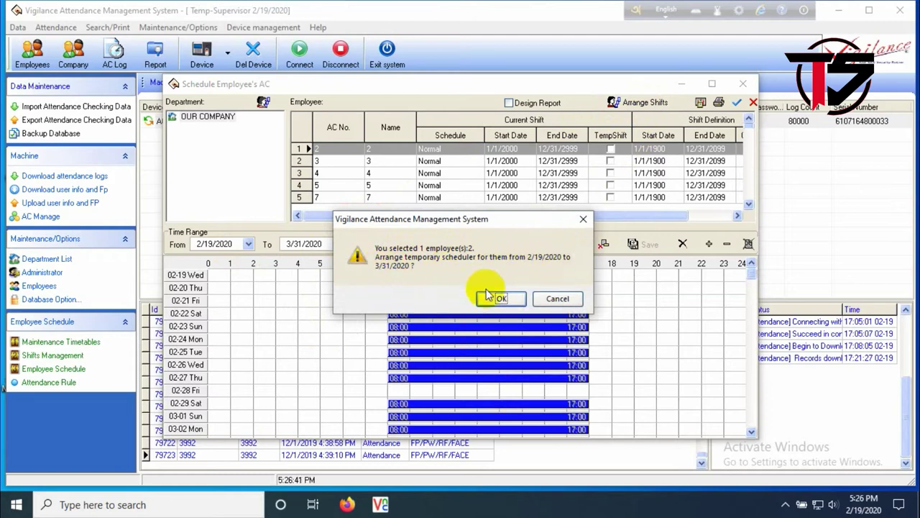
left_click(556, 299)
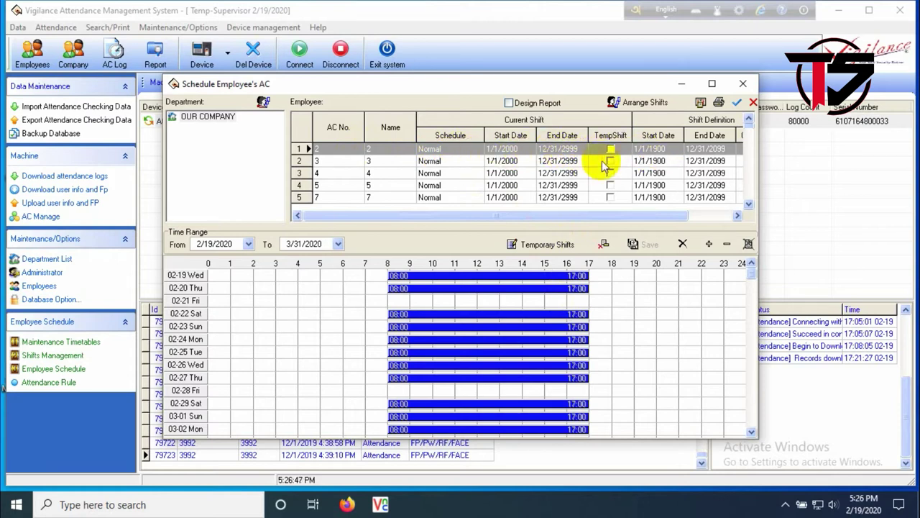
left_click(737, 103)
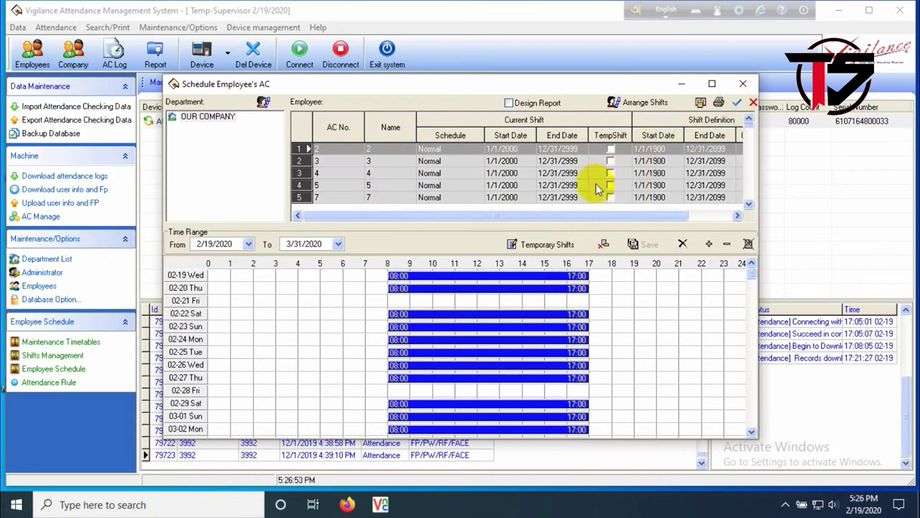
left_click(519, 245)
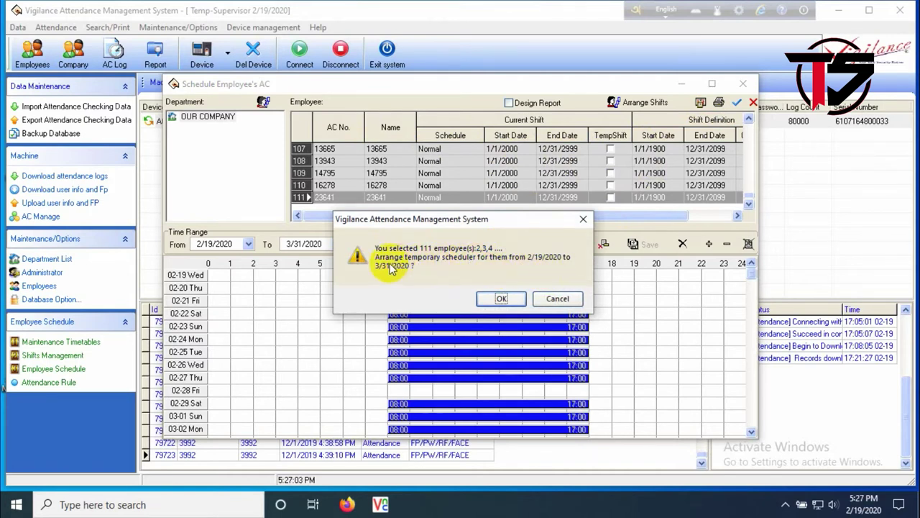
left_click(501, 299)
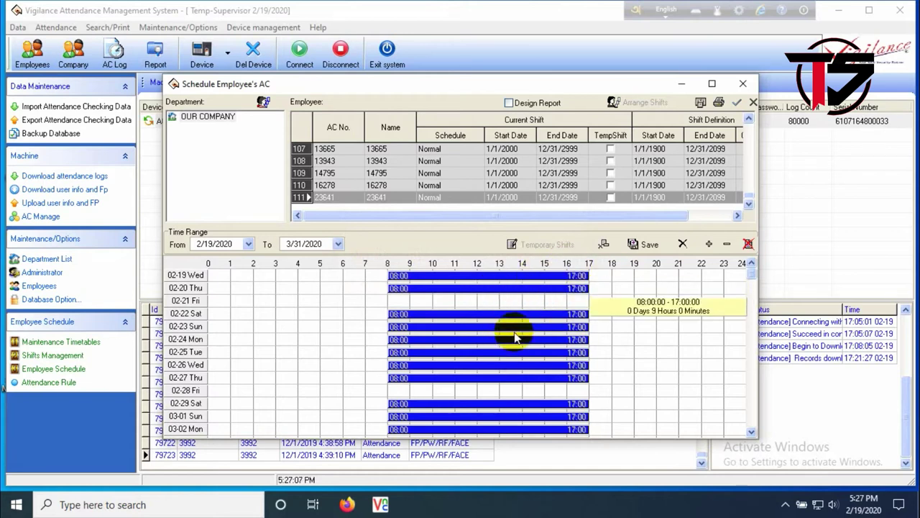
left_click(633, 248)
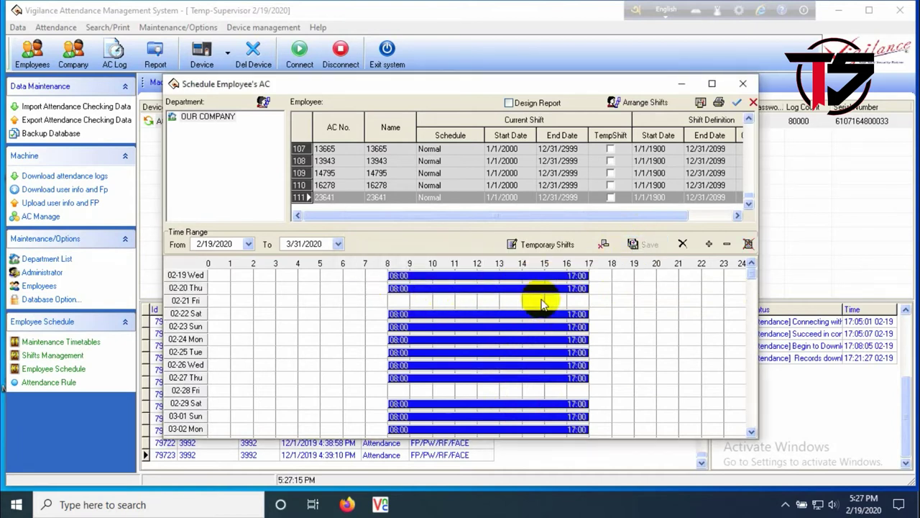
left_click(742, 84)
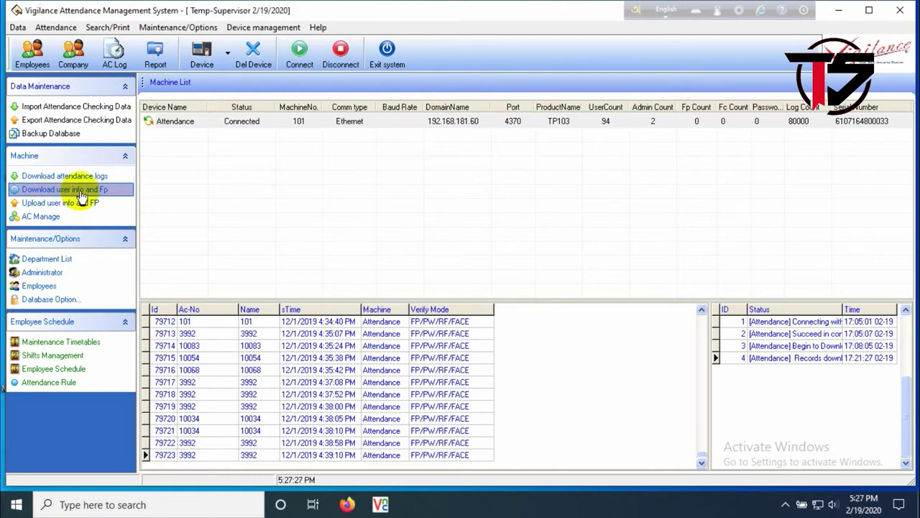
Open the user info and fingerprint download for the Attendance device, choose all users, and browse the users in the device.
left_click(81, 192)
left_click(251, 108)
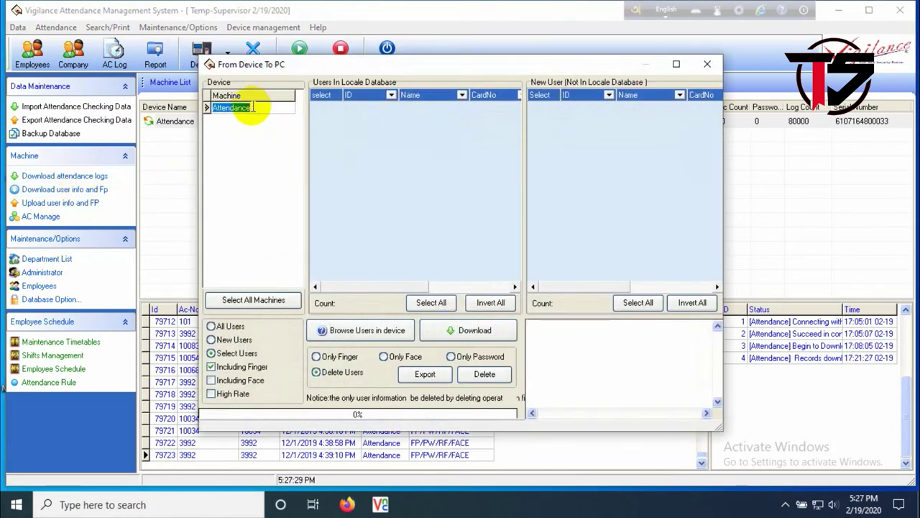
left_click(213, 326)
left_click(210, 380)
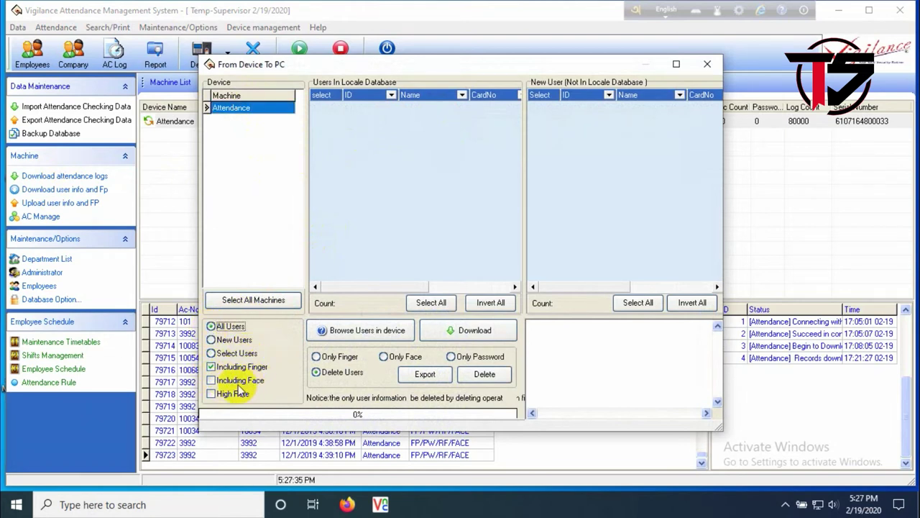
left_click(367, 332)
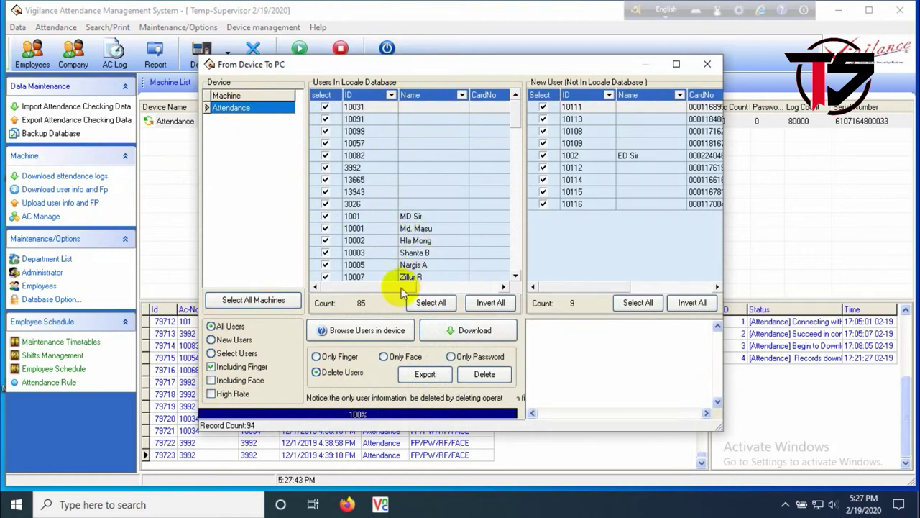
Deselect all users already in the local database, download only the new users from the Attendance device, and browse its users again.
left_click(442, 305)
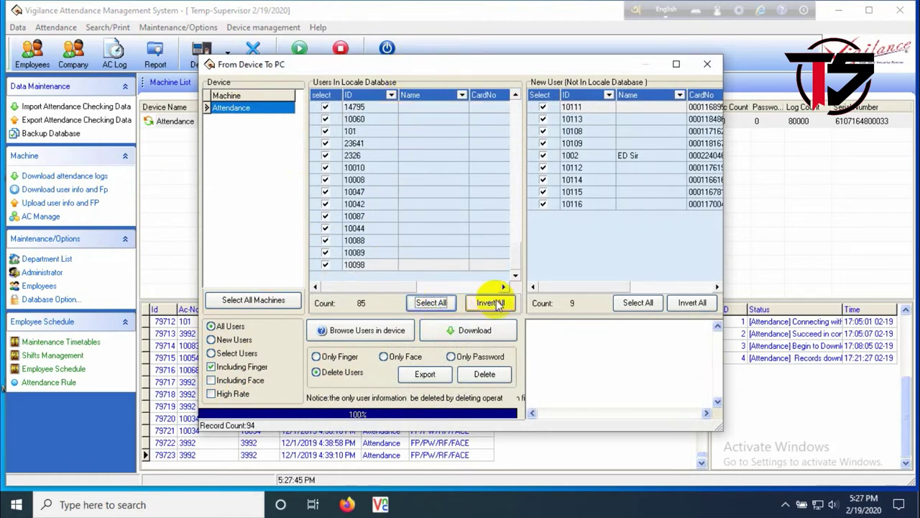
left_click(436, 302)
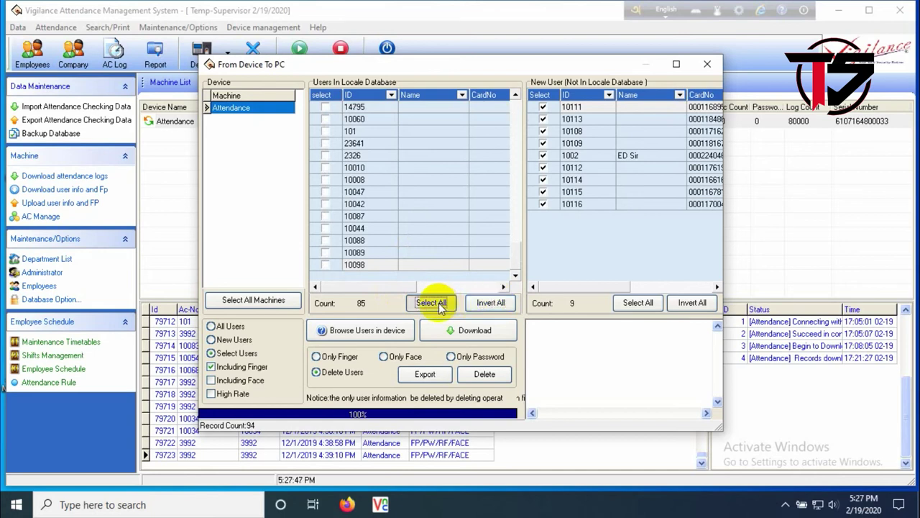
left_click(484, 309)
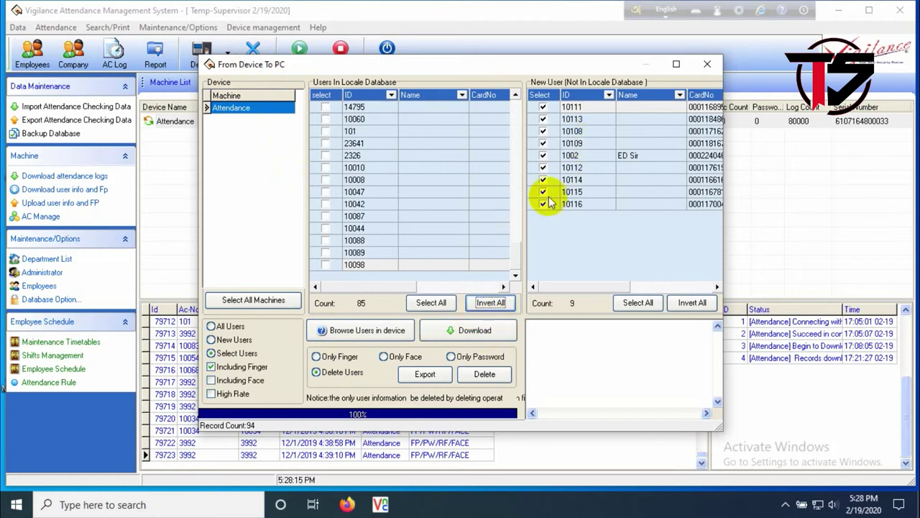
left_click(474, 331)
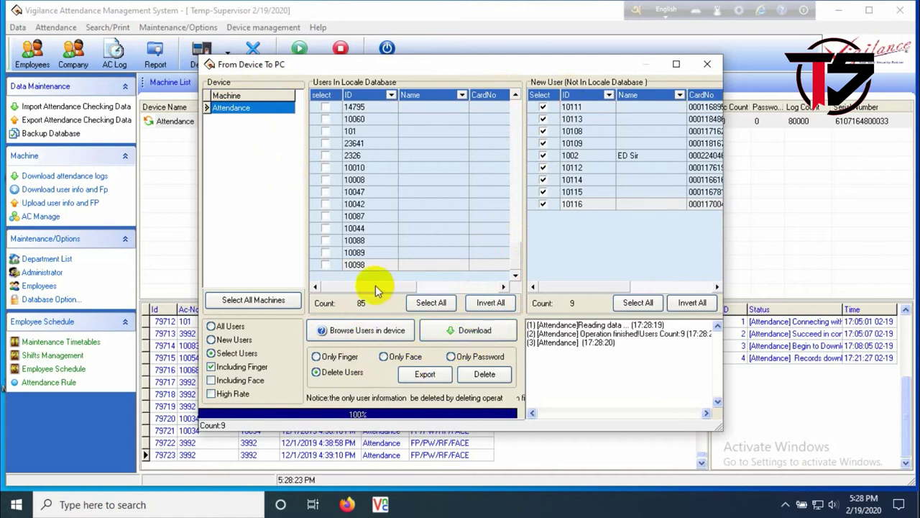
left_click(361, 332)
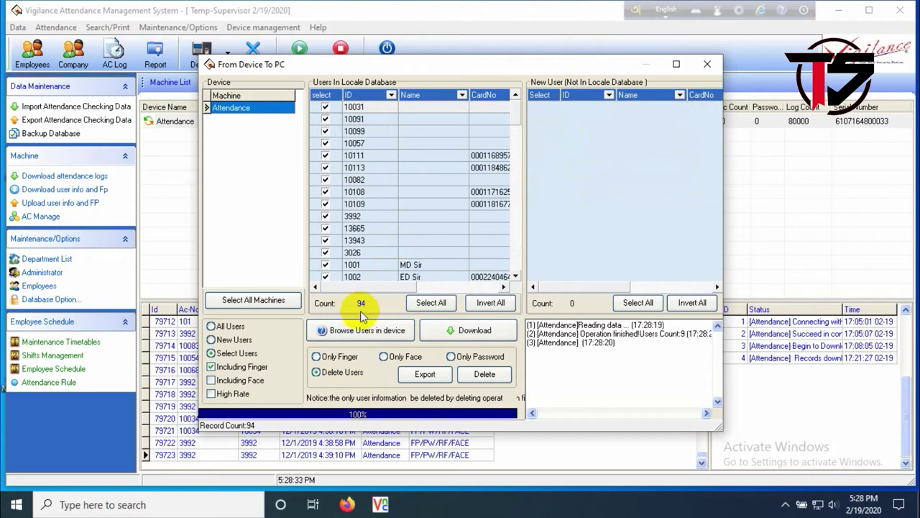
left_click(706, 66)
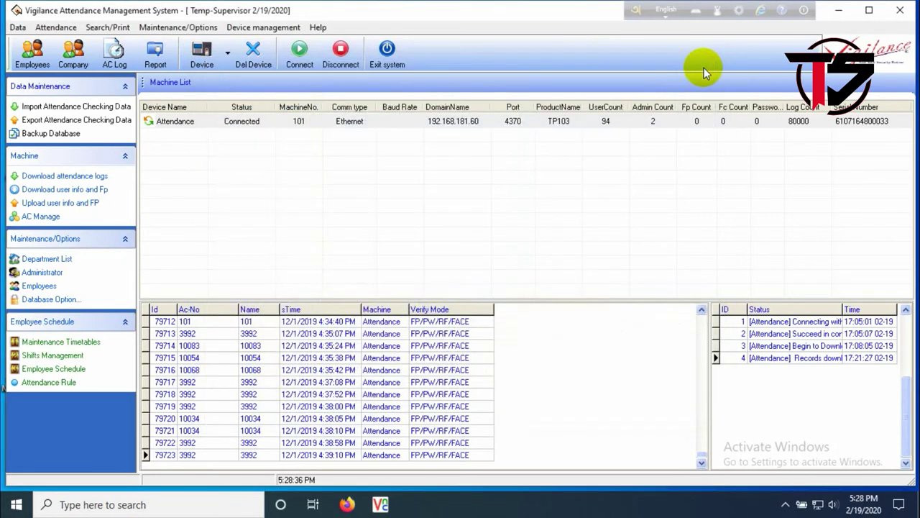
Open the user info and fingerprint upload, list the OUR COMPANY users, and include fingerprint and face data.
left_click(44, 205)
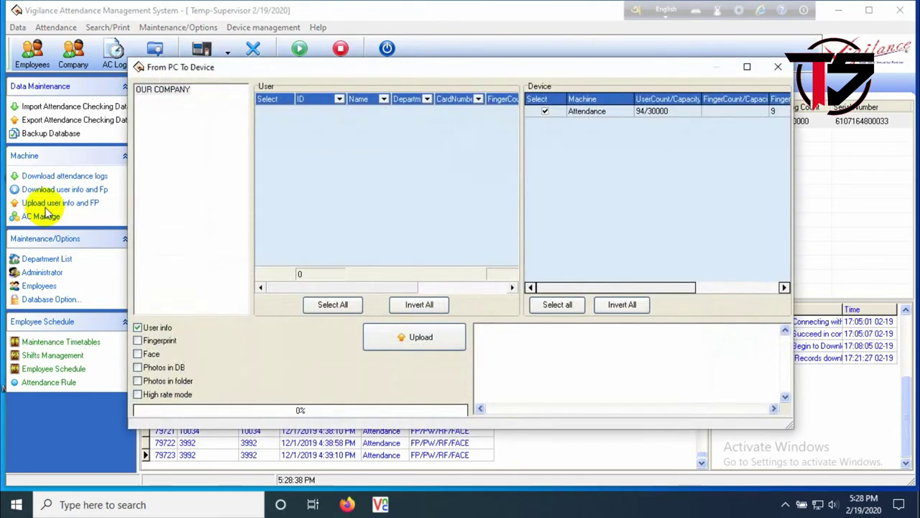
left_click(184, 91)
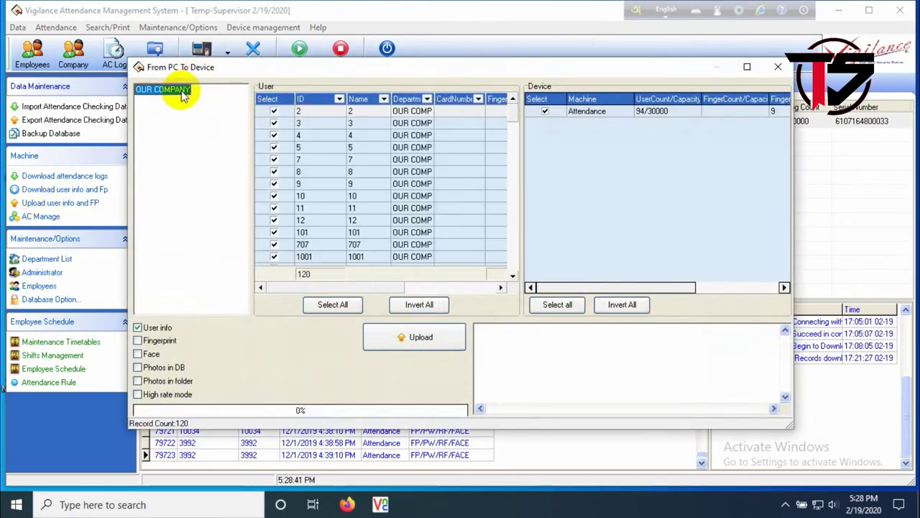
left_click(138, 341)
left_click(138, 354)
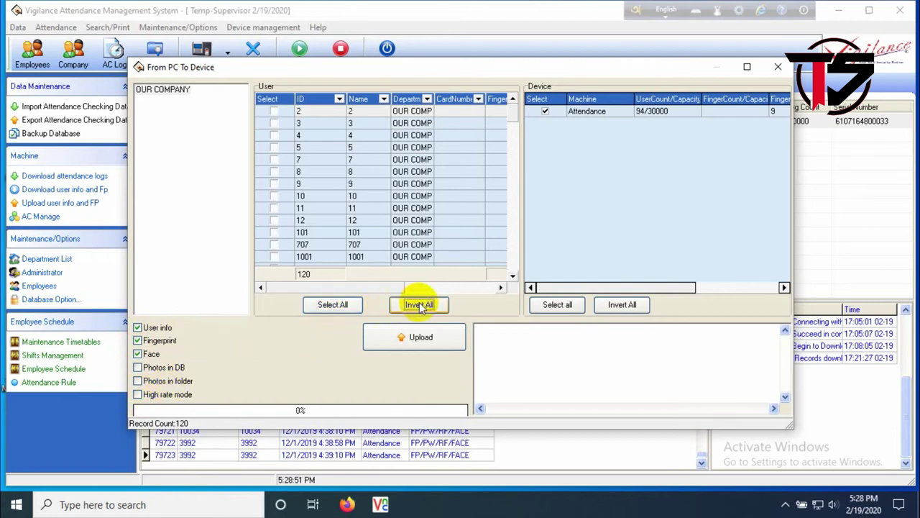
Select users 10 and 11, try selecting and inverting all users, and close the upload window without uploading.
left_click(267, 195)
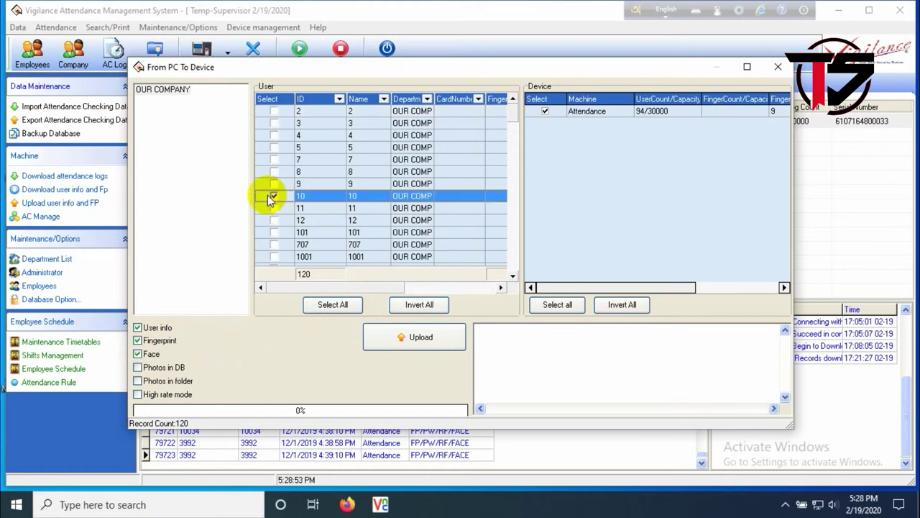
left_click(272, 207)
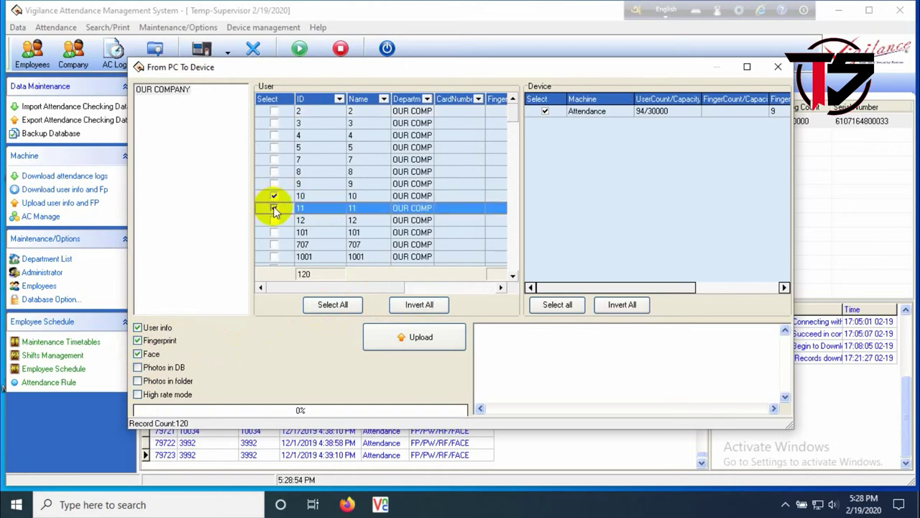
left_click(325, 303)
left_click(419, 306)
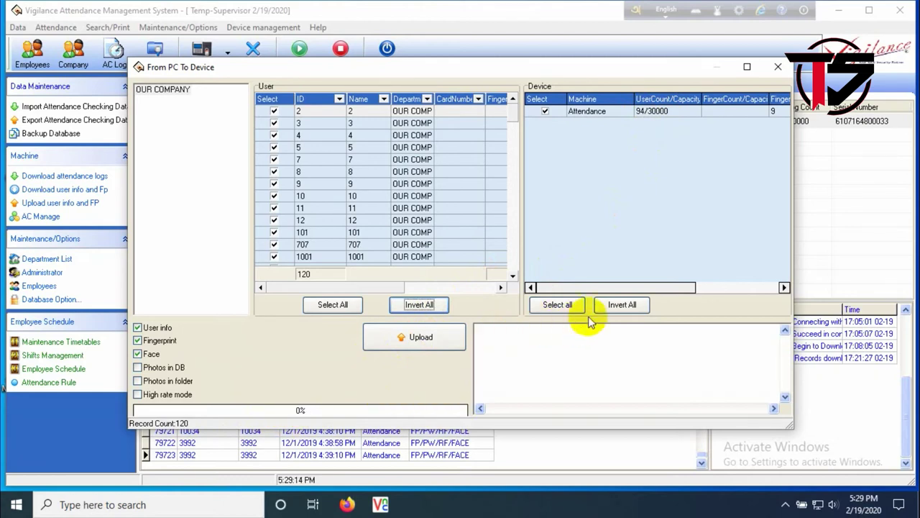
left_click(777, 67)
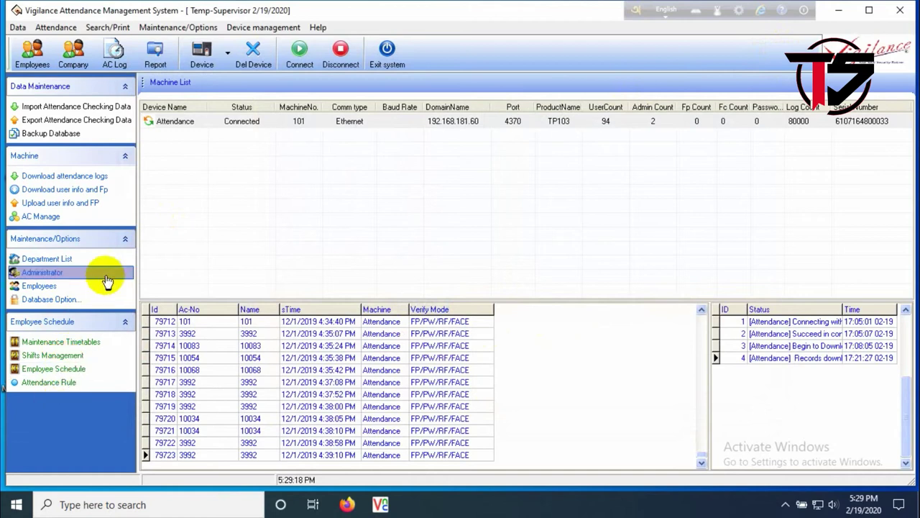
Open device management for the Attendance device and read its device information and power options.
left_click(41, 216)
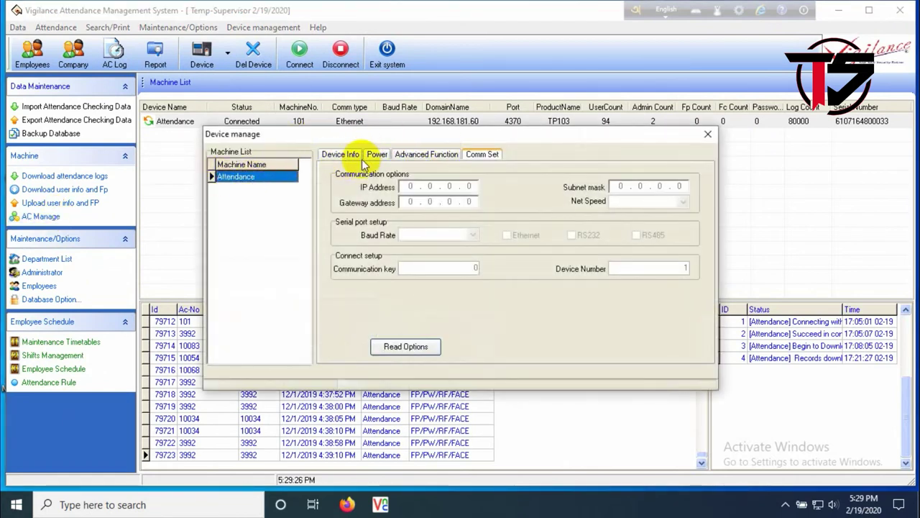
left_click(341, 155)
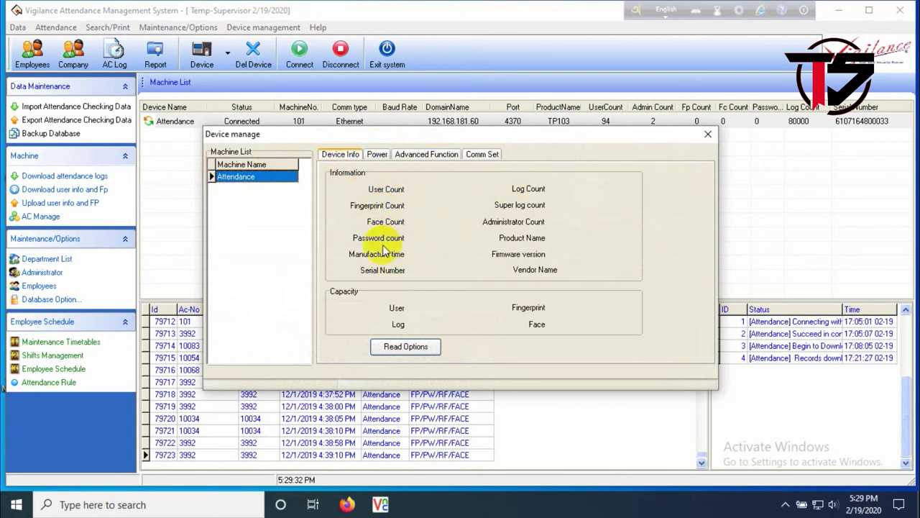
left_click(412, 350)
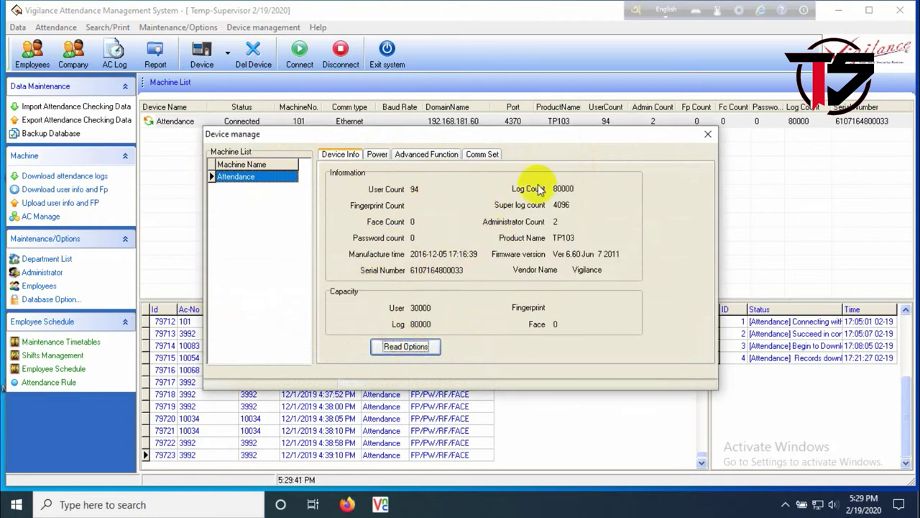
left_click(375, 154)
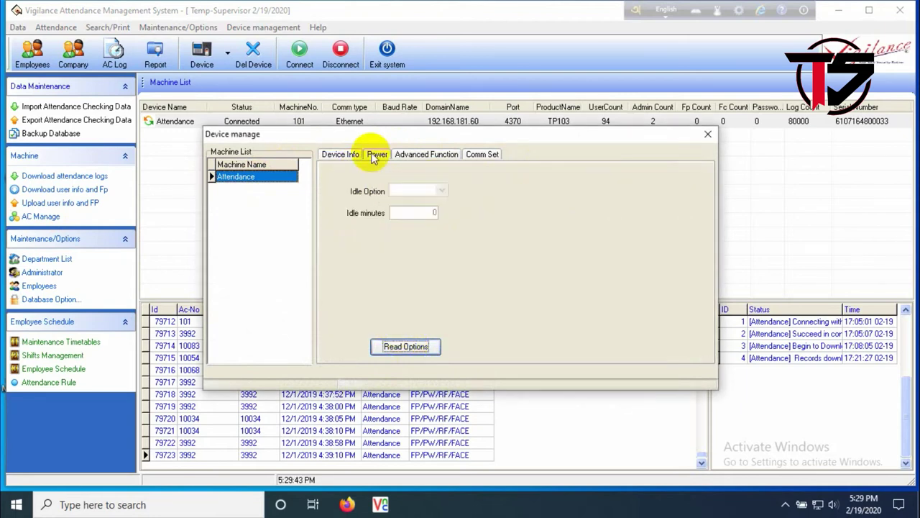
left_click(407, 348)
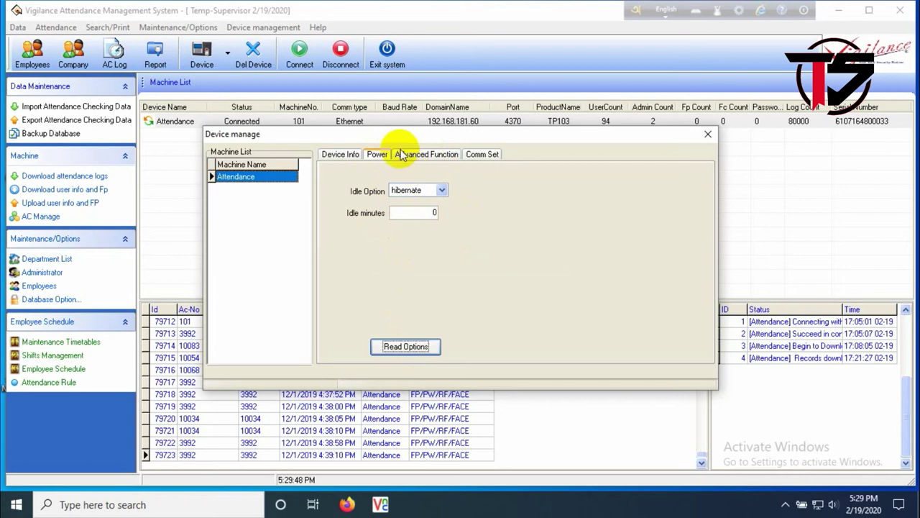
Synchronize the Attendance device's time, read its communication settings, and close device management.
left_click(417, 159)
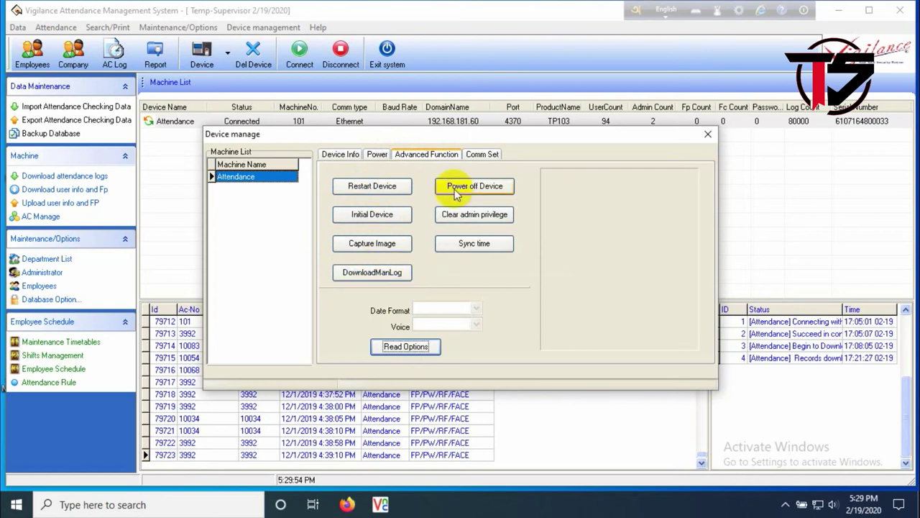
left_click(479, 245)
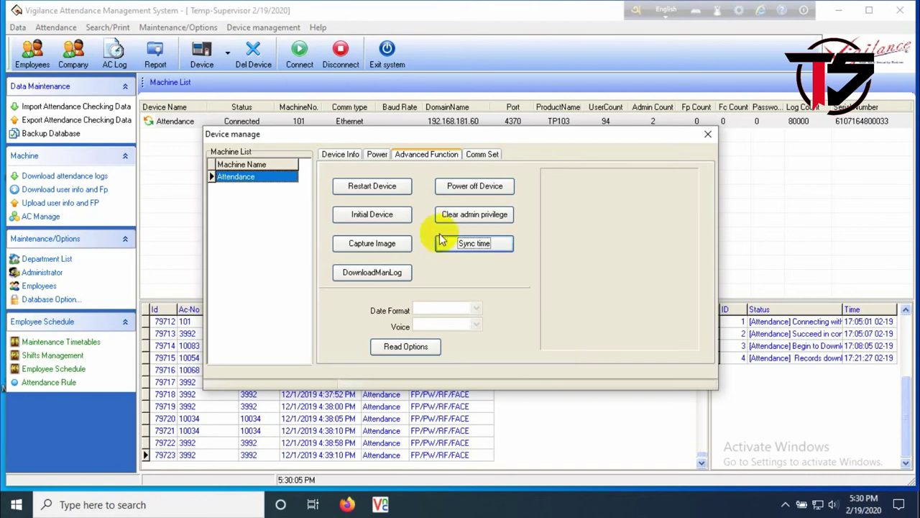
left_click(480, 155)
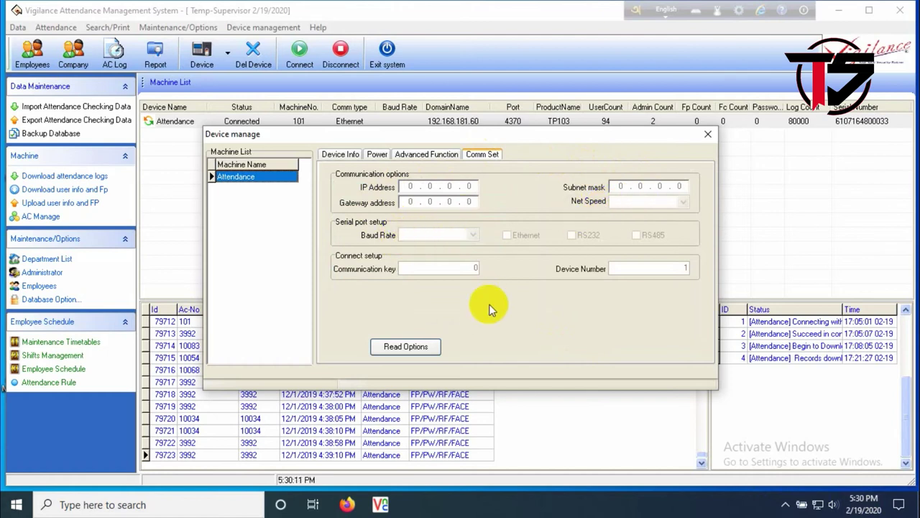
left_click(406, 351)
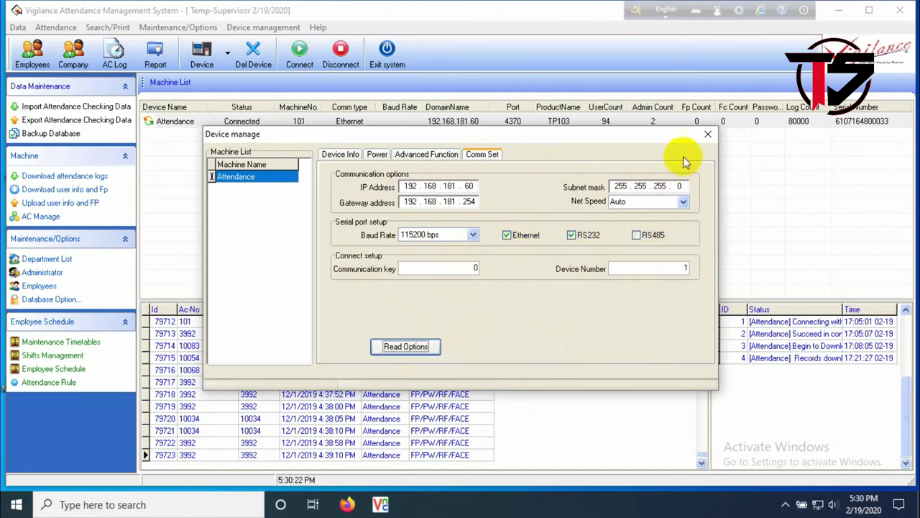
left_click(707, 136)
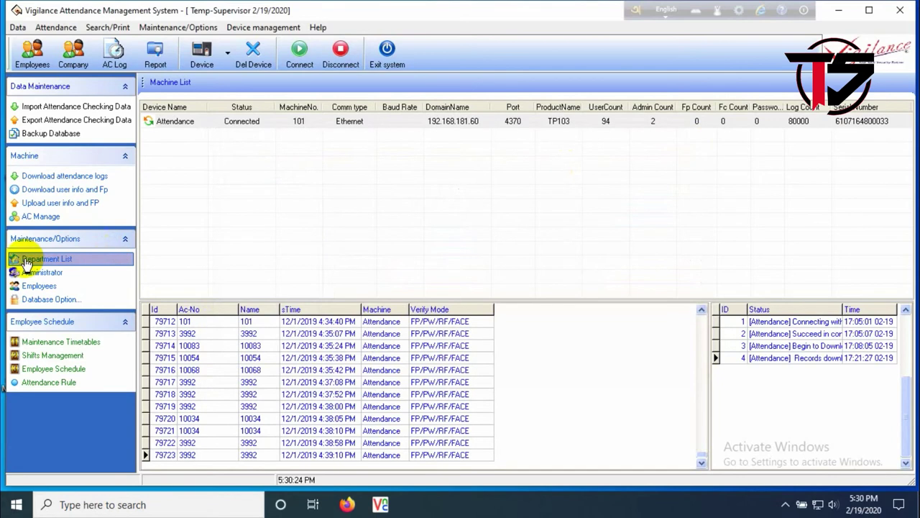
Open the administrators list, try to cancel the administrator on the blank row, and close the list.
left_click(62, 278)
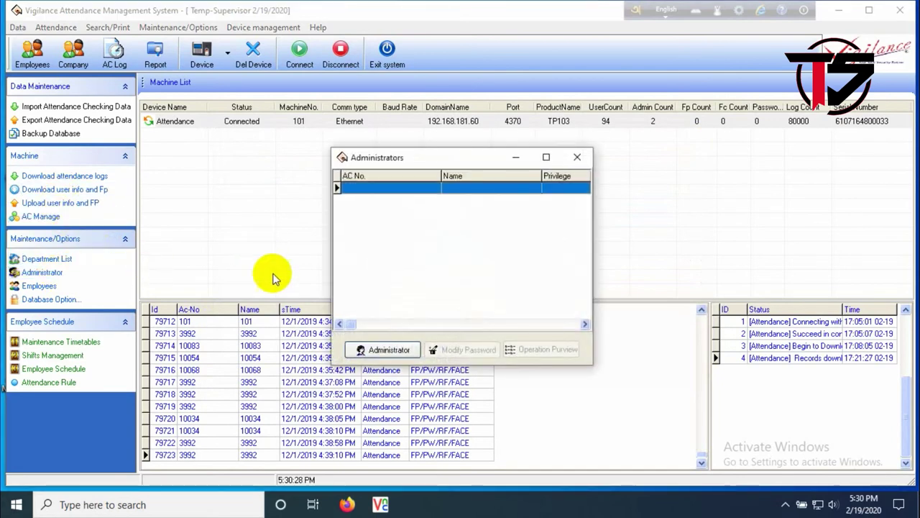
left_click(388, 350)
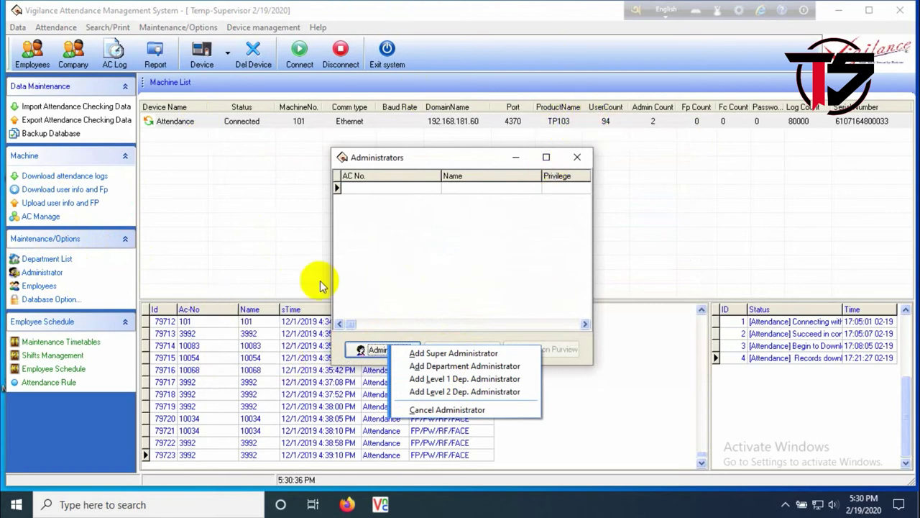
left_click(431, 413)
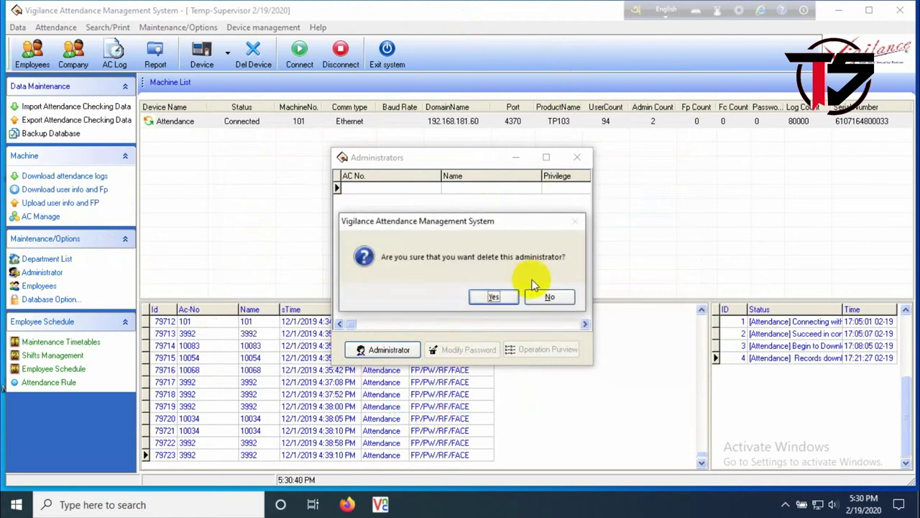
left_click(492, 298)
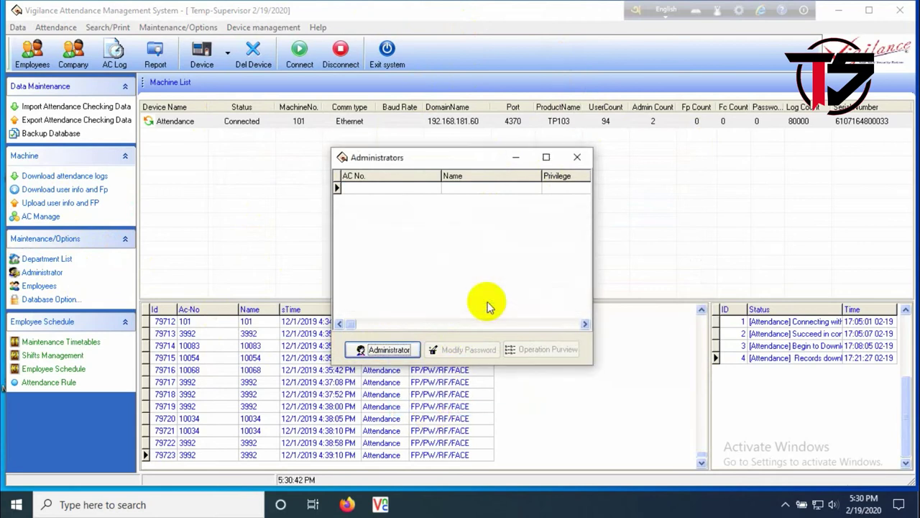
left_click(578, 158)
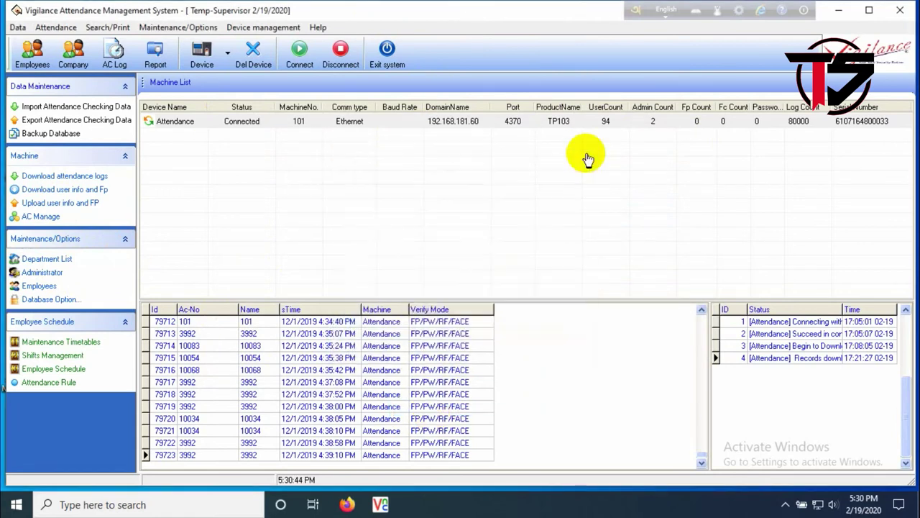
Add a department named Acc under OUR COMPANY and check the department tree in the employee list.
left_click(50, 259)
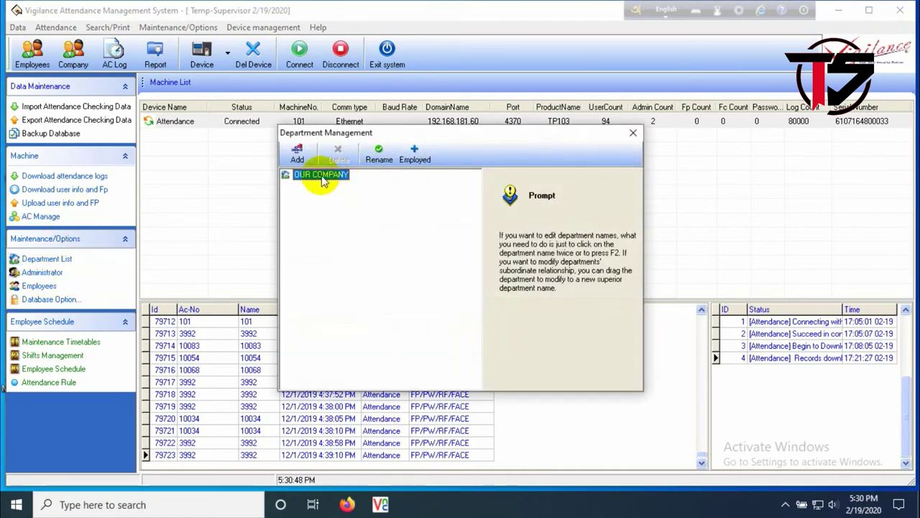
left_click(297, 153)
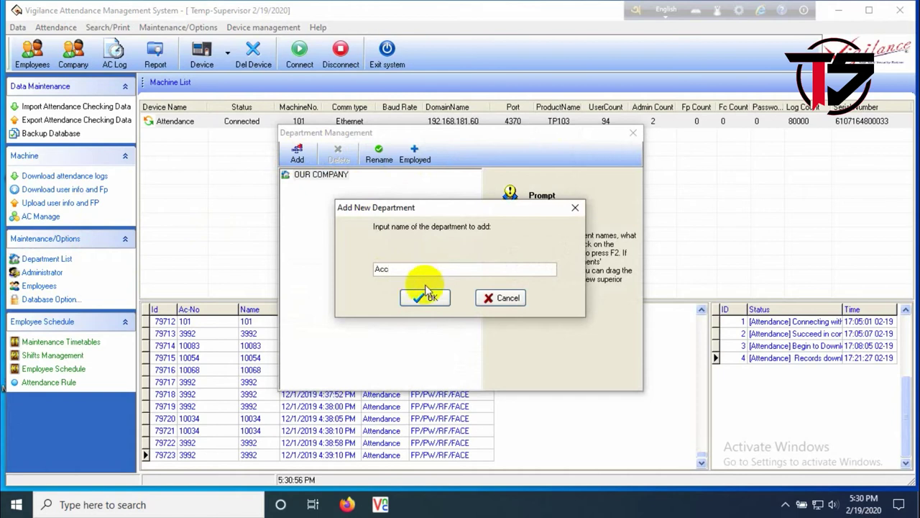
left_click(431, 298)
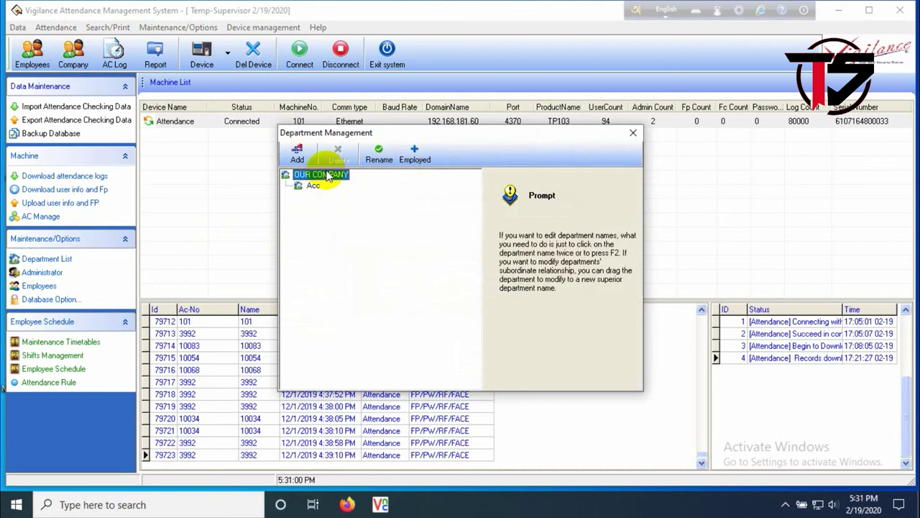
left_click(314, 187)
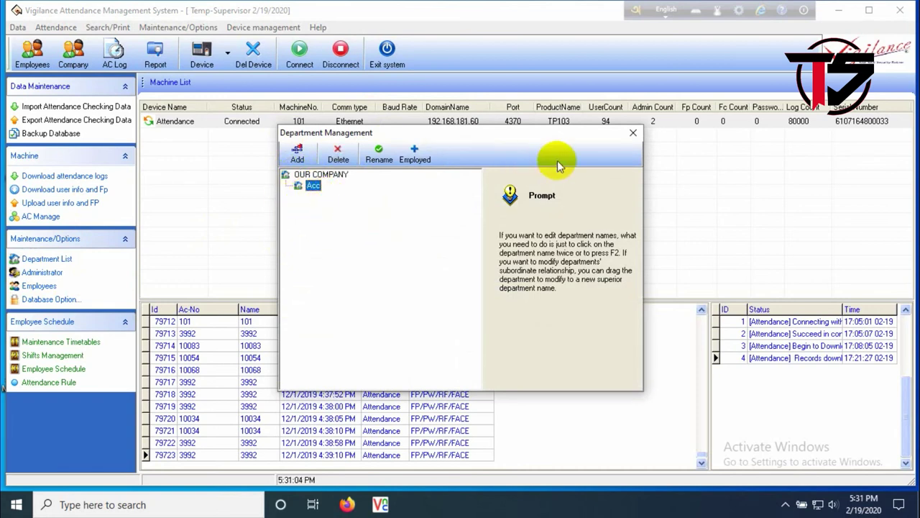
left_click(632, 133)
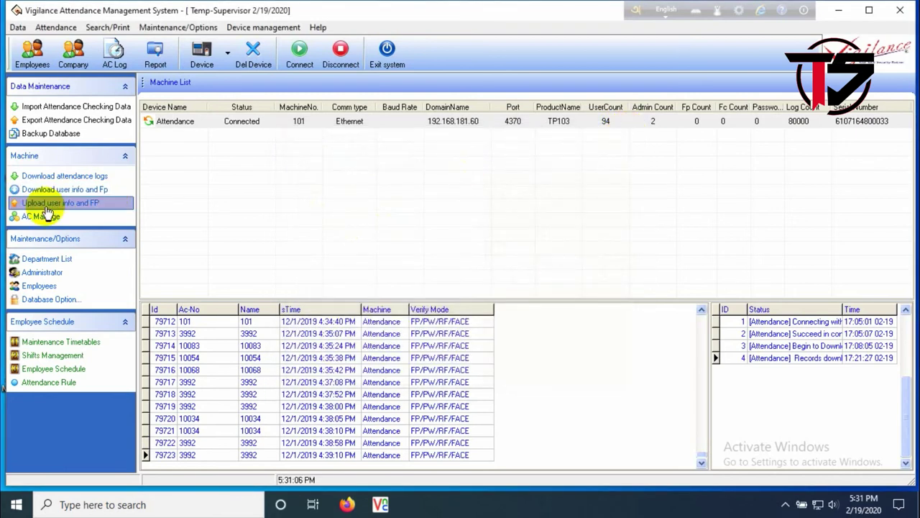
left_click(44, 287)
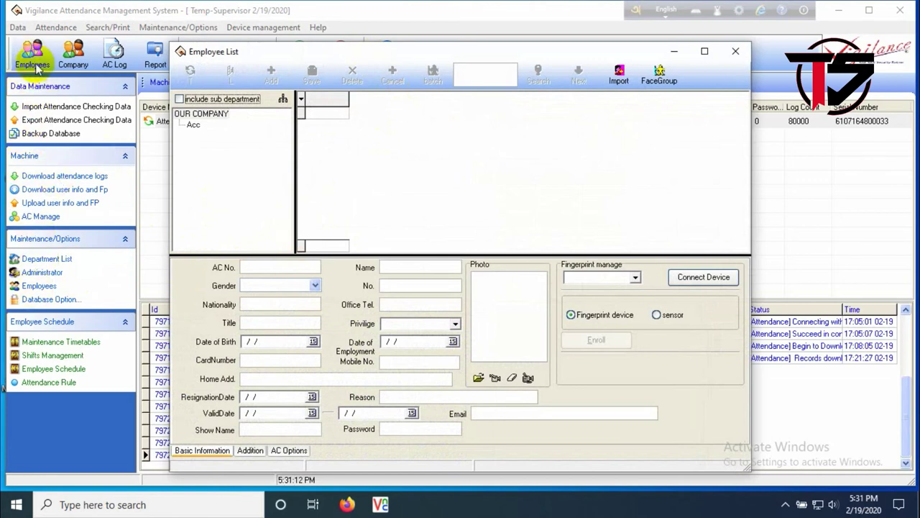
left_click(734, 52)
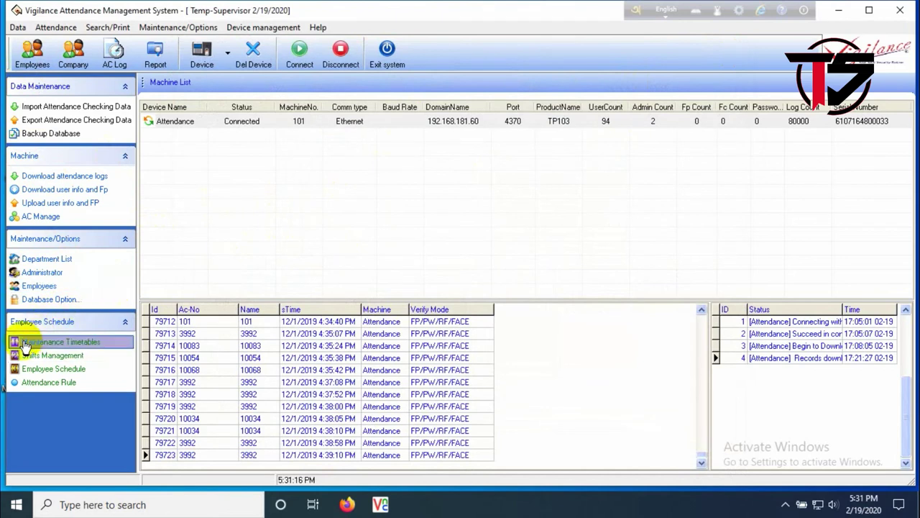
Open the attendance rule settings, review the basic, calculation, statistic item and weekend settings, and accept them.
left_click(51, 384)
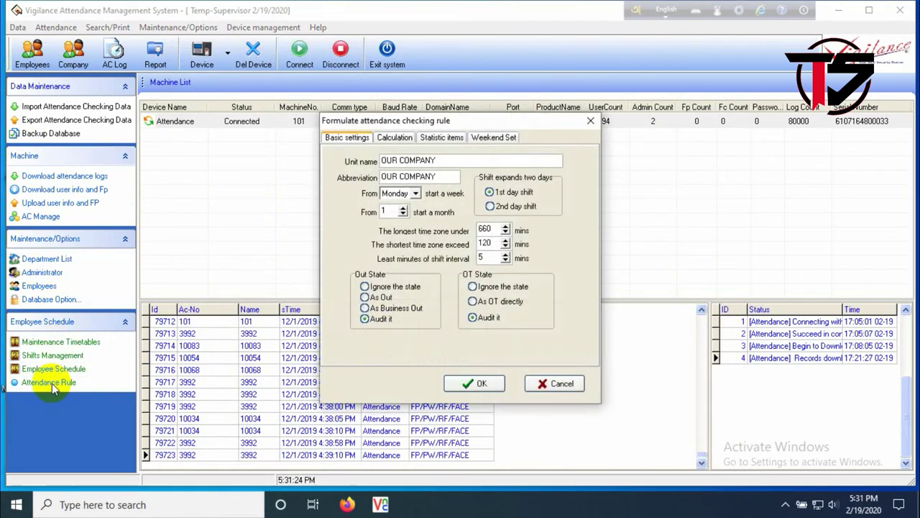
left_click(398, 138)
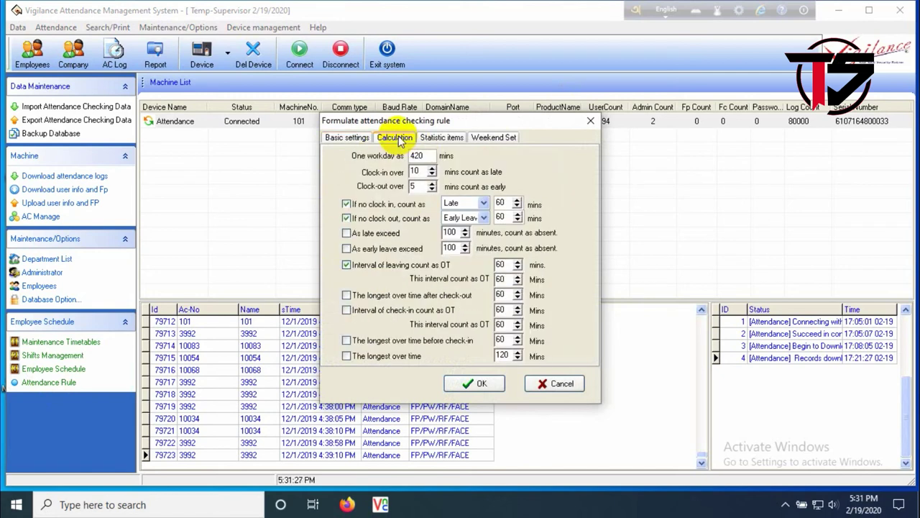
left_click(439, 137)
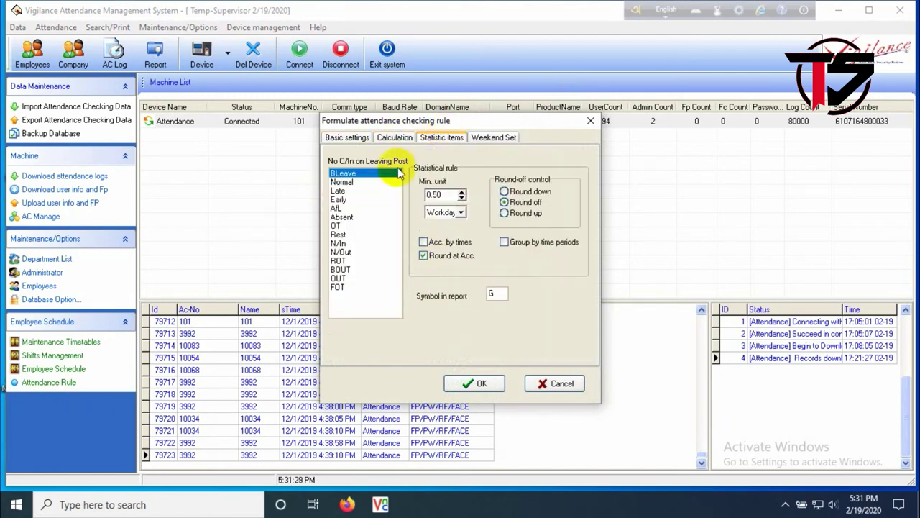
left_click(495, 139)
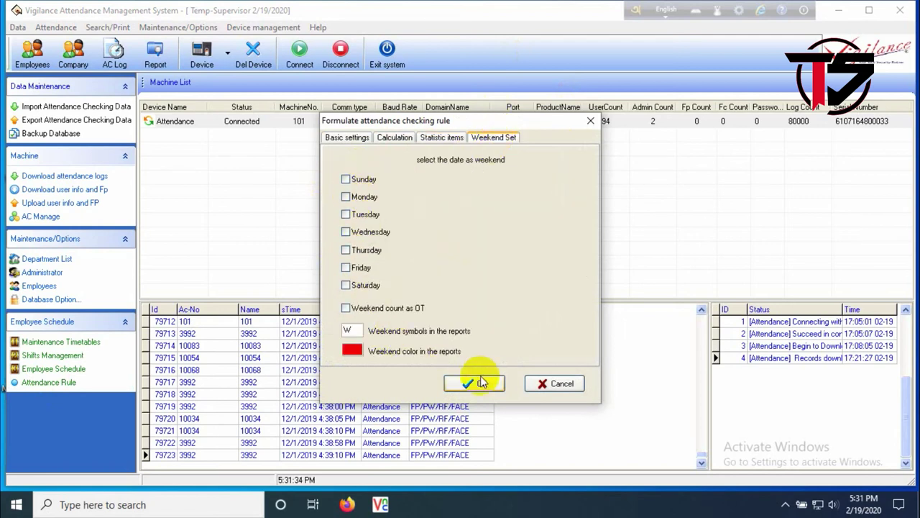
left_click(356, 142)
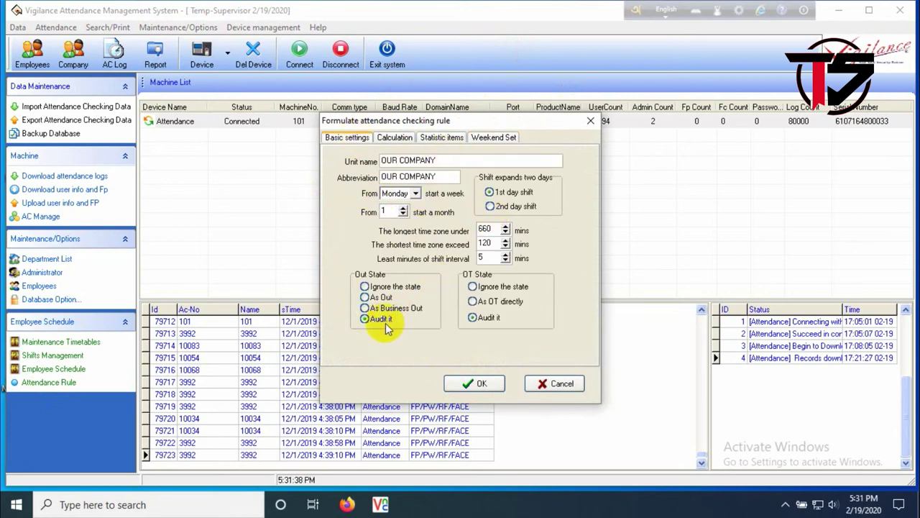
left_click(481, 383)
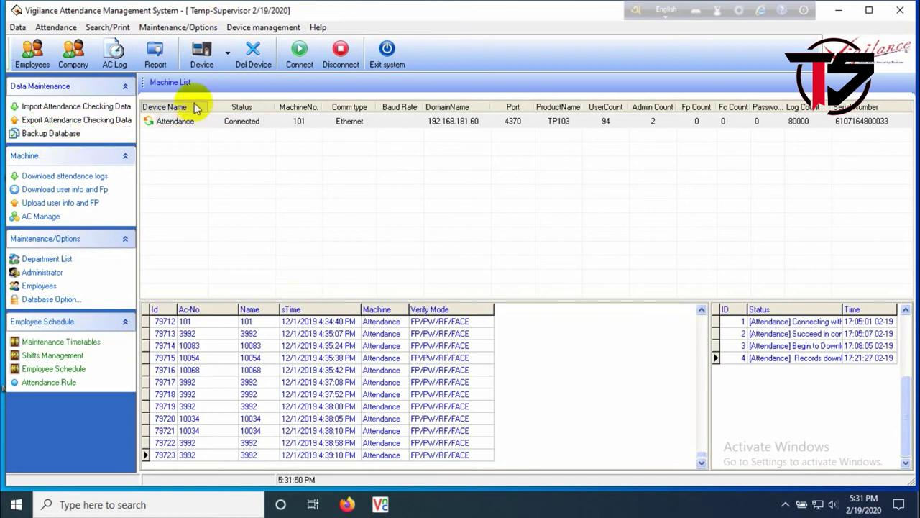
Back up the database to the Desktop as a Microsoft Access Database file named attBackup.
left_click(71, 136)
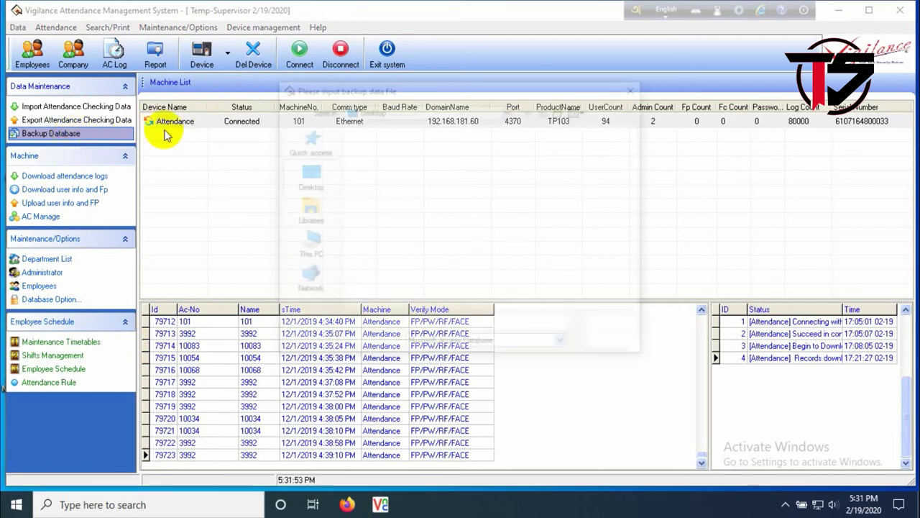
left_click(317, 182)
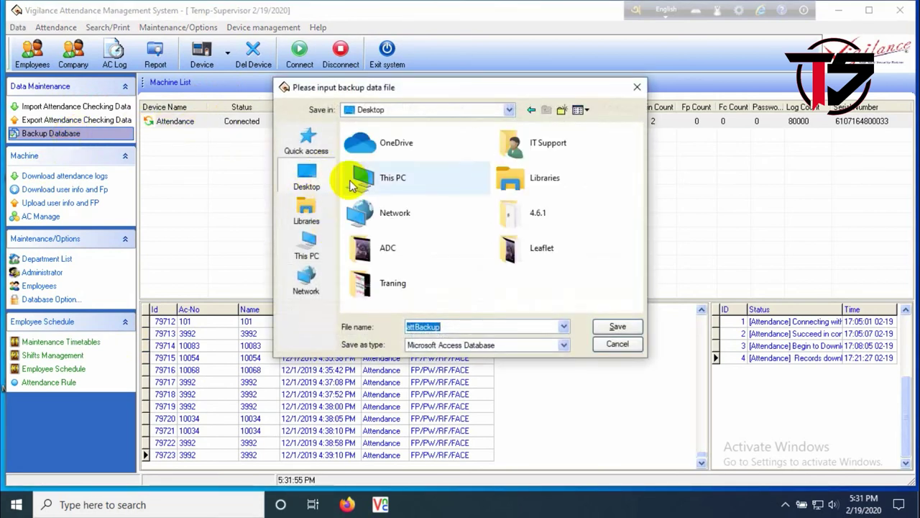
left_click(320, 247)
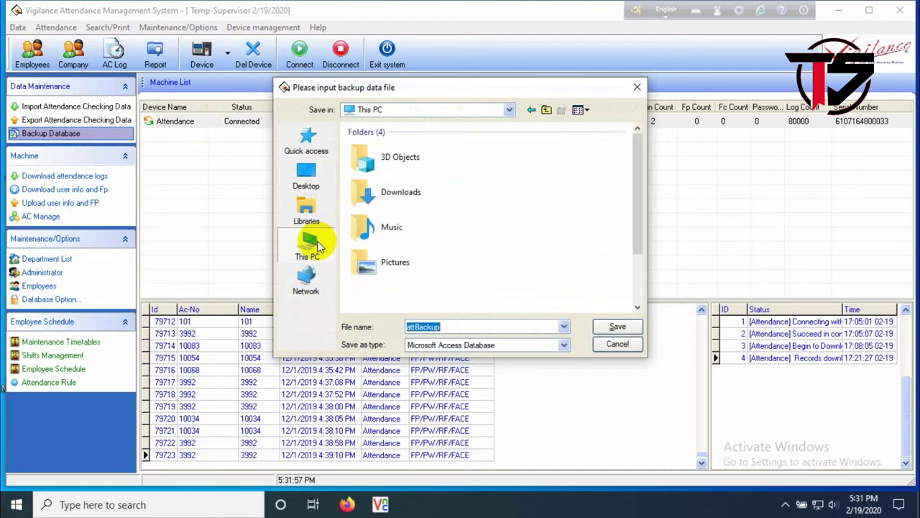
left_click(322, 174)
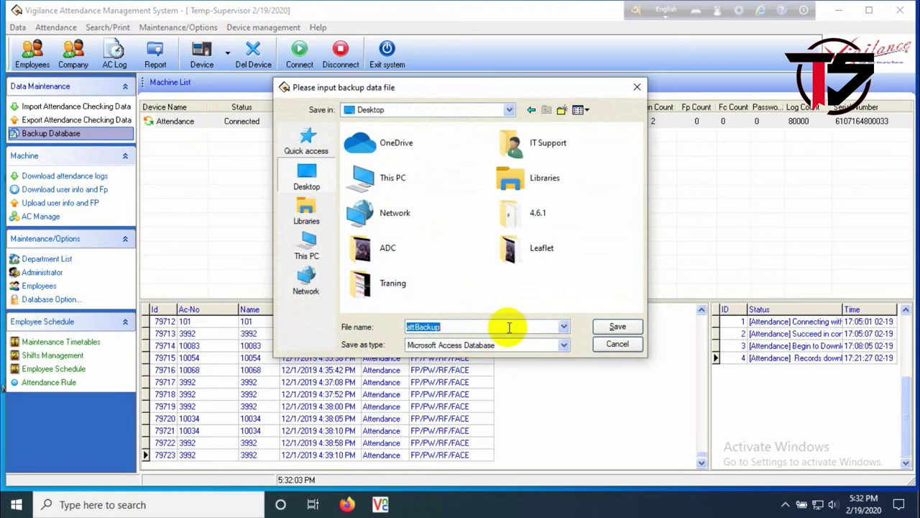
left_click(615, 328)
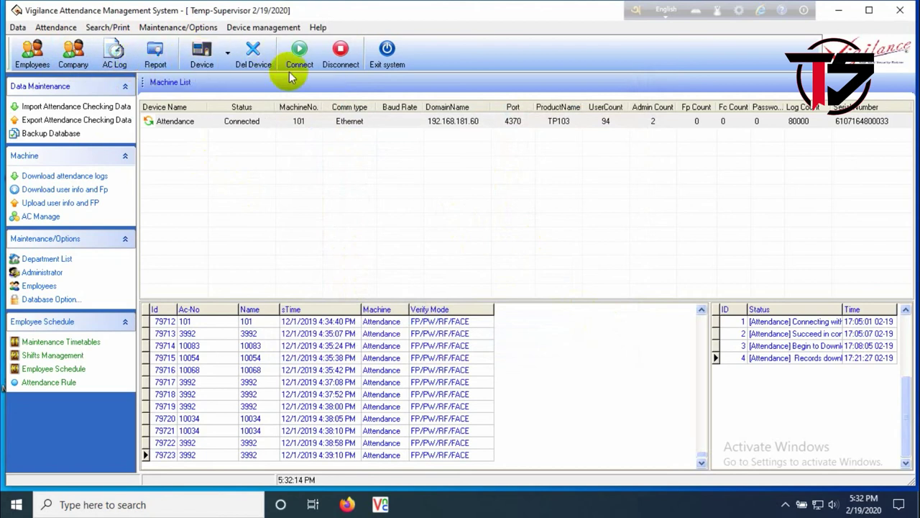
Open the attendance calculation reports and examine the available employee and department filter choices.
left_click(154, 52)
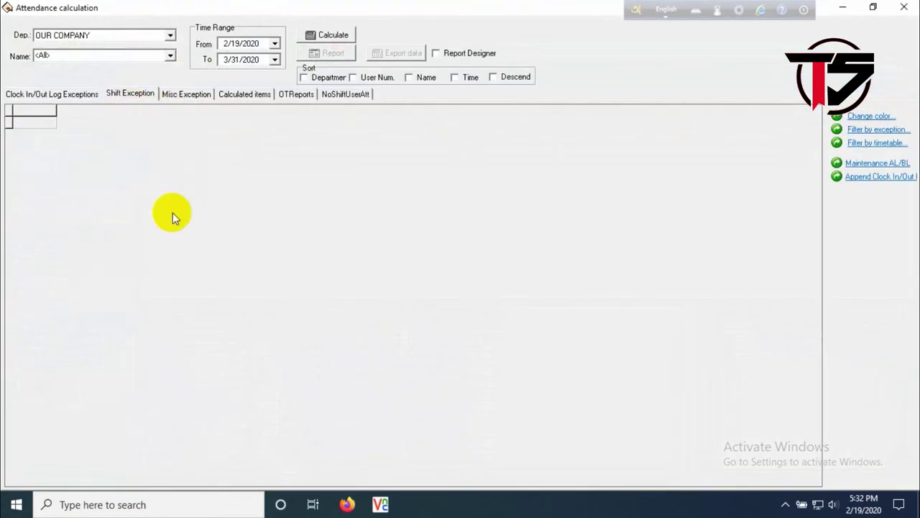
left_click(169, 57)
left_click(169, 57)
left_click(169, 57)
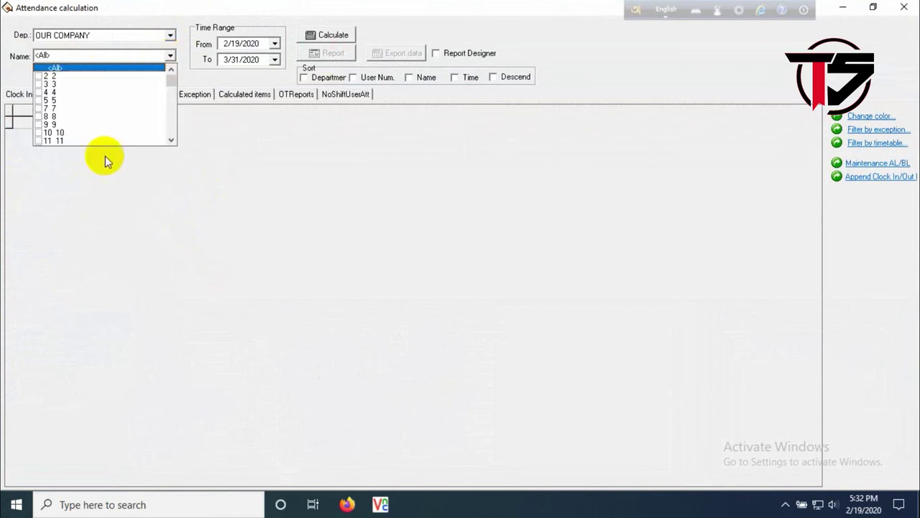
left_click(248, 135)
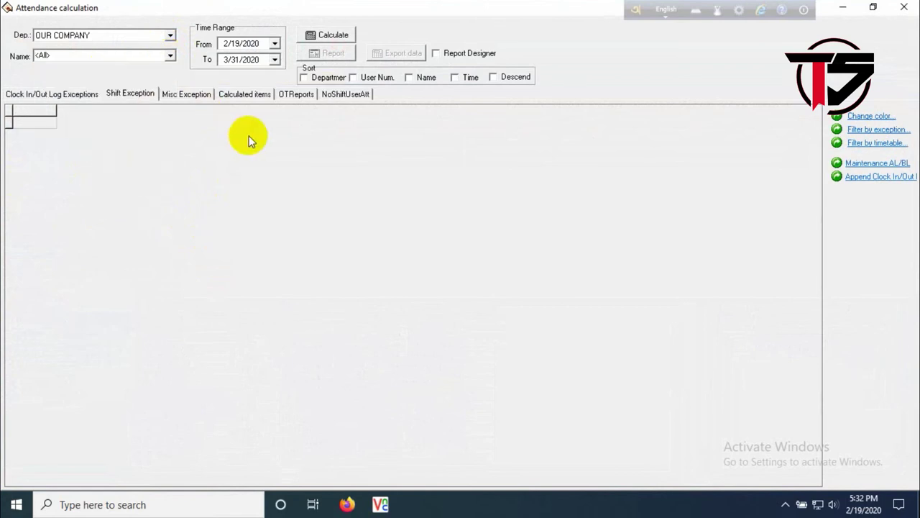
left_click(169, 36)
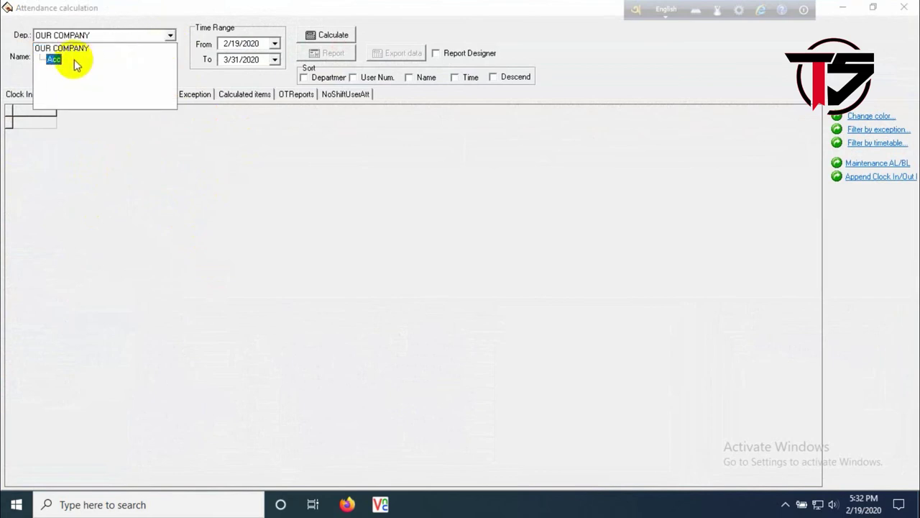
left_click(220, 182)
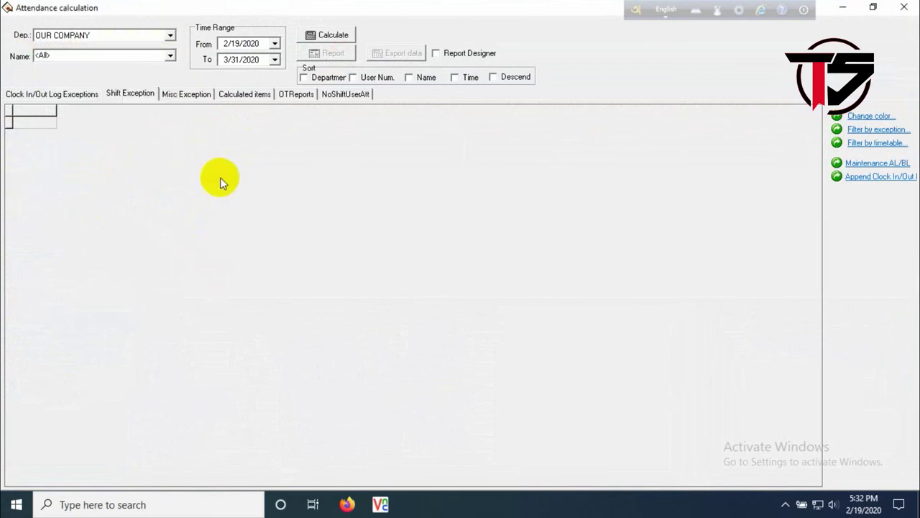
Calculate attendance for all OUR COMPANY employees from 2/19/2020 to 2/19/2020 and look through the shift exception rows.
left_click(274, 45)
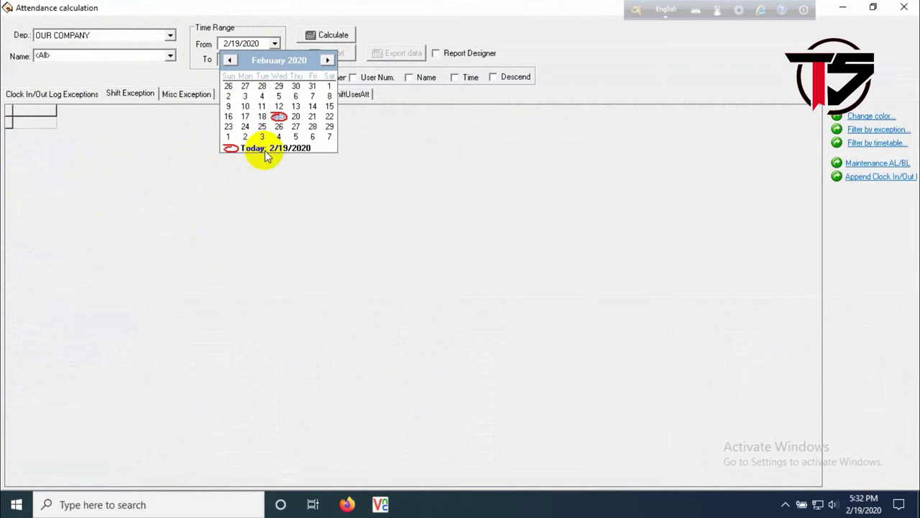
left_click(261, 152)
left_click(275, 59)
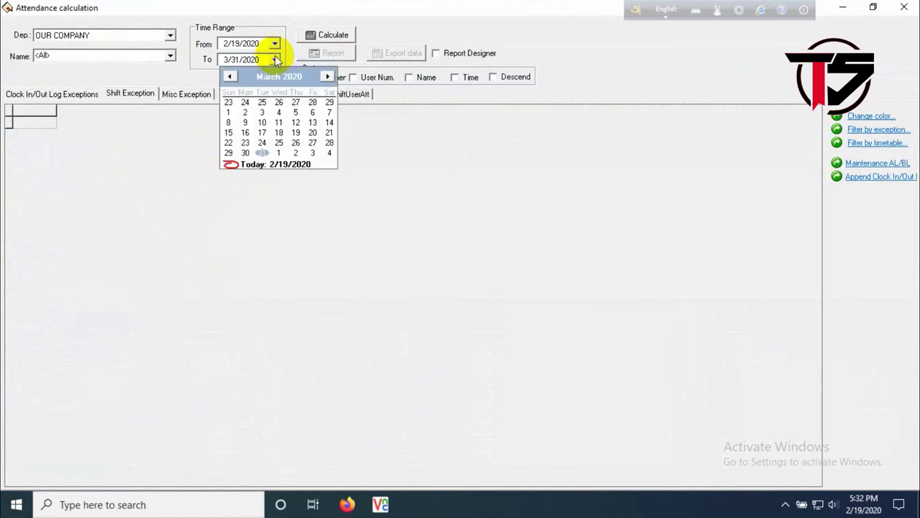
left_click(286, 166)
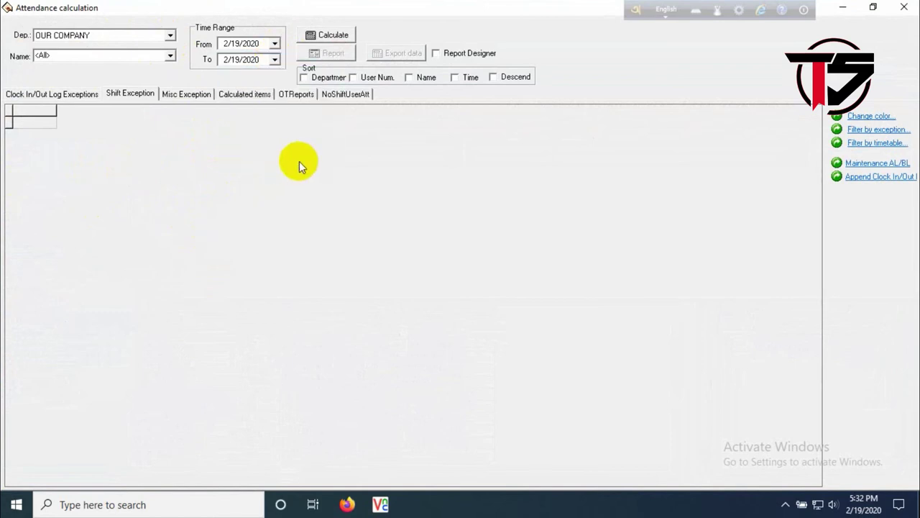
left_click(329, 40)
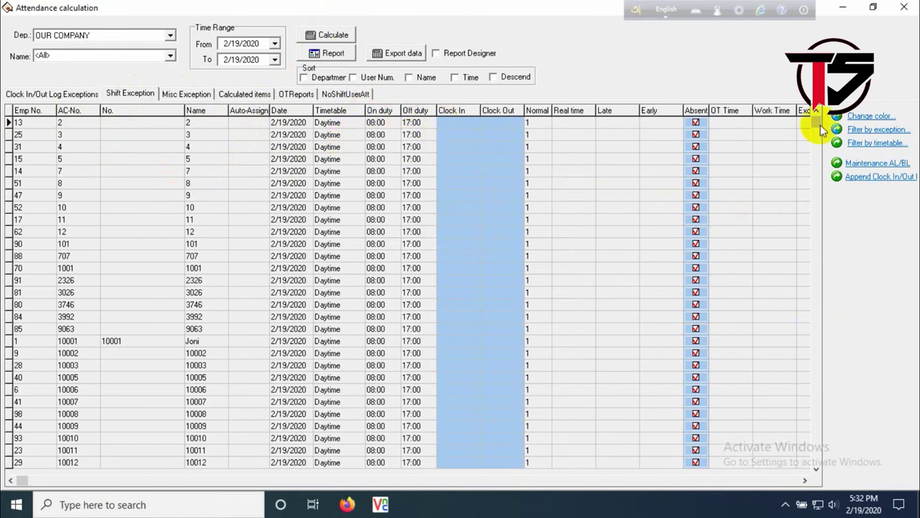
left_click_drag(817, 123, 827, 284)
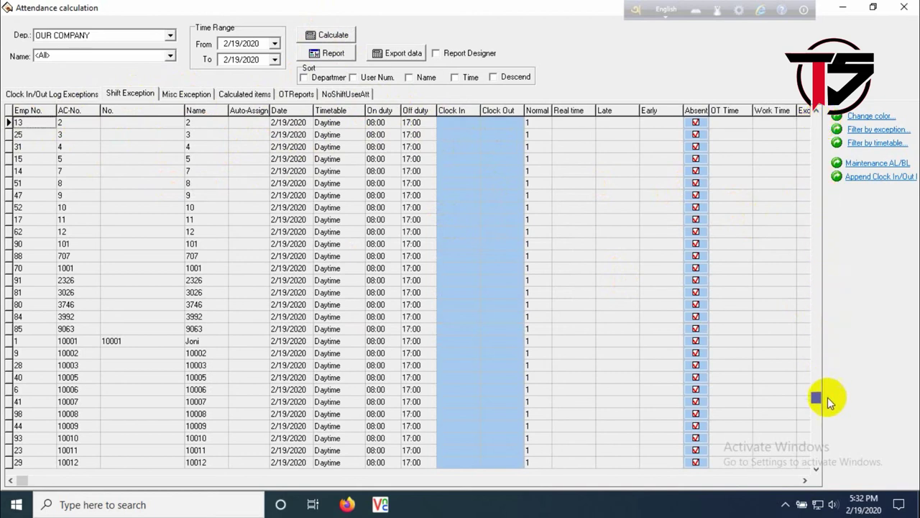
left_click_drag(827, 397, 826, 435)
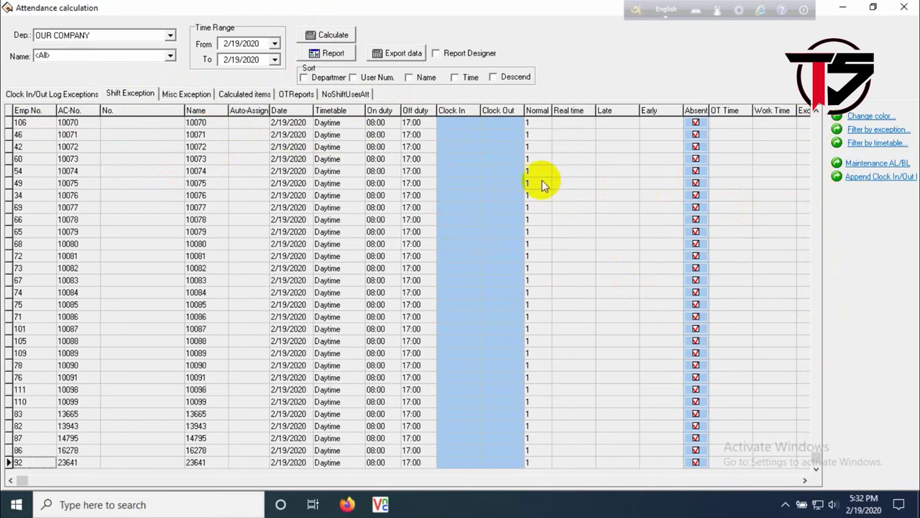
Create a report for the current Shift Exception grid, look over its preview, and close it.
left_click(330, 56)
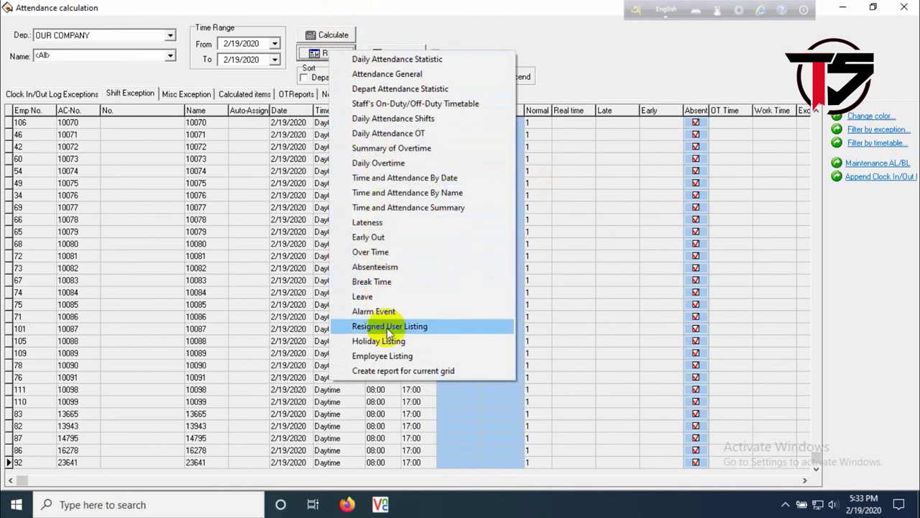
left_click(393, 374)
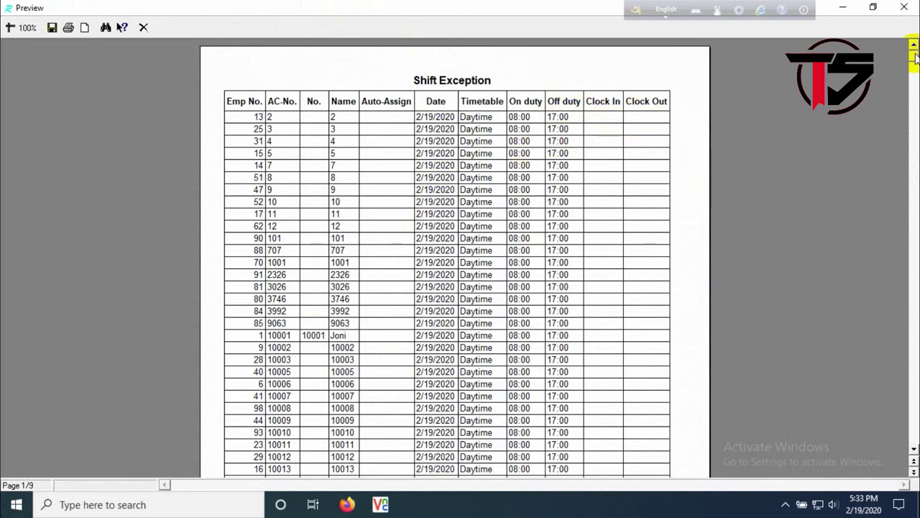
mouse_move(914, 63)
left_mouse_down()
mouse_move(914, 259)
mouse_move(915, 50)
left_mouse_up()
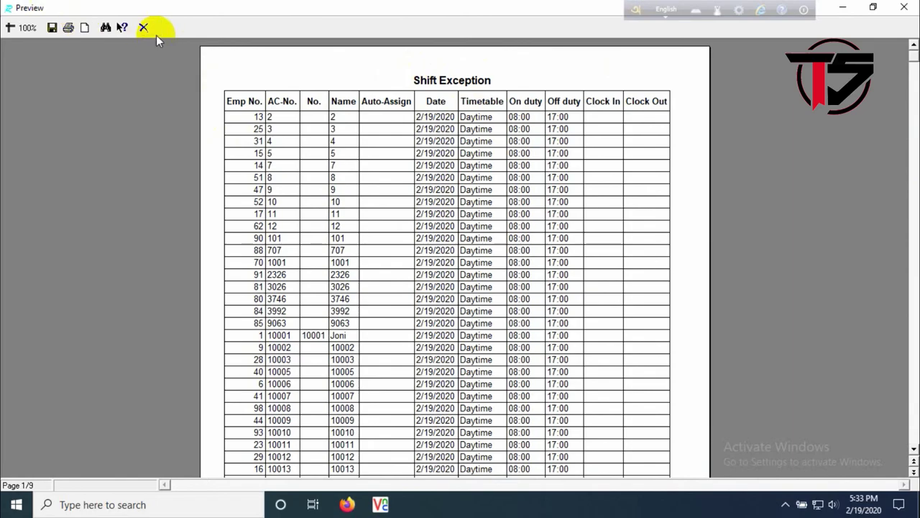
left_click(144, 28)
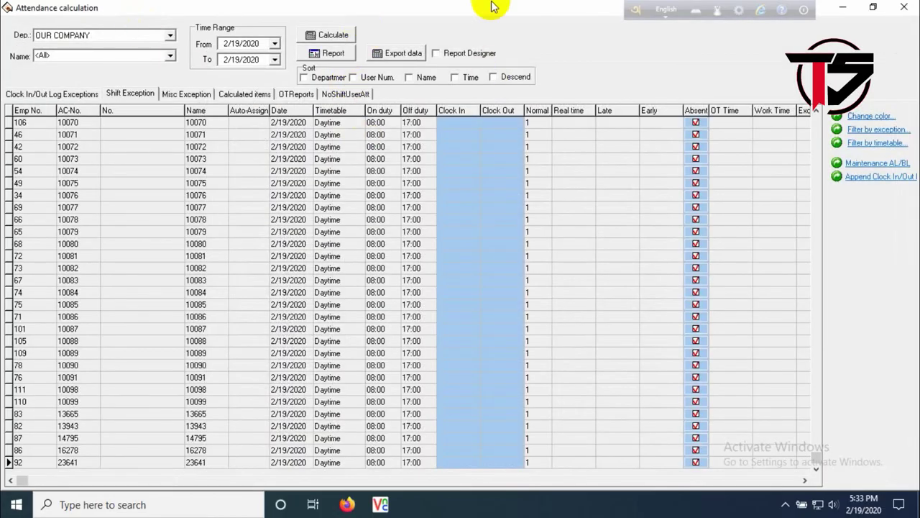
Check the list of report types and hide the Auto-Assign column in the Shift Exception grid.
left_click(342, 54)
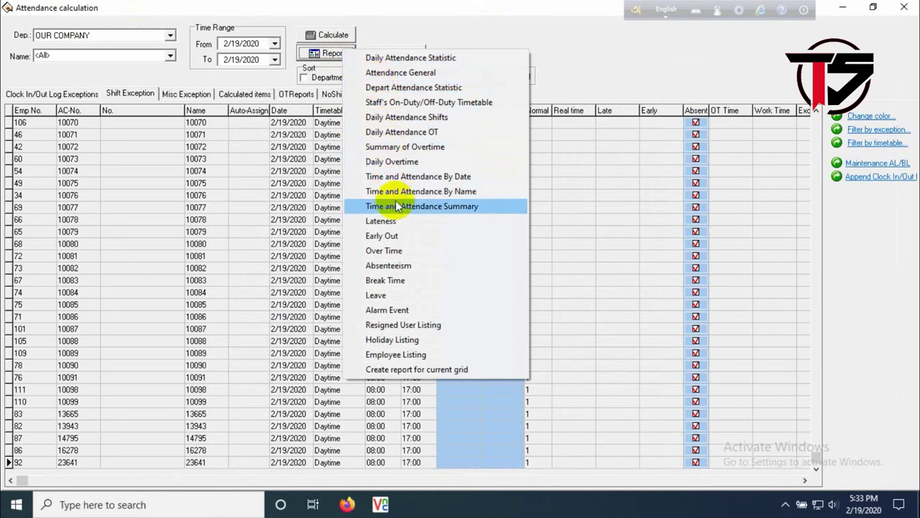
left_click(609, 170)
right_click(470, 191)
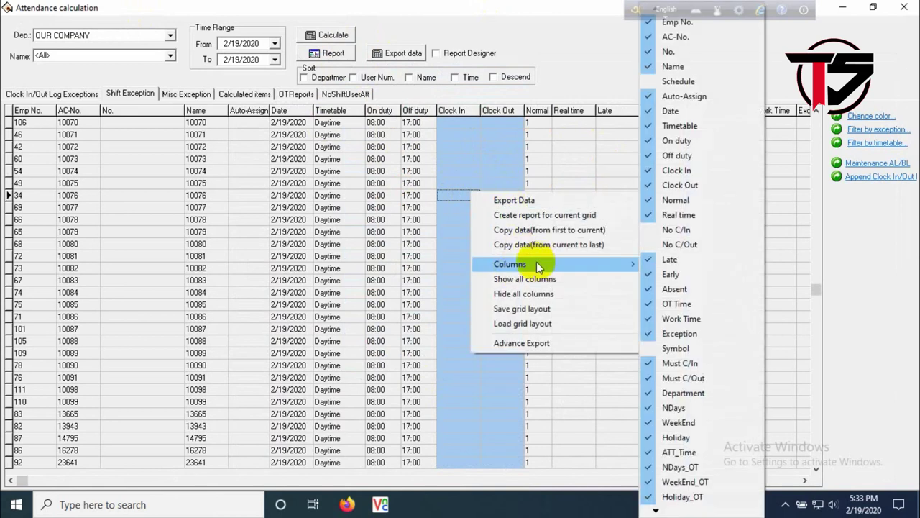
mouse_move(610, 263)
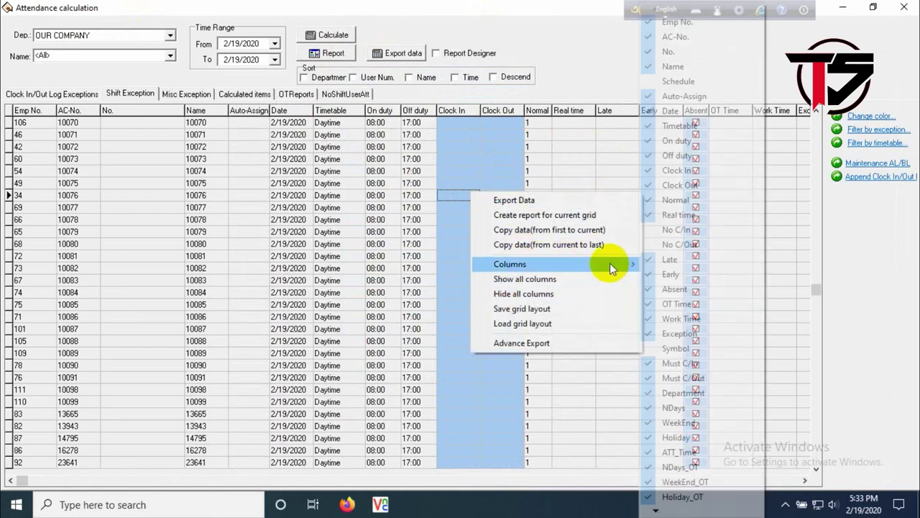
left_click(661, 98)
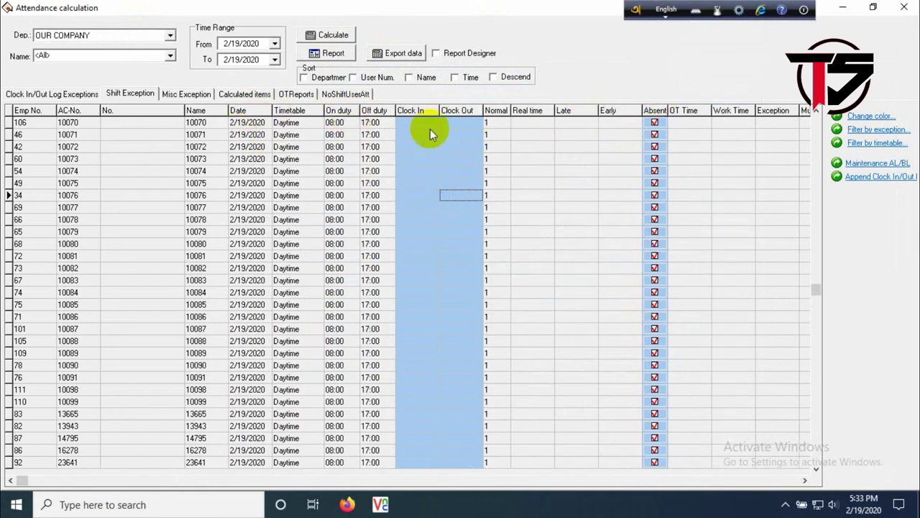
Start exporting the Shift Exception data with the Emp No. and No. fields excluded.
left_click(395, 58)
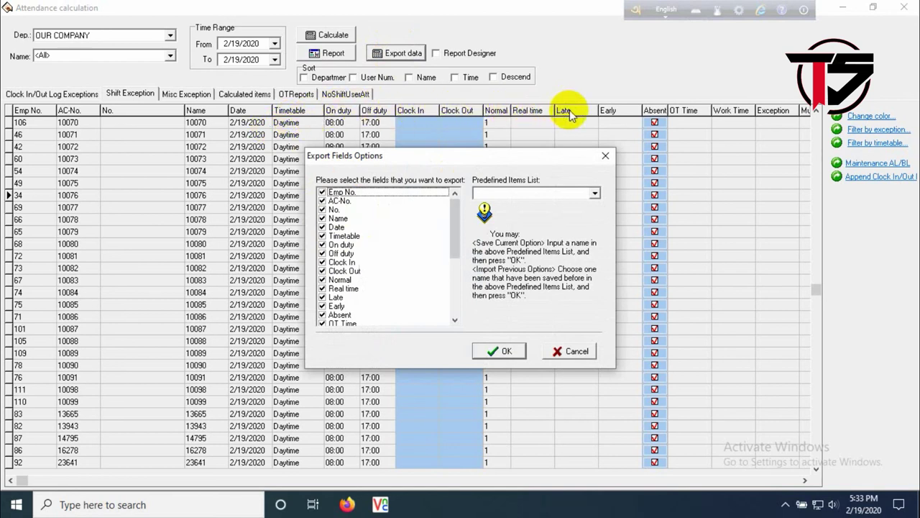
left_click(322, 192)
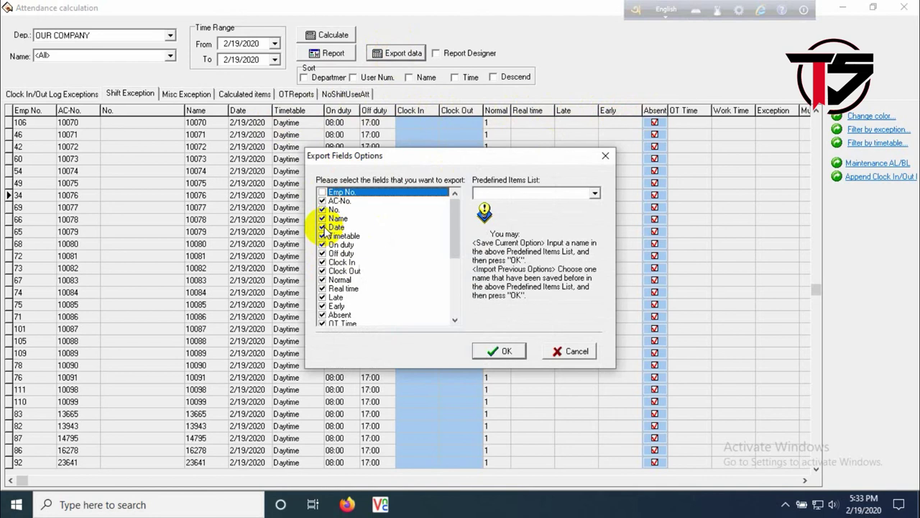
left_click(322, 209)
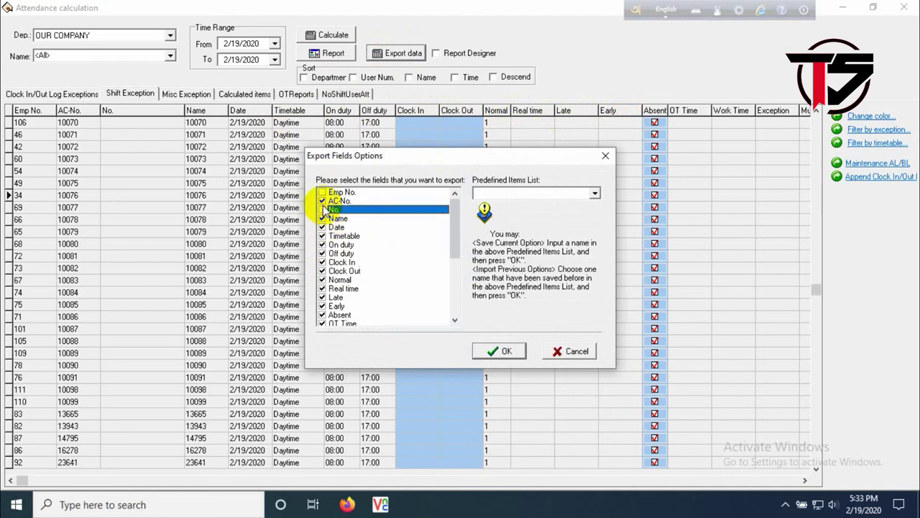
left_click(499, 351)
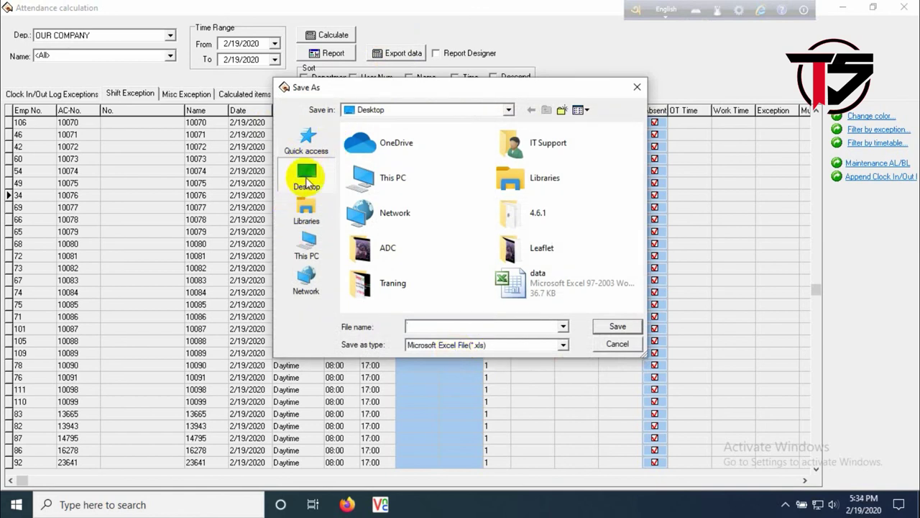
Save the export to the Desktop as a Microsoft Excel file named Data, replacing the existing file.
left_click(565, 346)
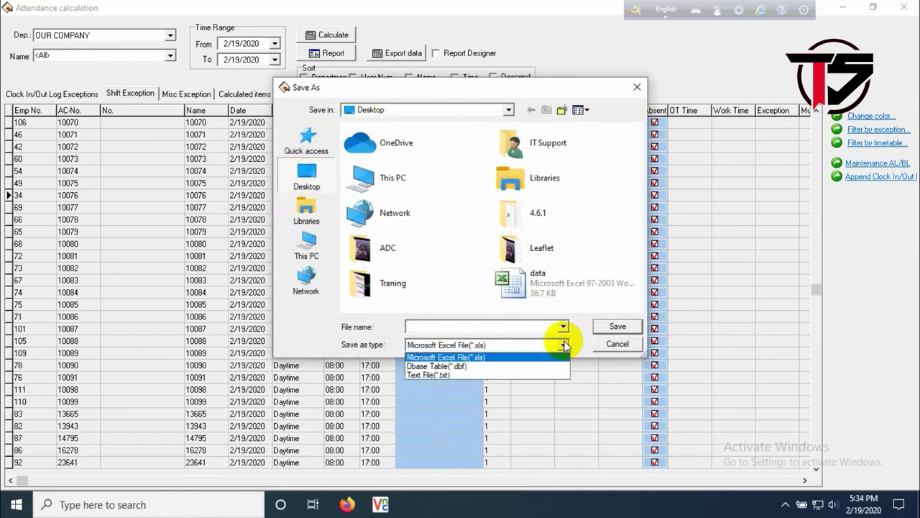
left_click(452, 357)
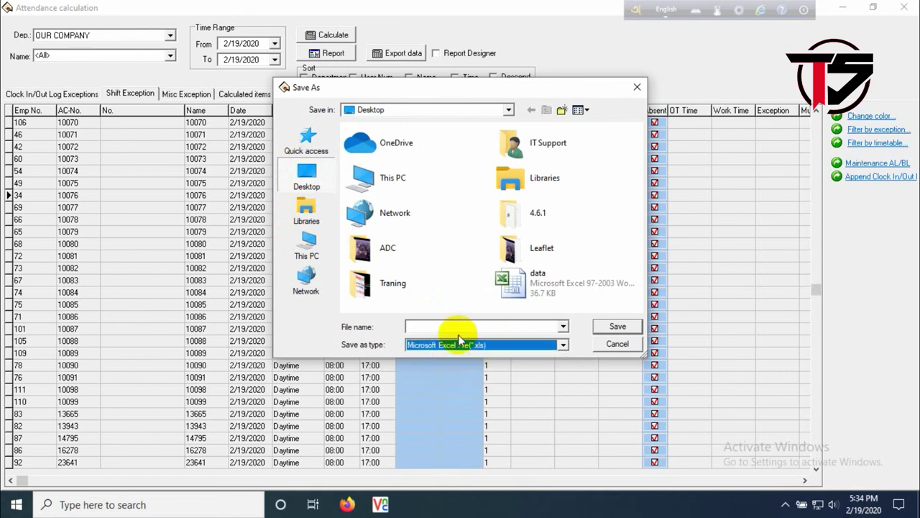
left_click(453, 330)
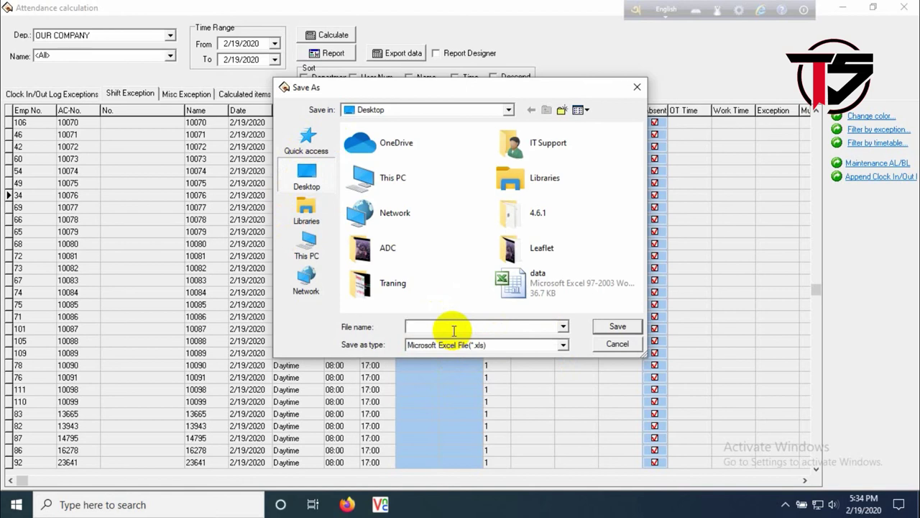
type("Data")
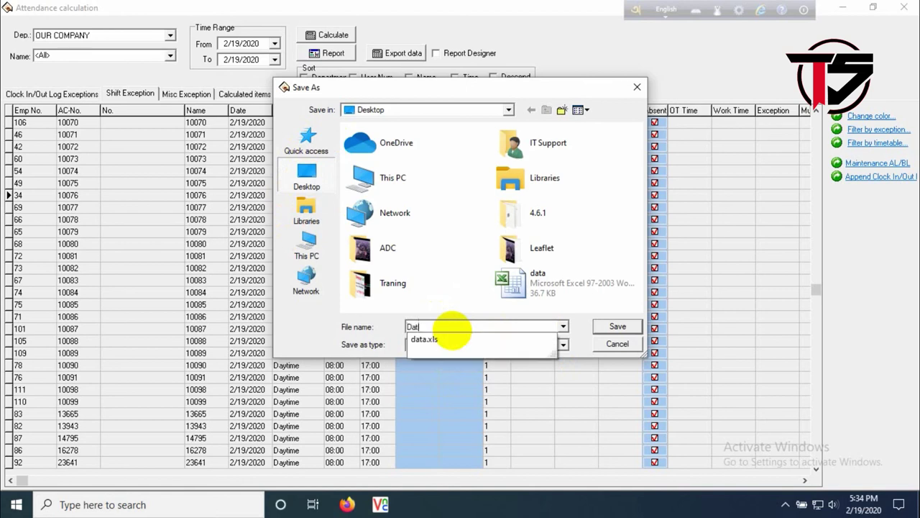
left_click(617, 327)
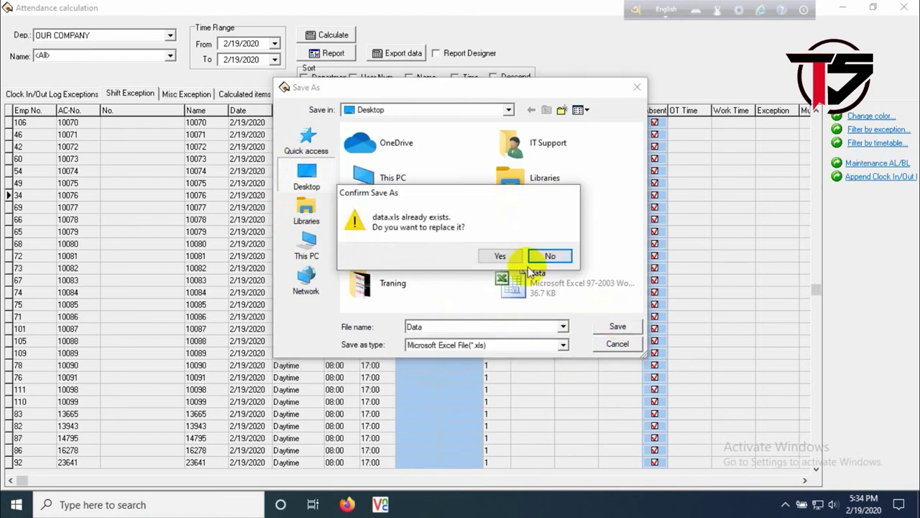
left_click(501, 256)
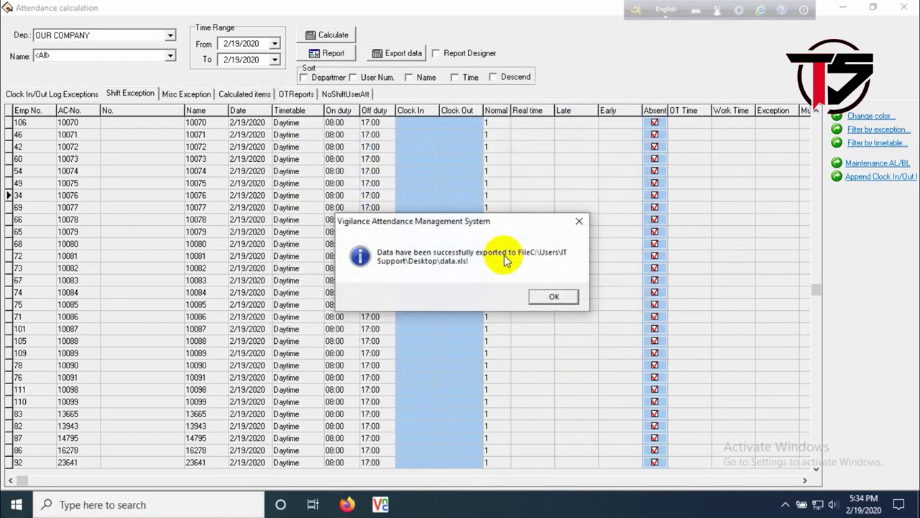
left_click(554, 297)
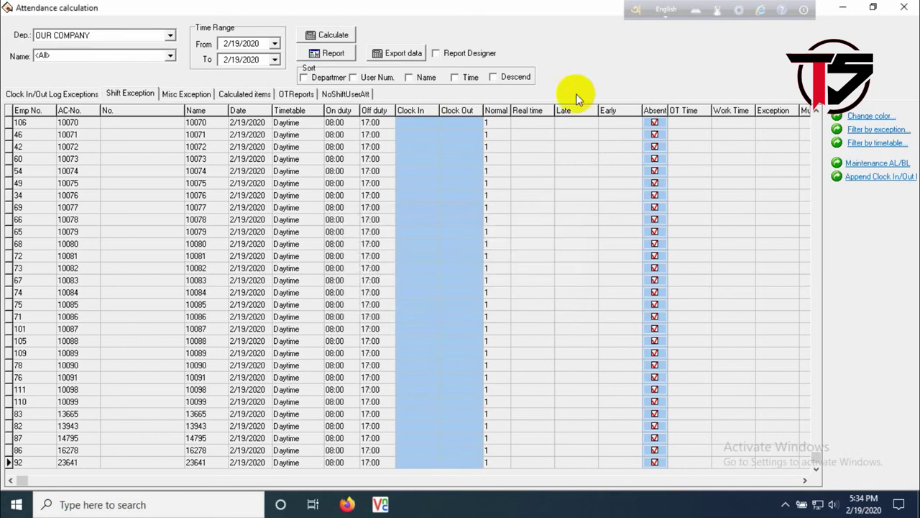
Close the attendance calculation window, minimize the attendance system, and open the exported data workbook from the desktop in Excel.
left_click(905, 8)
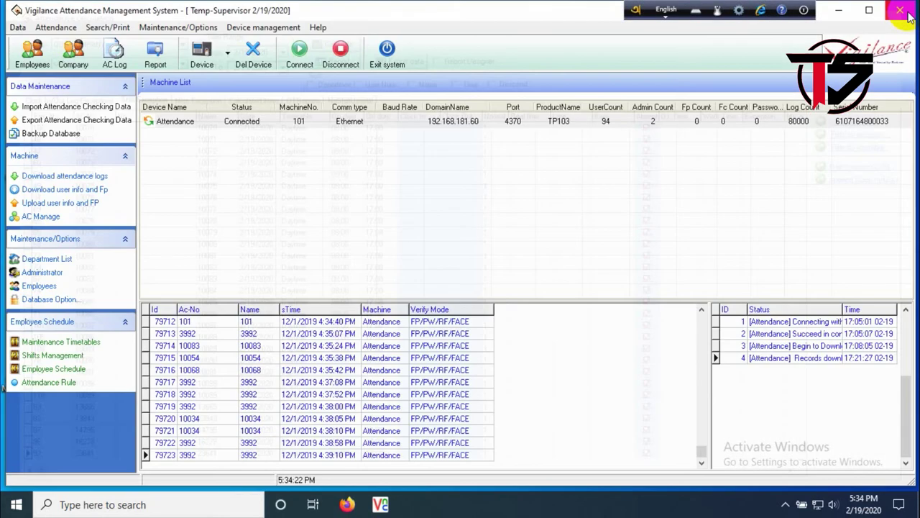
left_click(839, 11)
left_click_drag(273, 165, 301, 228)
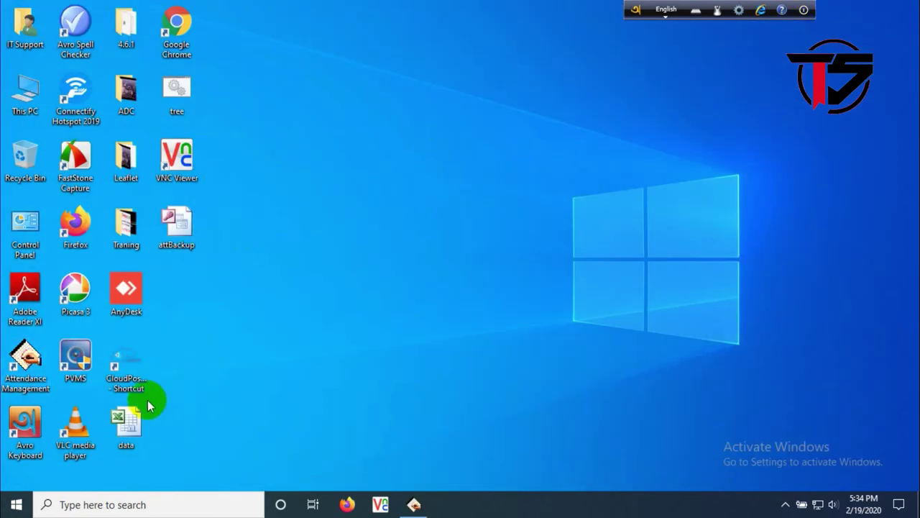
left_click(130, 426)
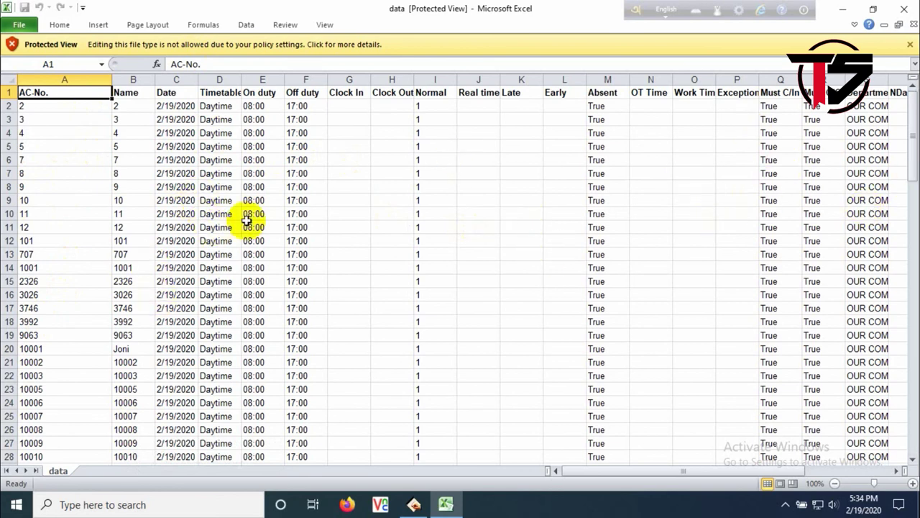
Examine the exported columns in the data workbook, from AC-No. and duty times through Clock In, Clock Out and Absent to Must C/In.
left_click(273, 213)
left_click(292, 213)
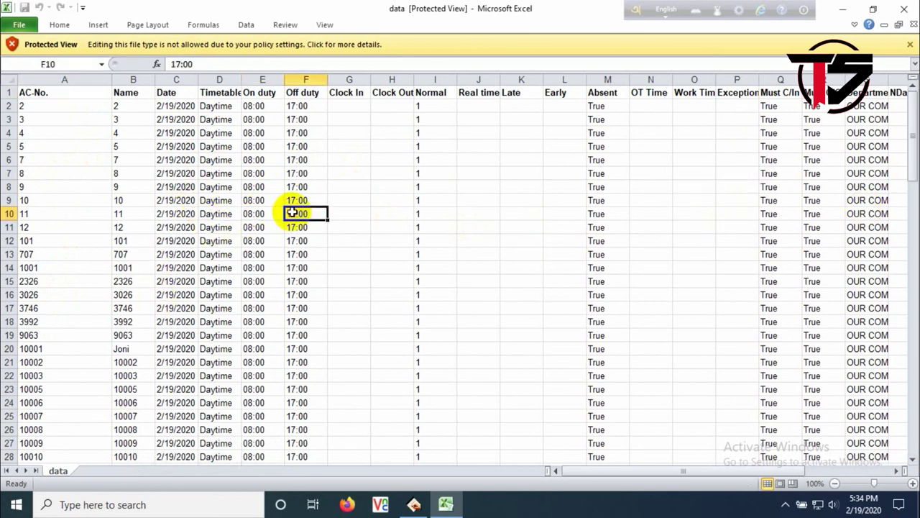
left_click(357, 92)
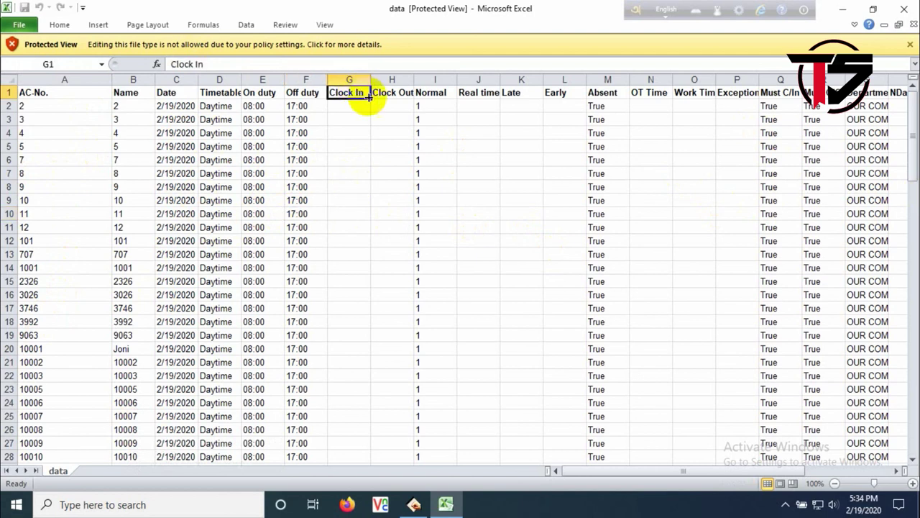
left_click(388, 94)
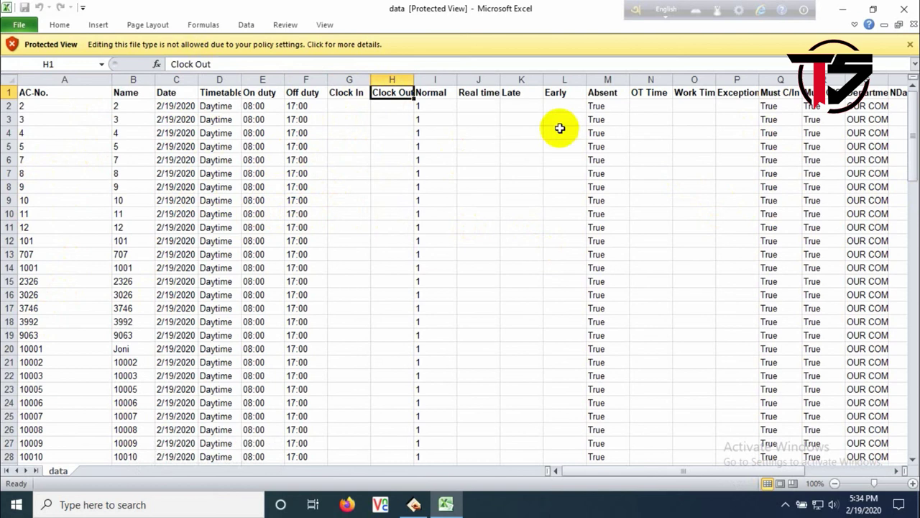
left_click(598, 105)
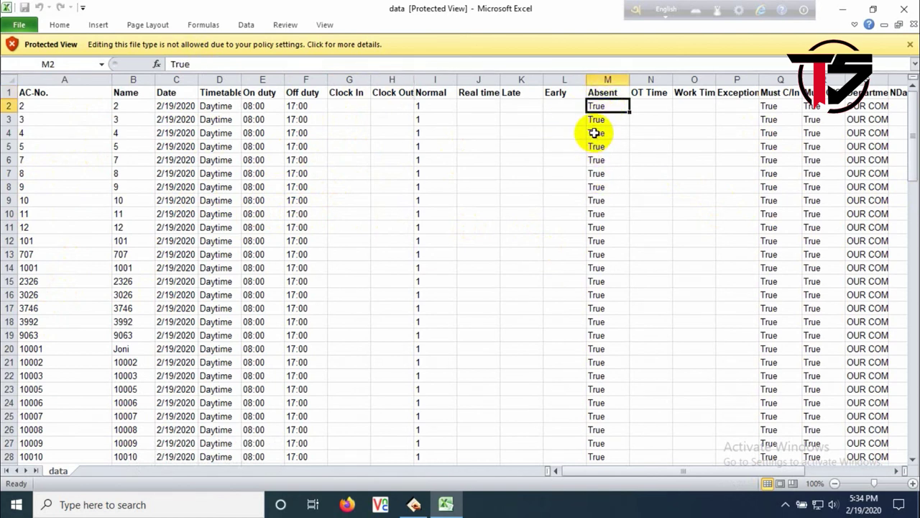
left_click(82, 110)
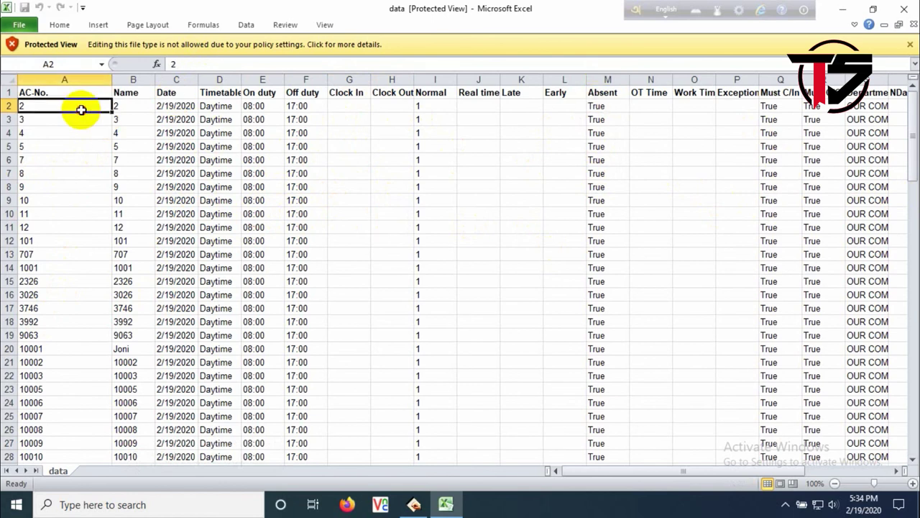
left_click(132, 105)
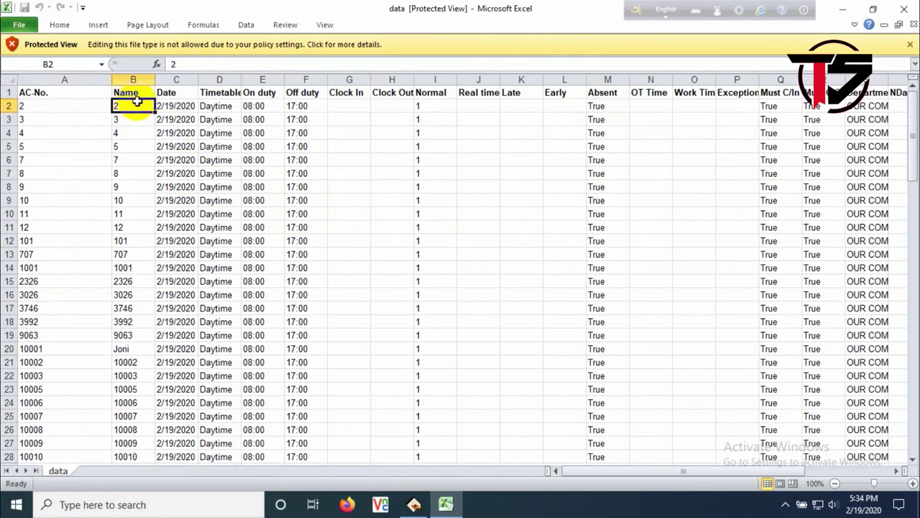
left_click(174, 105)
key("Right")
key("Right")
key("Right")
key("Right")
key("Right")
key("Right")
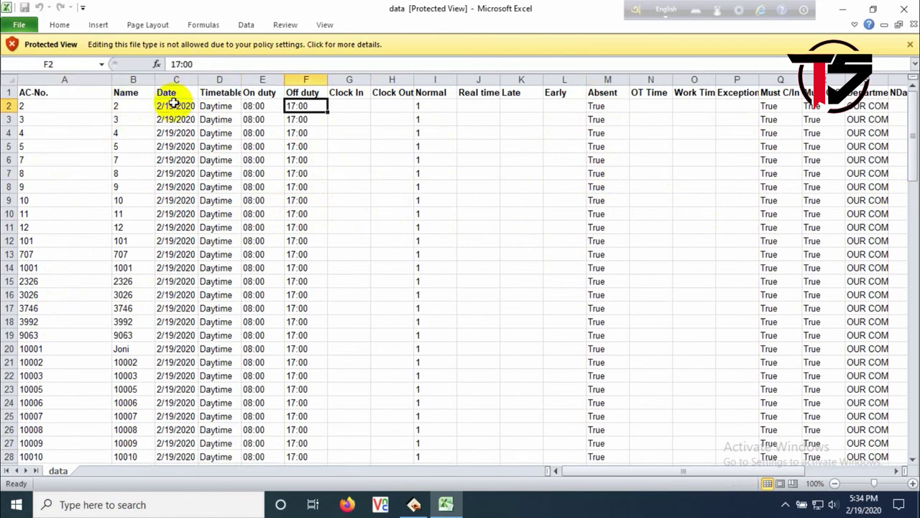
key("Right")
key("Right")
key("Right")
key("Right")
key("Right")
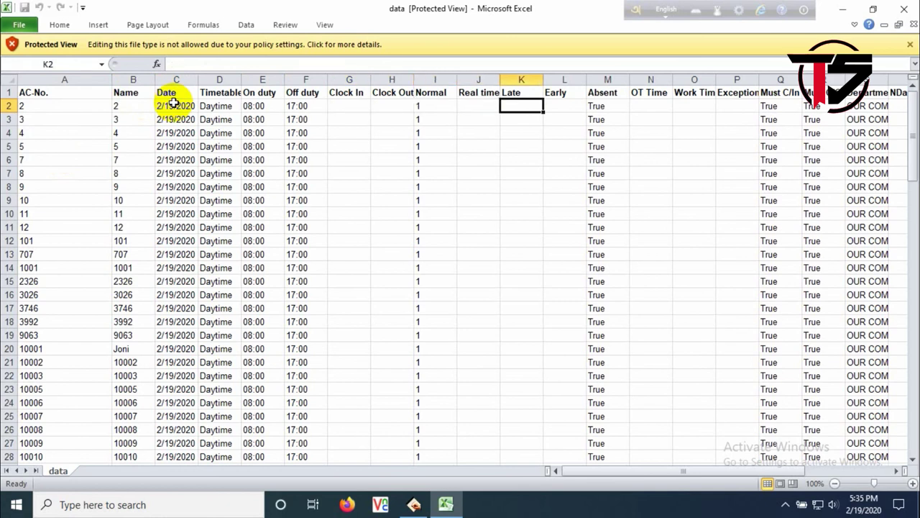
key("Right")
key("Right")
key("Right")
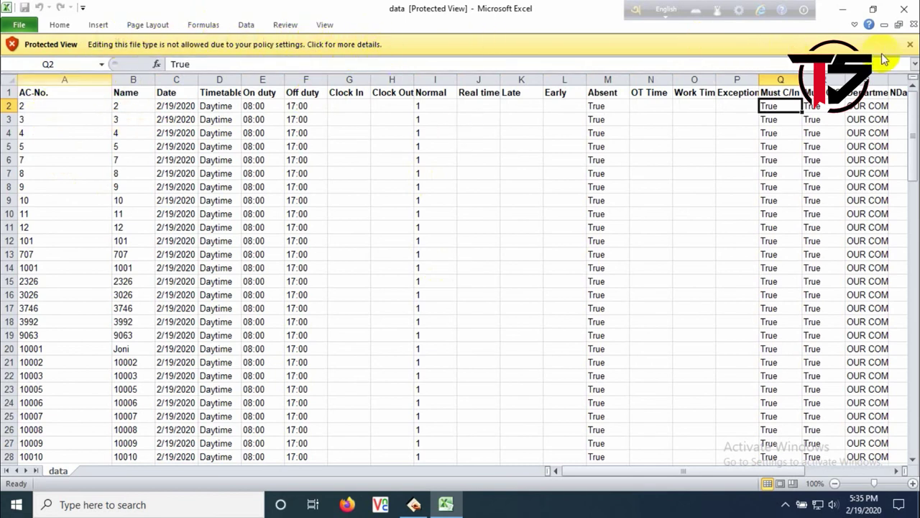
Dismiss the Protected View message, close the data workbook and quit Excel.
left_click(908, 45)
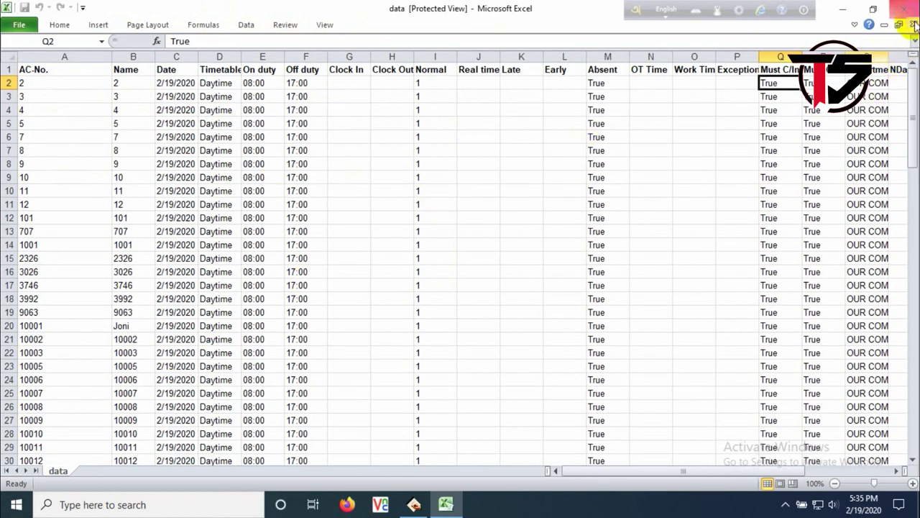
left_click(913, 24)
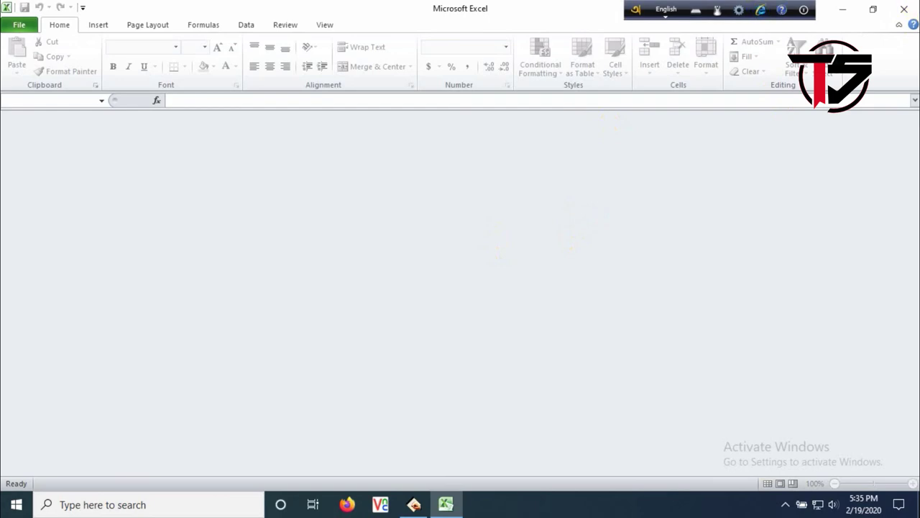
left_click(907, 9)
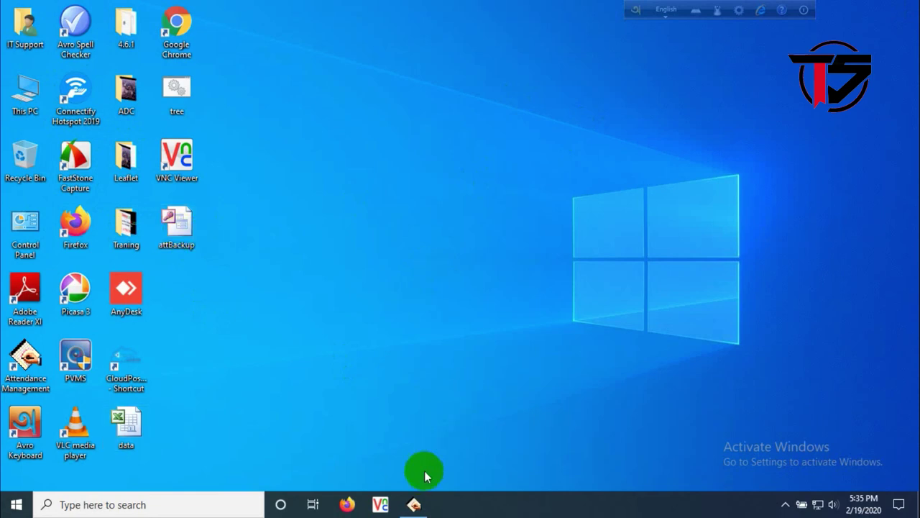
Exit the Vigilance Attendance Management System, relaunch it from the desktop, and accept the device connection hint.
left_click(412, 504)
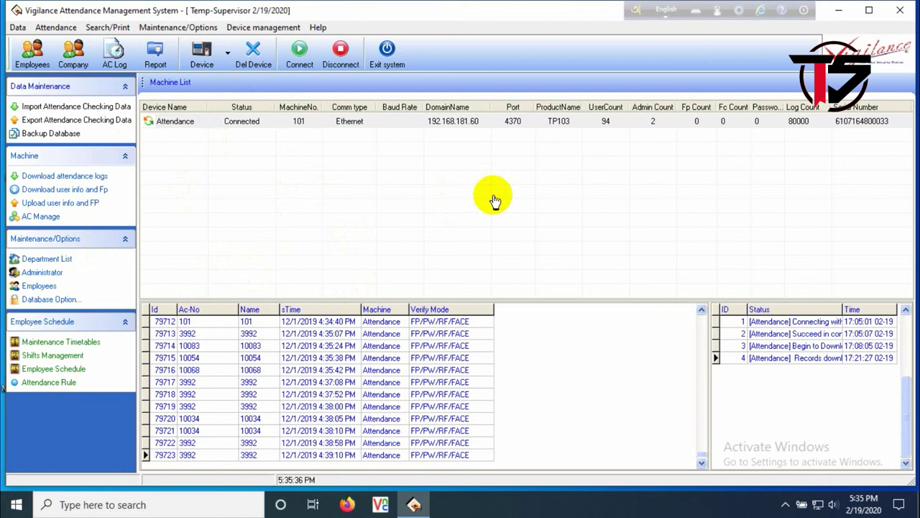
left_click(386, 56)
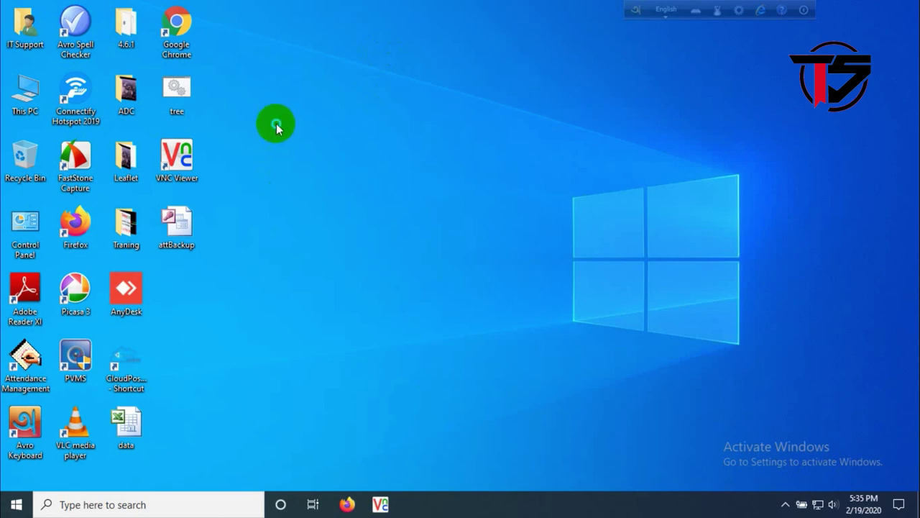
right_click(276, 122)
left_click(309, 165)
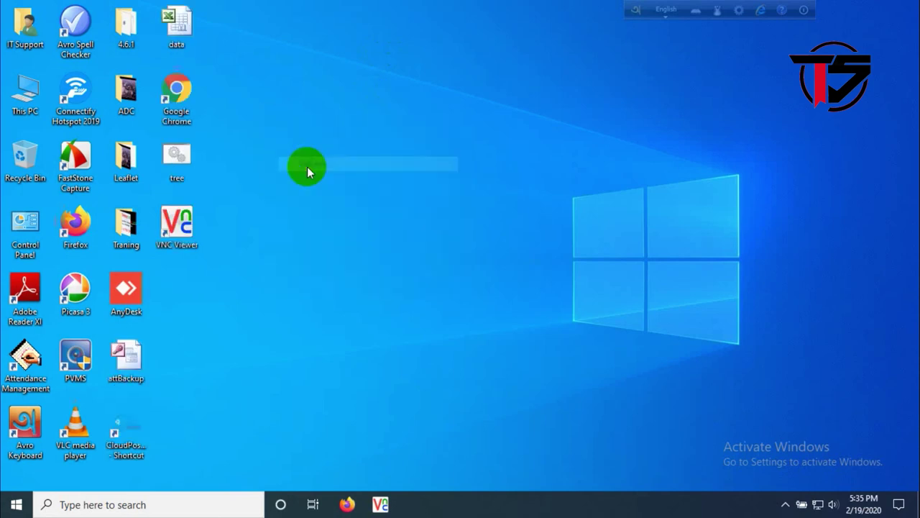
right_click(333, 202)
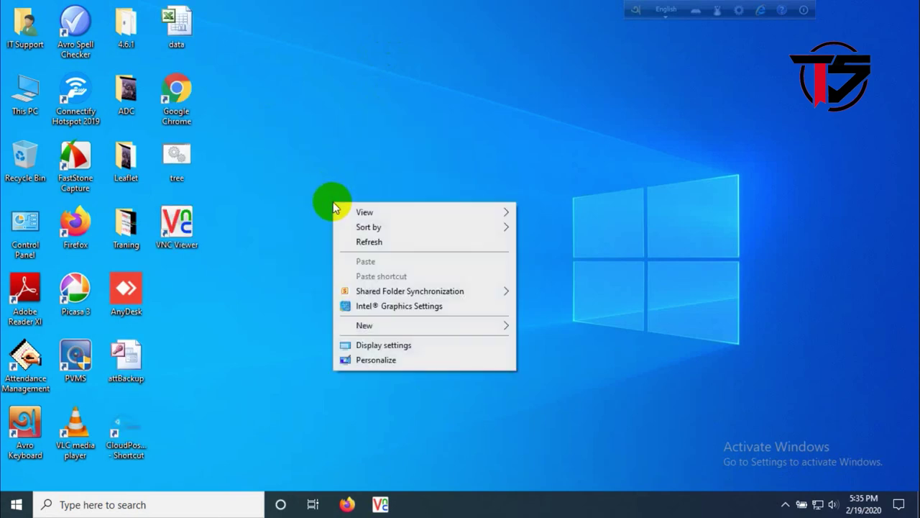
left_click(361, 244)
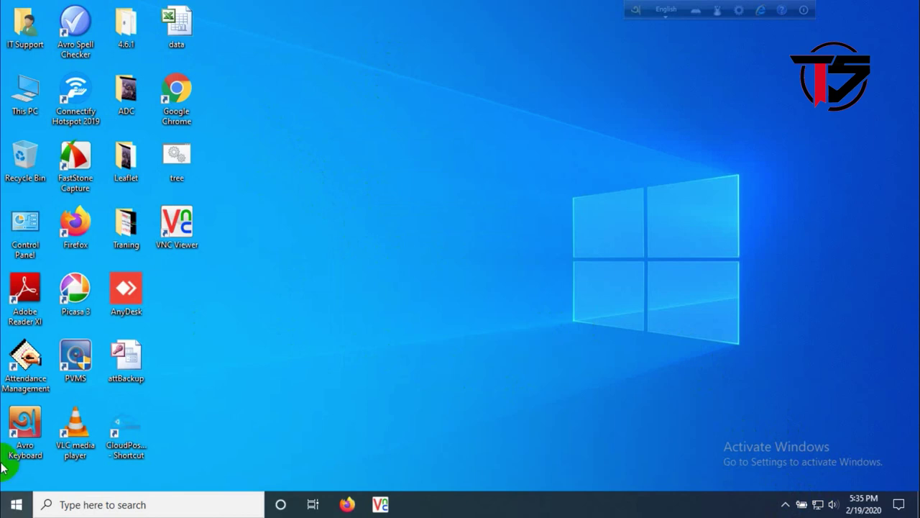
double_click(29, 369)
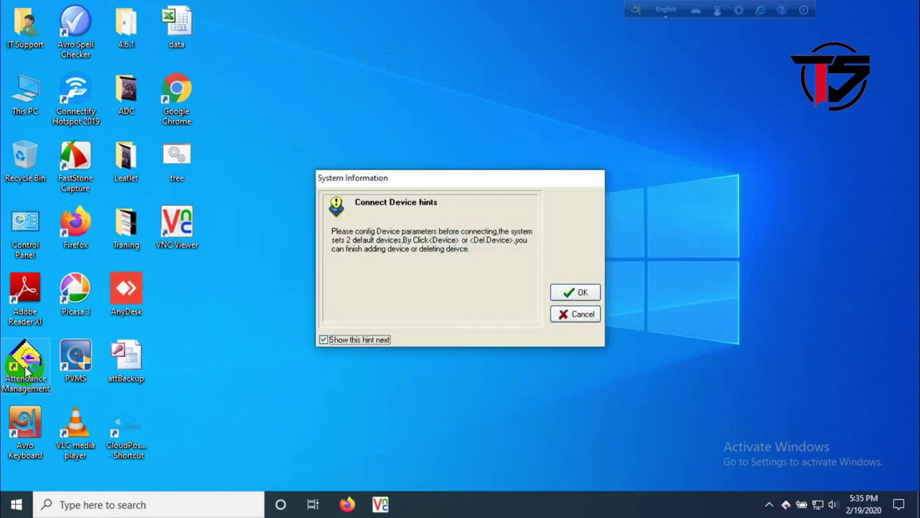
left_click(584, 292)
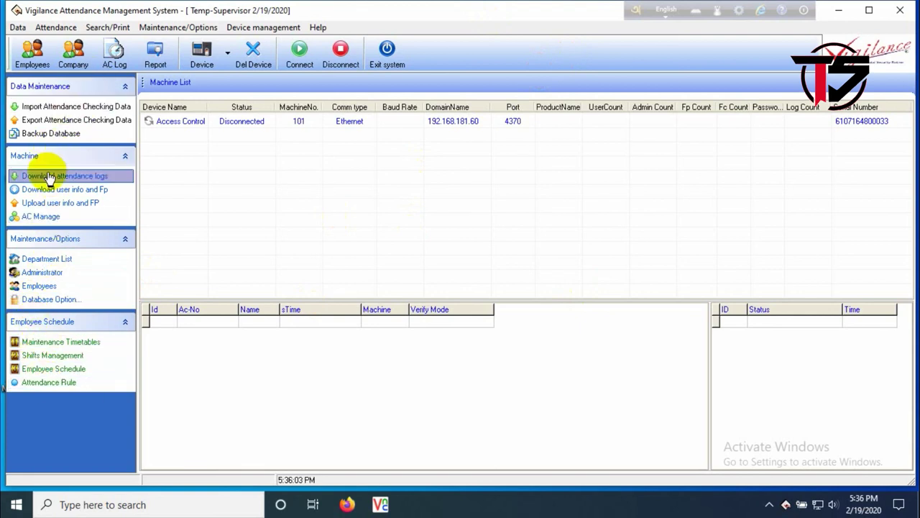
Add the first employee listed under OUR COMPANY as a super administrator and acknowledge the confirmation.
left_click(45, 273)
left_click(405, 353)
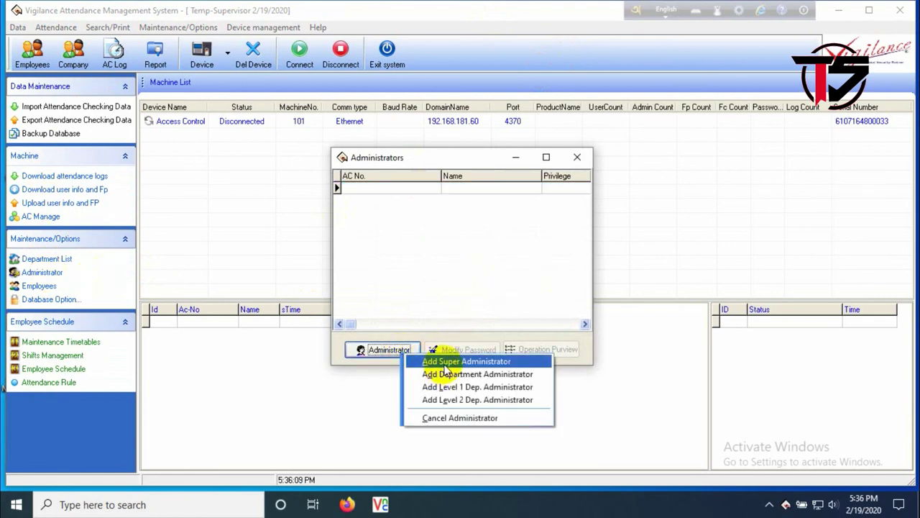
left_click(443, 363)
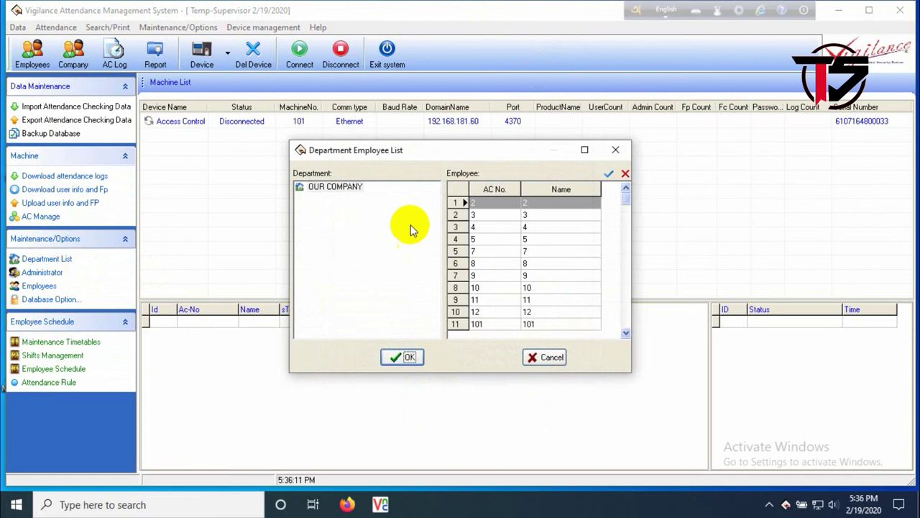
left_click(516, 206)
left_click(405, 358)
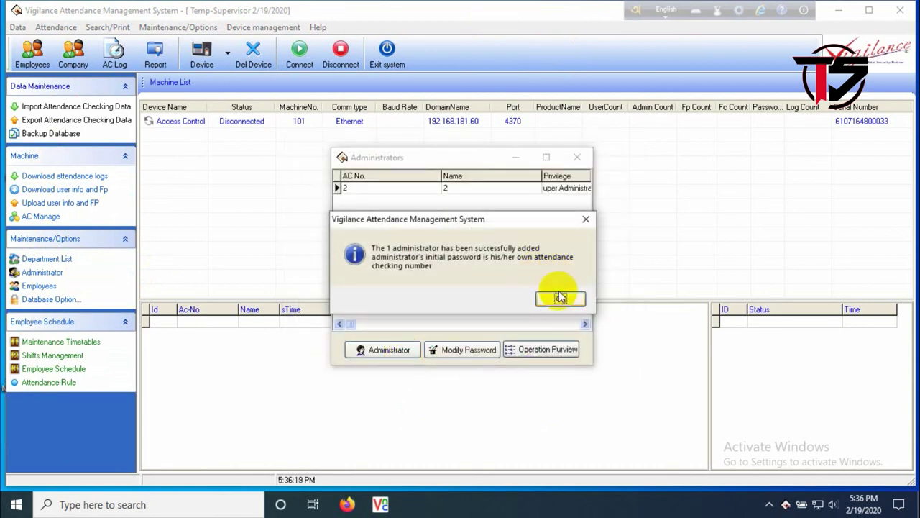
left_click(560, 298)
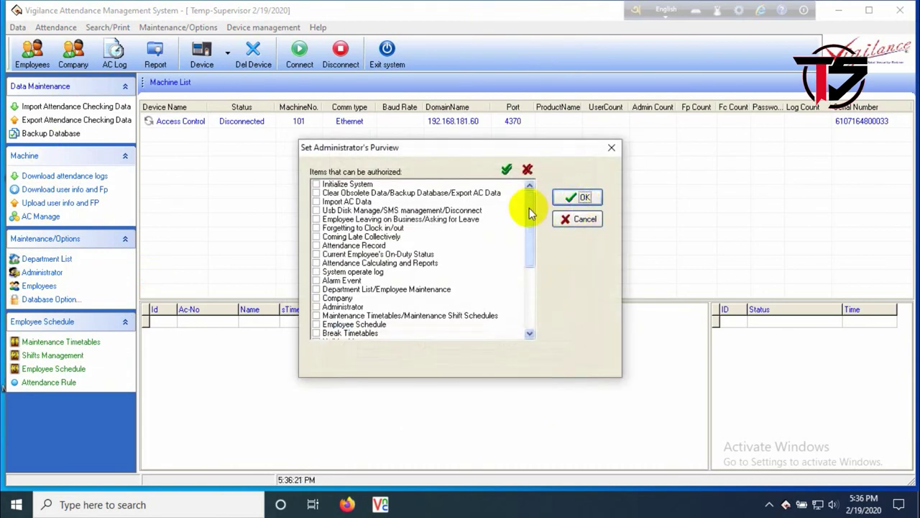
Authorize every item in the new administrator's purview, save it, and close the administrators list.
left_click(507, 170)
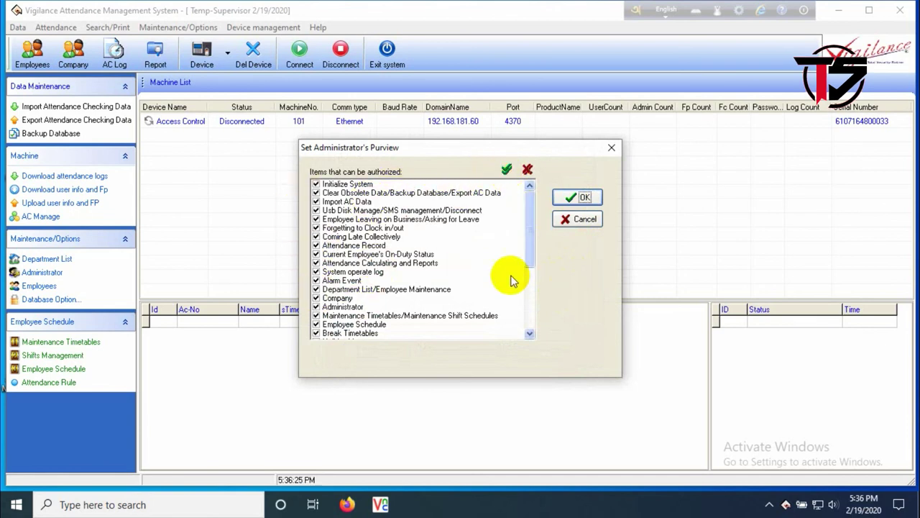
left_click(582, 197)
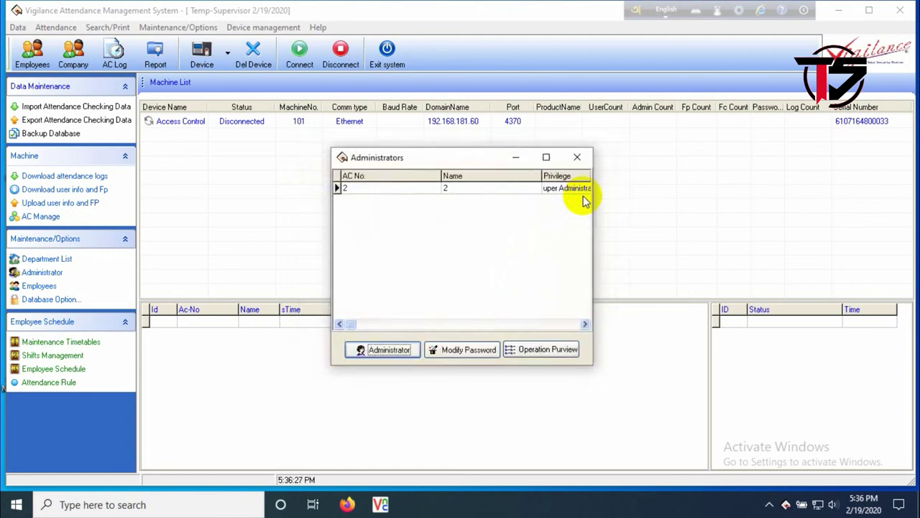
left_click(578, 158)
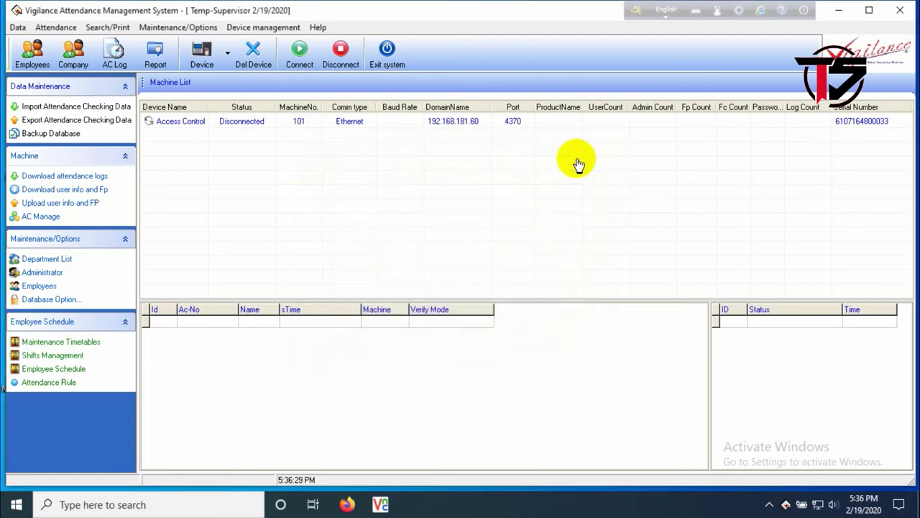
Exit the attendance management system and refresh the desktop.
left_click(903, 12)
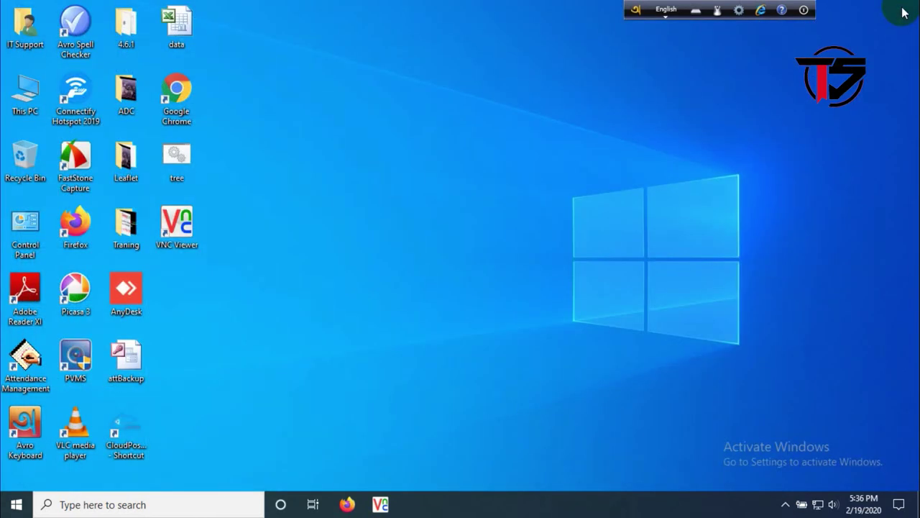
right_click(391, 203)
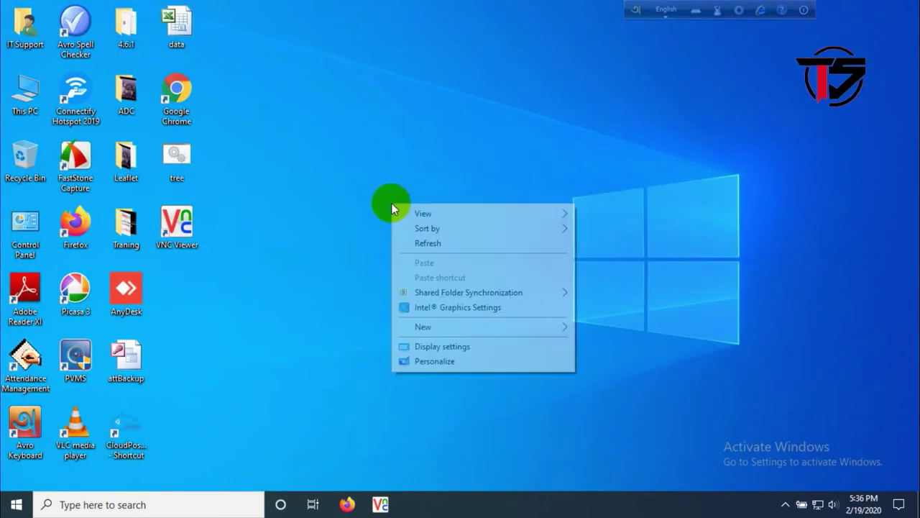
left_click(411, 240)
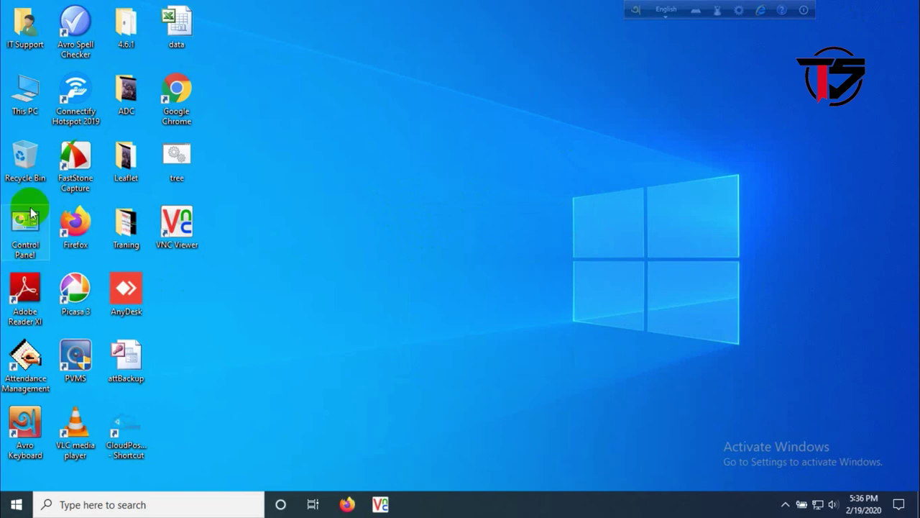
Relaunch Attendance Management, log in with the new administrator's user name and password, and accept the device connection hint.
double_click(28, 359)
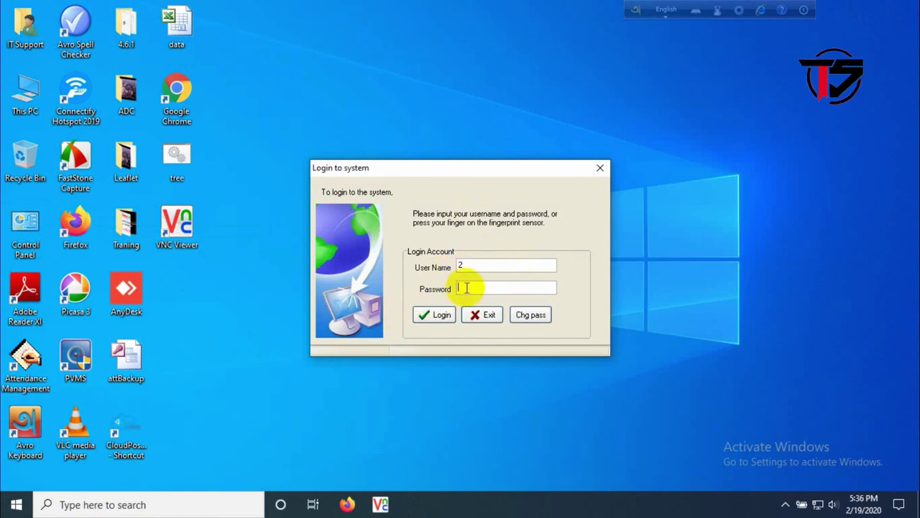
type("1")
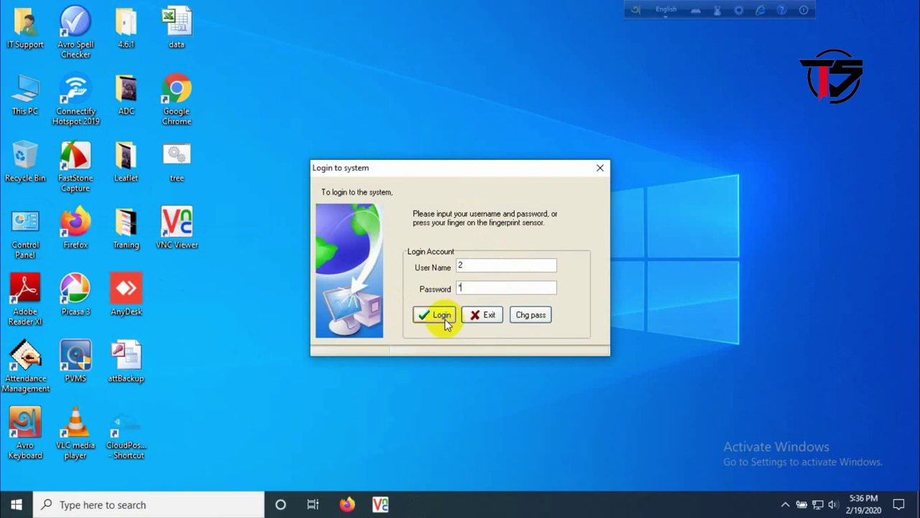
left_click(443, 316)
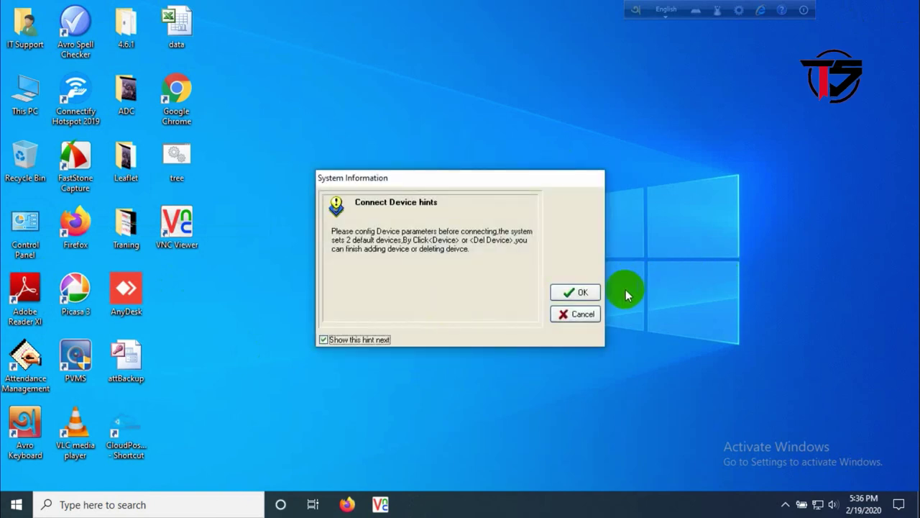
left_click(587, 293)
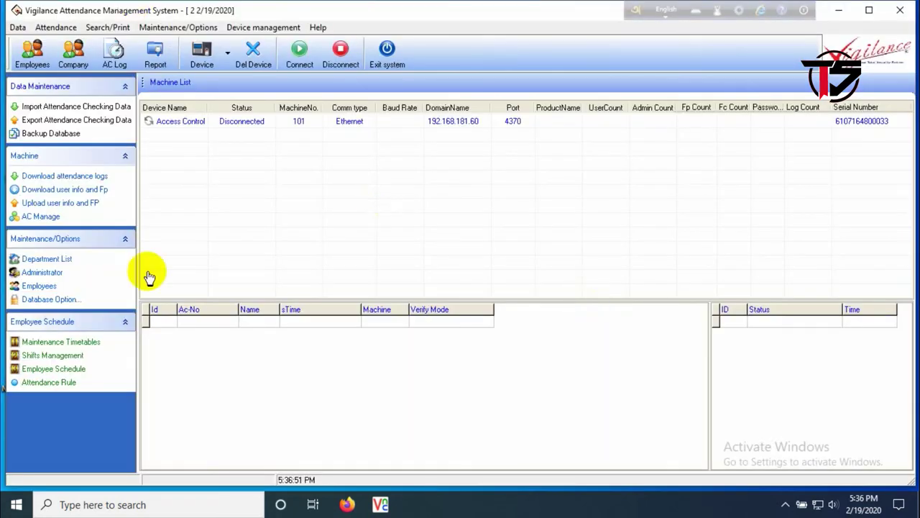
Connect the Access Control device and widen the Status column of the connection log.
left_click(181, 122)
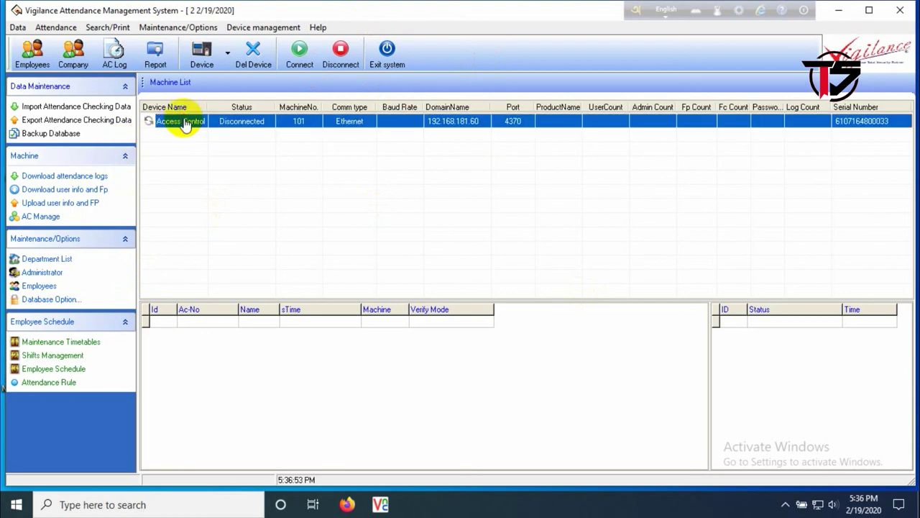
left_click(290, 58)
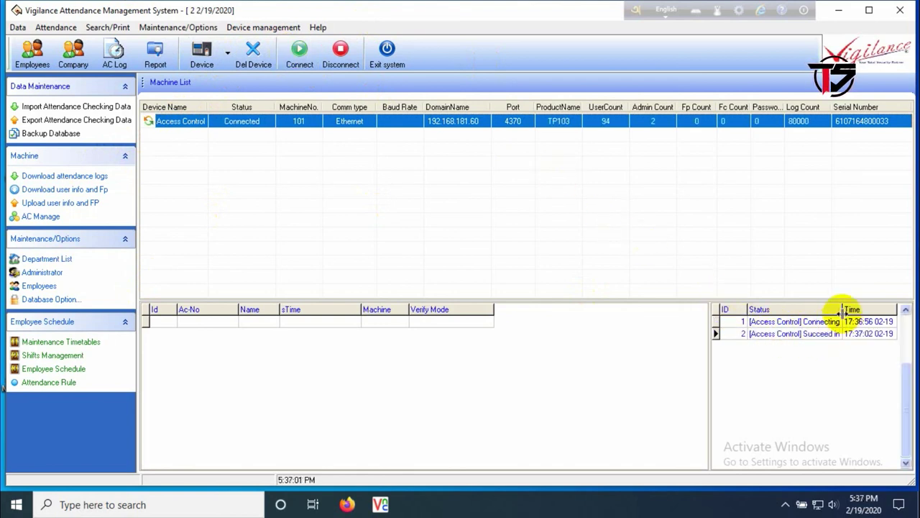
left_click_drag(839, 311, 880, 311)
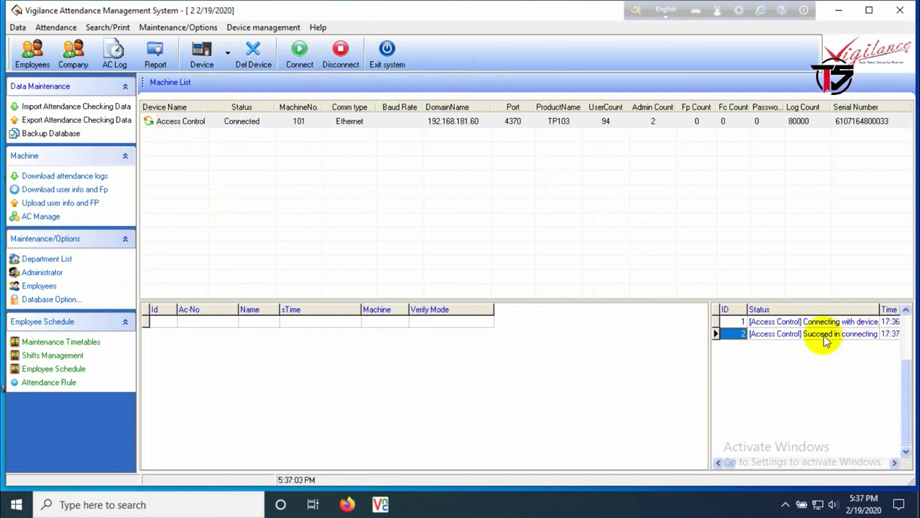
Disconnect the Access Control device and exit the attendance management system.
left_click(491, 216)
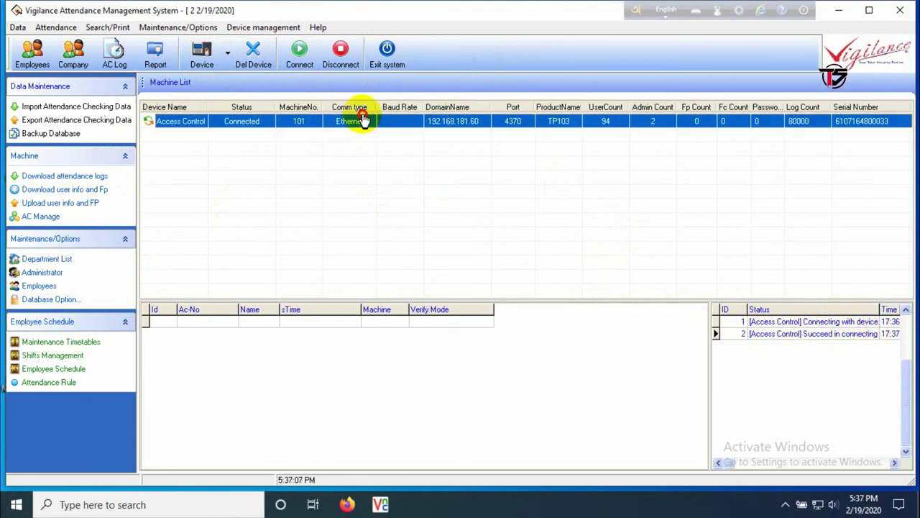
left_click(338, 52)
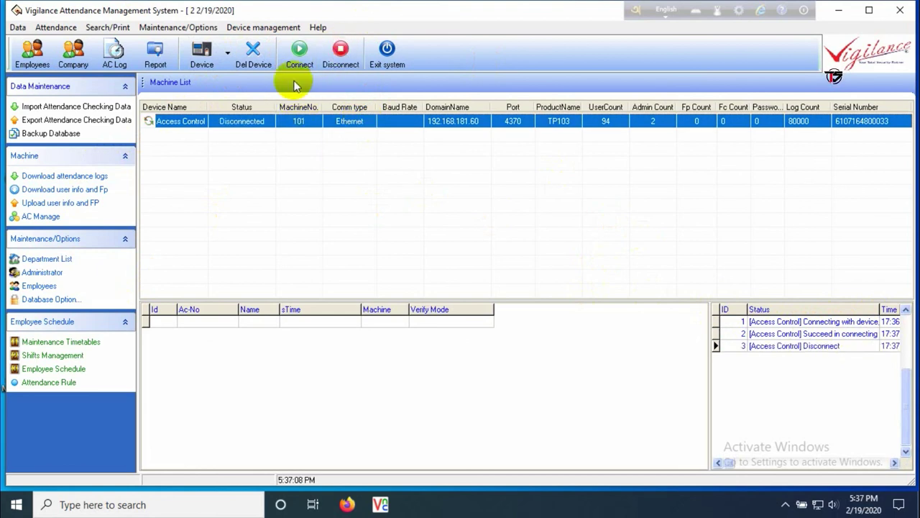
left_click(383, 57)
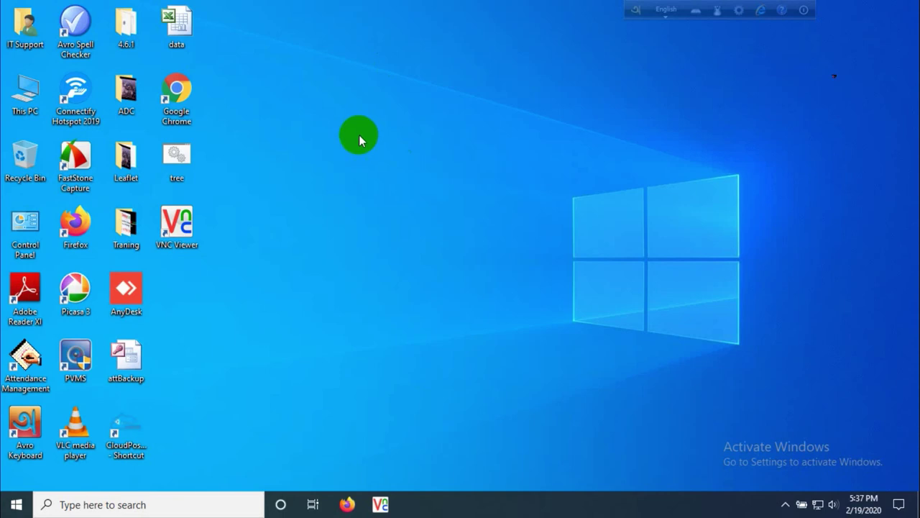
right_click(358, 135)
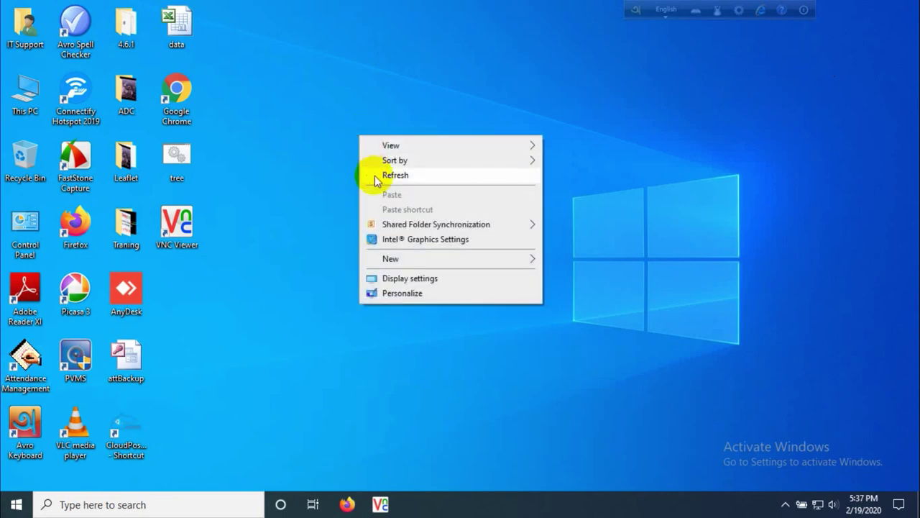
left_click(374, 175)
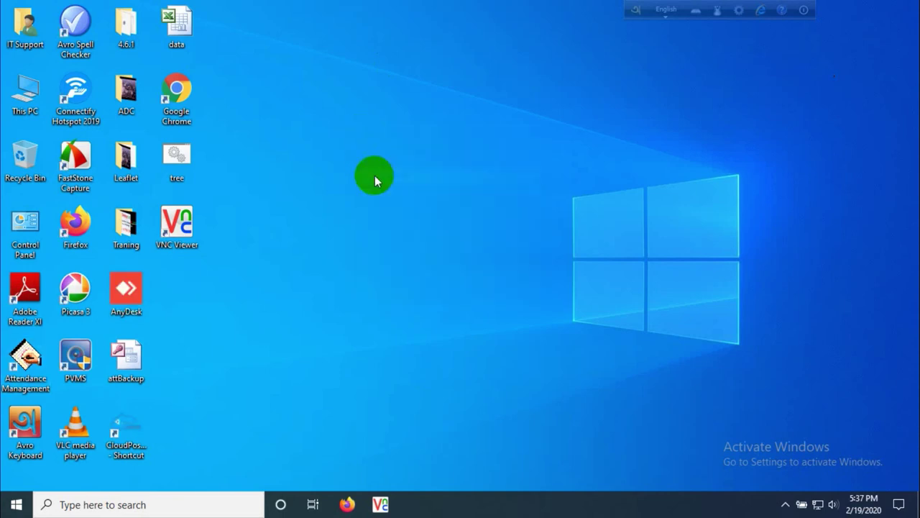
left_click(784, 505)
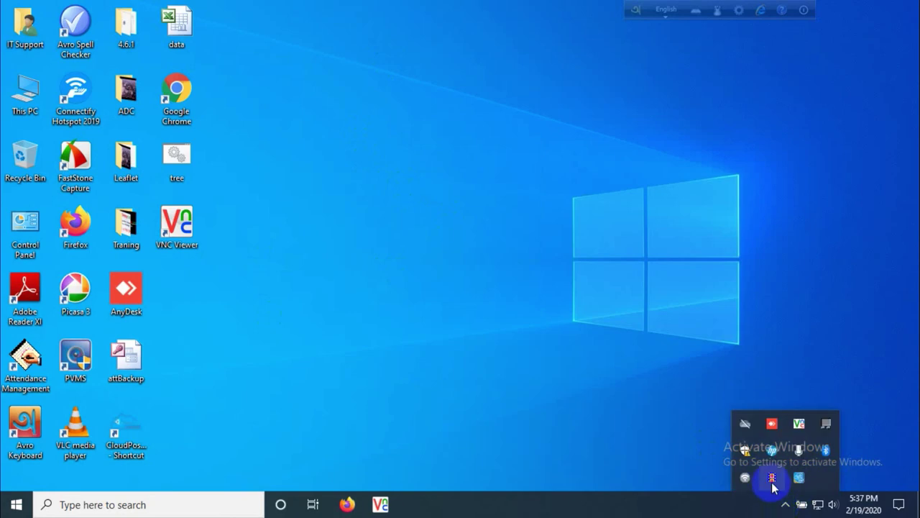